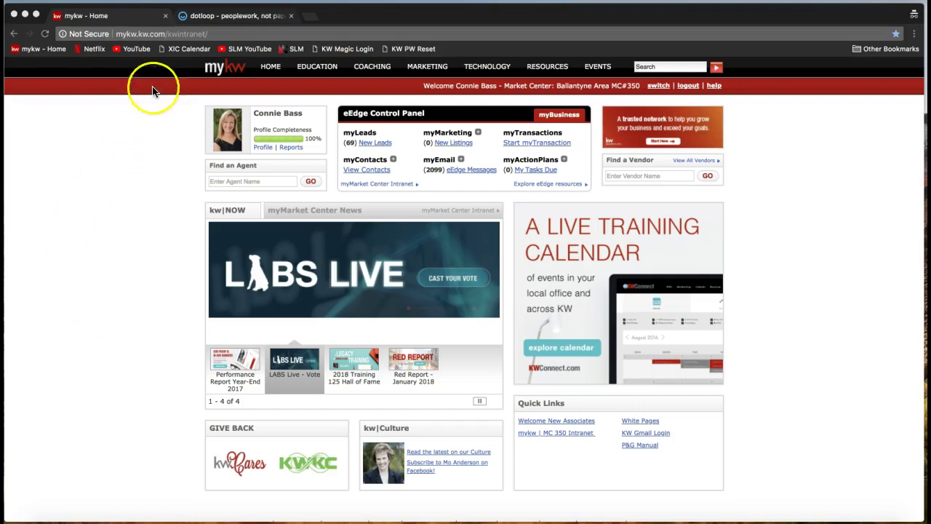
- Bring the Dotloop tab to the front, showing the 2-T Offer to Purchase and Contract form
click(125, 37)
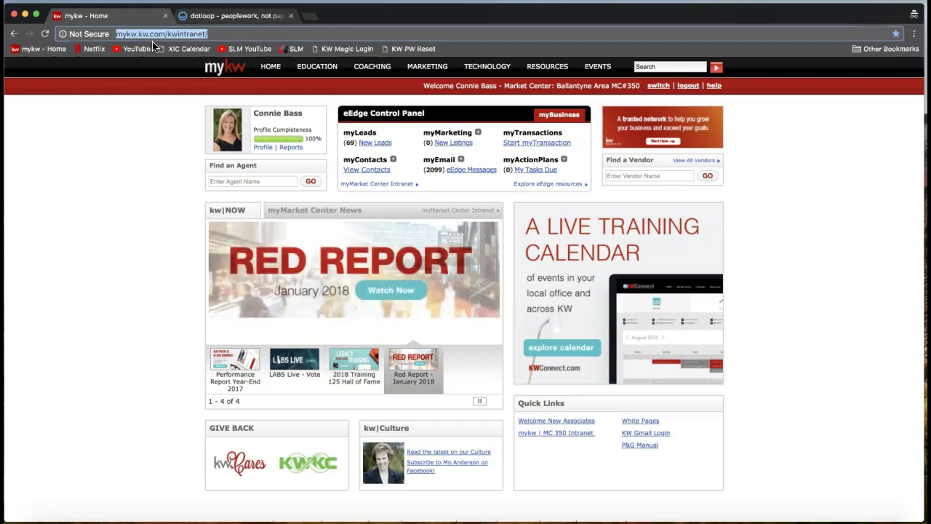
click(542, 149)
click(539, 149)
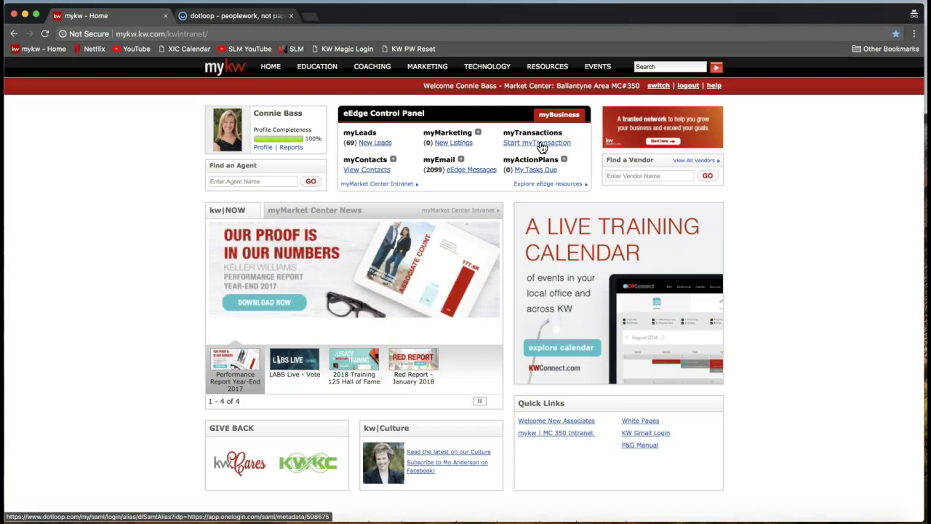
click(524, 149)
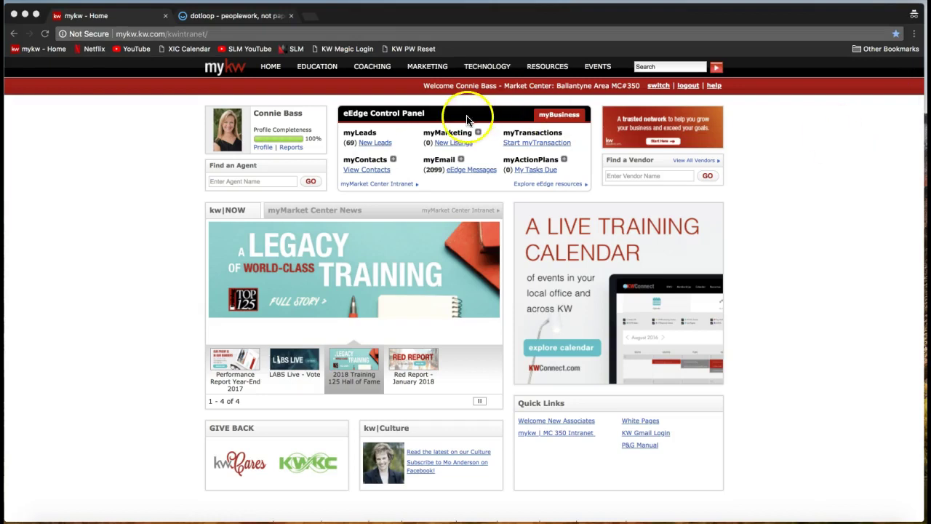
click(267, 21)
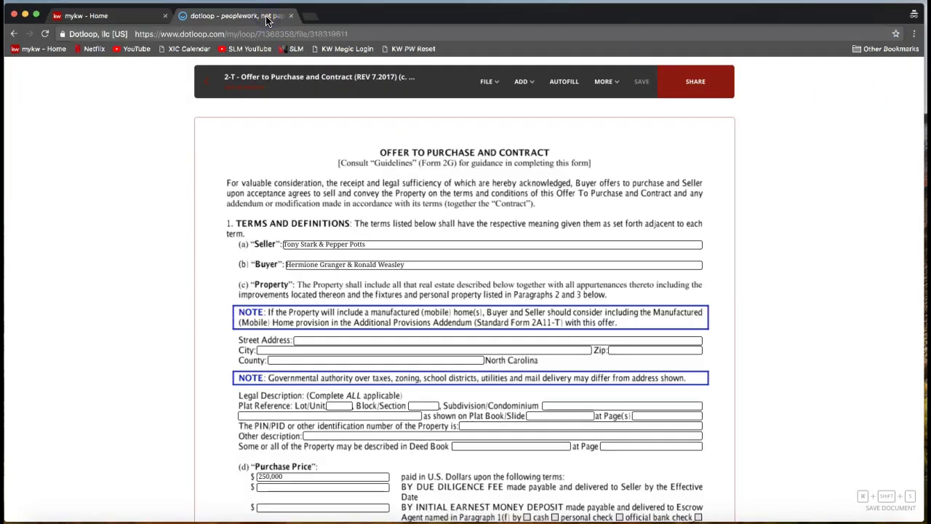
- Return from the offer form to its loop, then go to the Loops overview
click(207, 81)
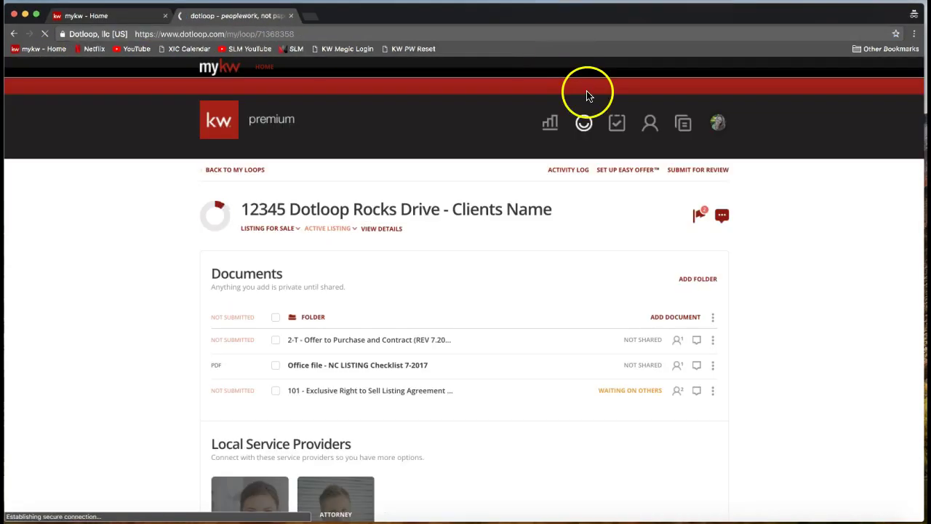
click(583, 122)
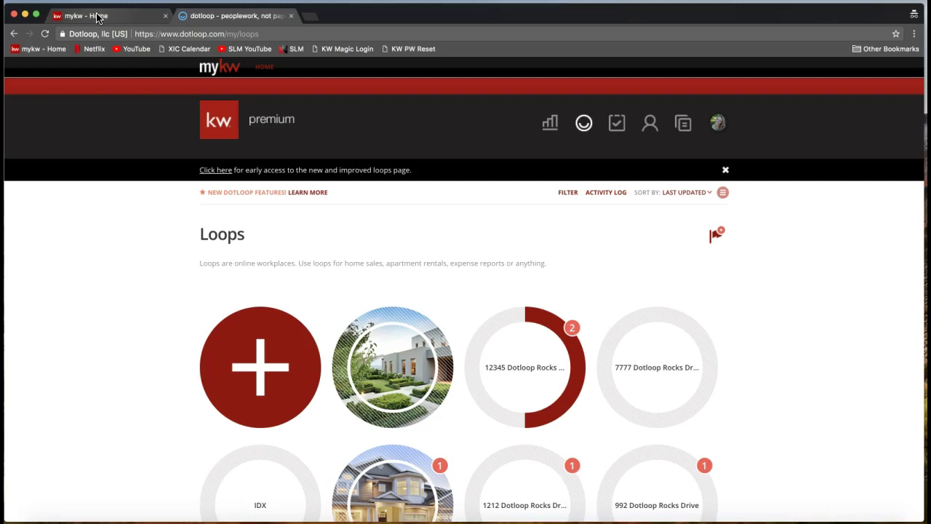
scroll(269, 131, down, 2)
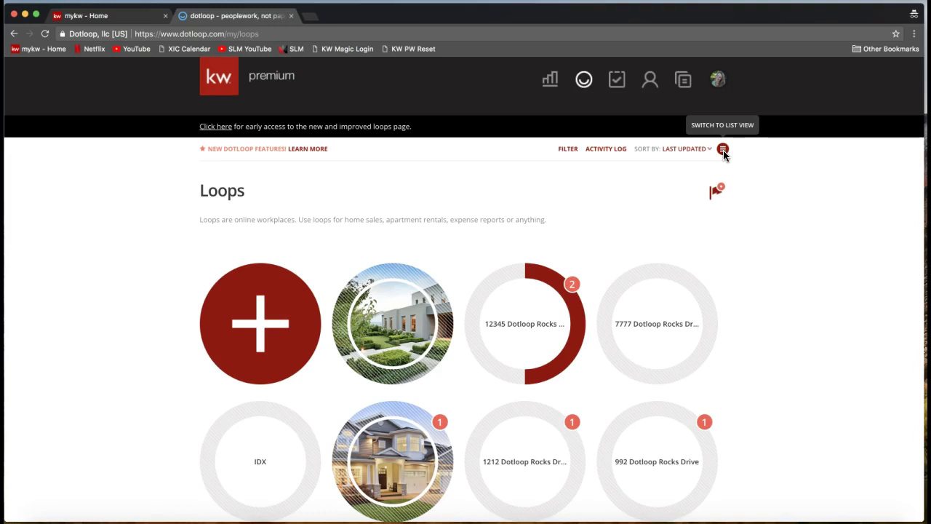
- Switch the Loops page to List View so loops show with names and update dates
click(723, 150)
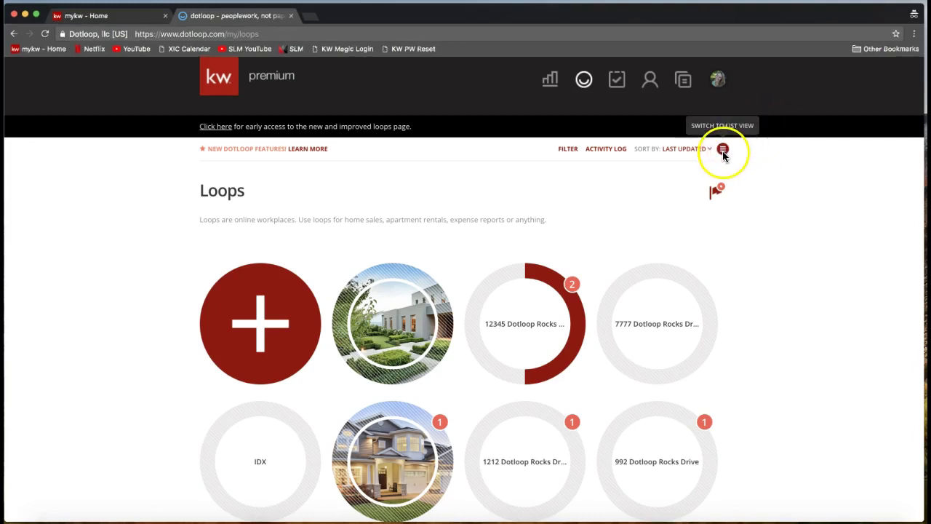
click(723, 153)
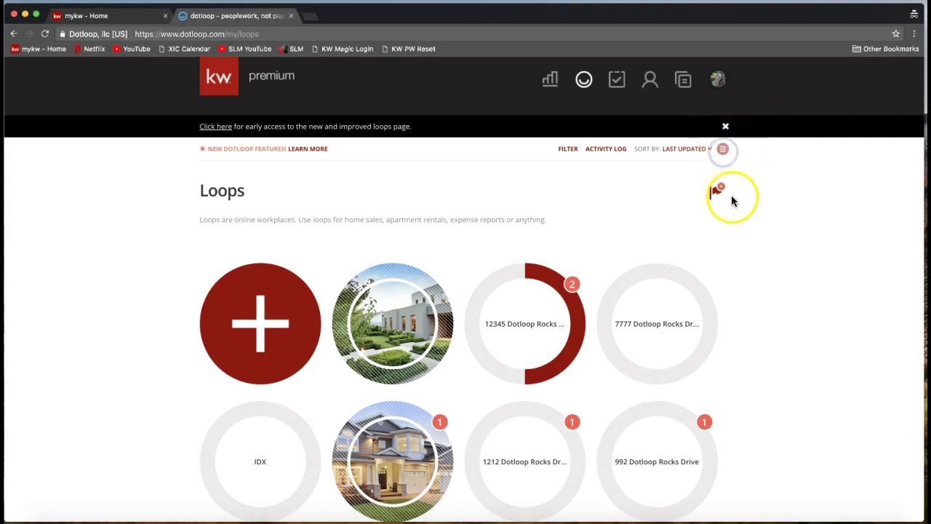
click(723, 153)
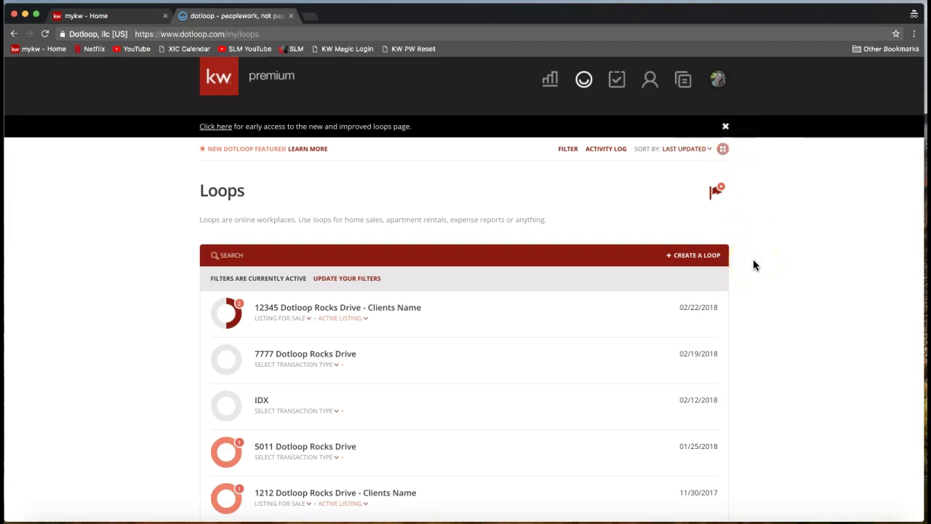
scroll(753, 265, down, 2)
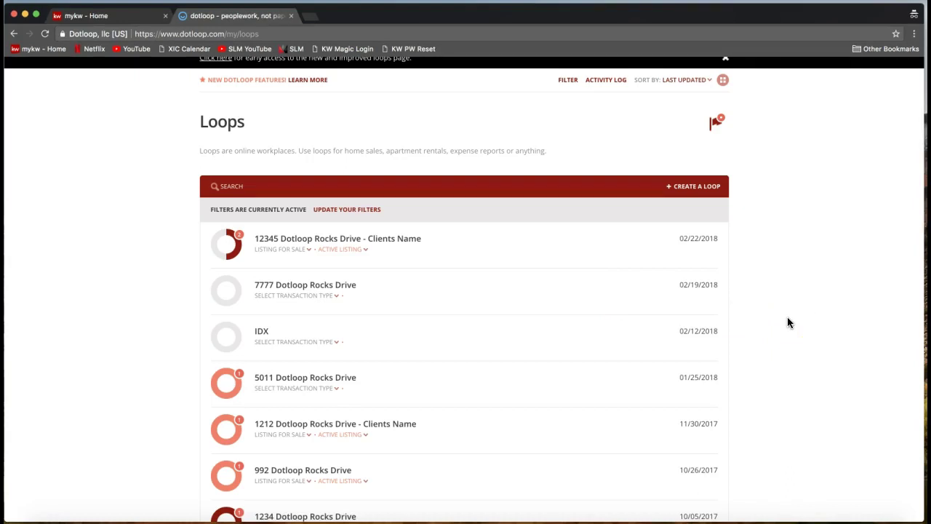
scroll(787, 316, up, 2)
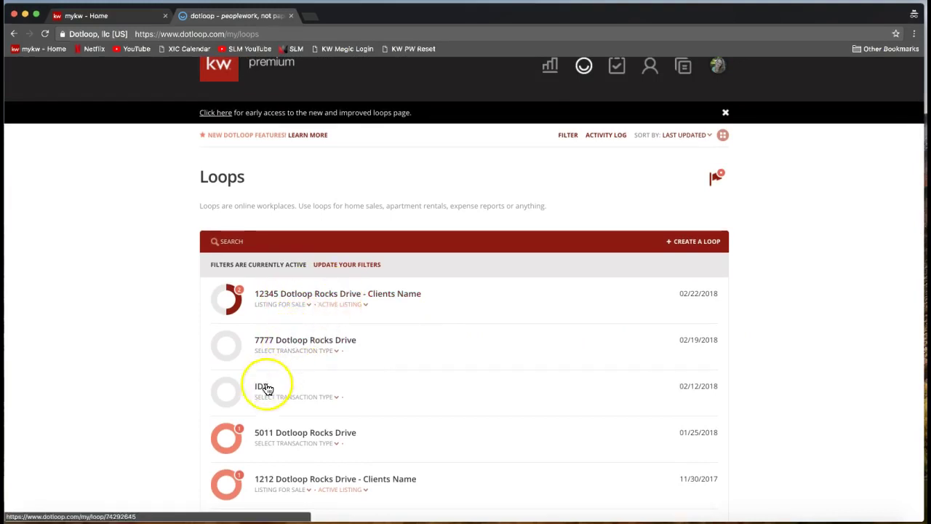
click(249, 241)
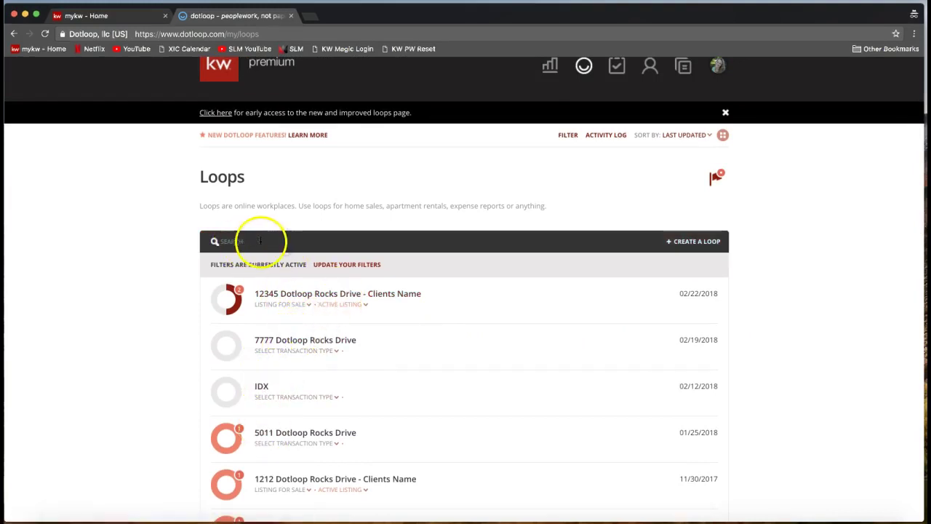
click(169, 275)
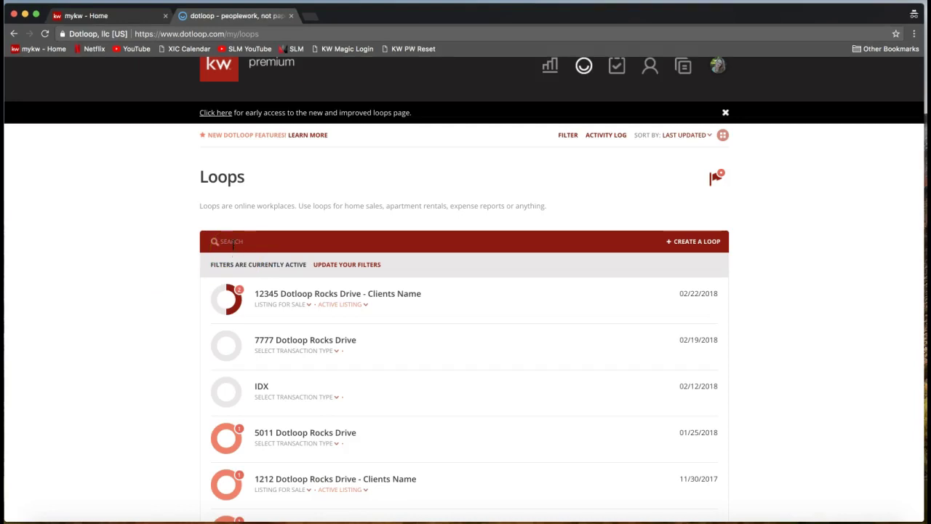
click(233, 244)
click(237, 245)
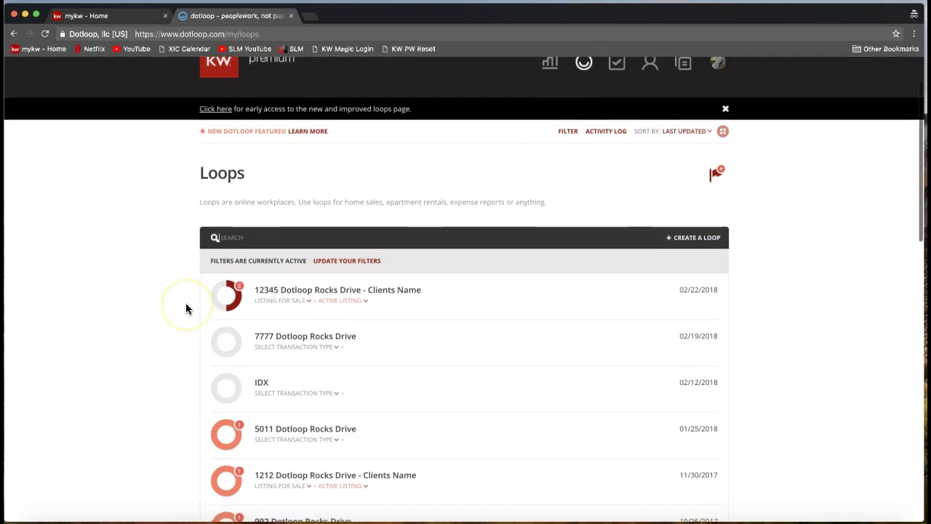
scroll(186, 307, down, 1)
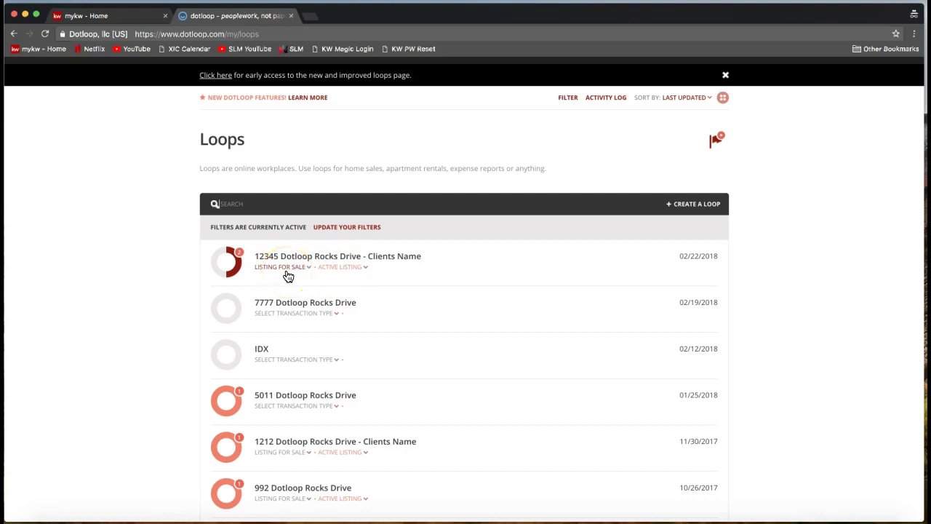
- Set 7777 Dotloop Rocks Drive's transaction type to Listing for Sale
click(279, 269)
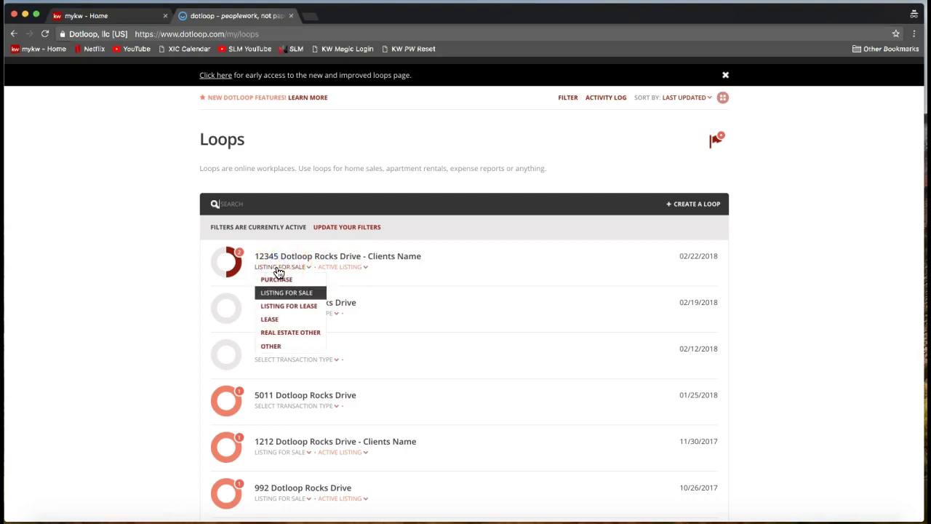
click(175, 294)
click(277, 321)
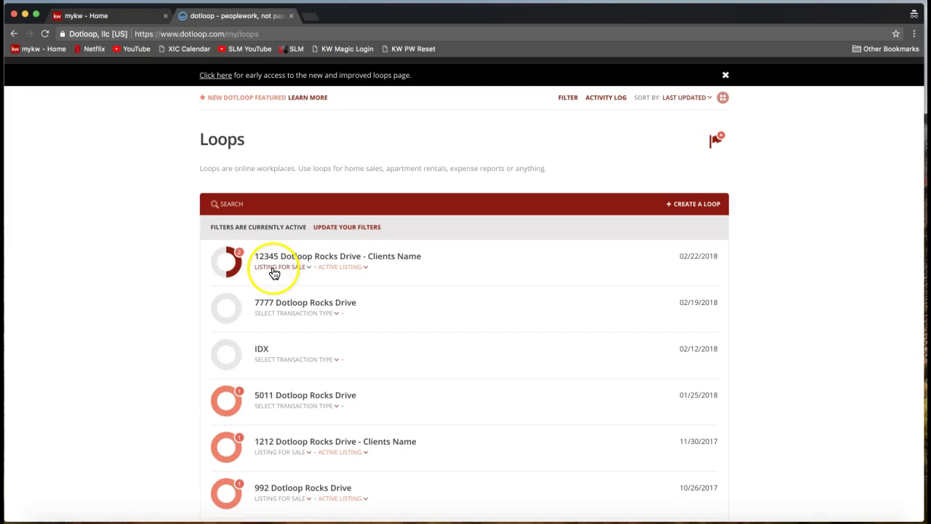
click(275, 319)
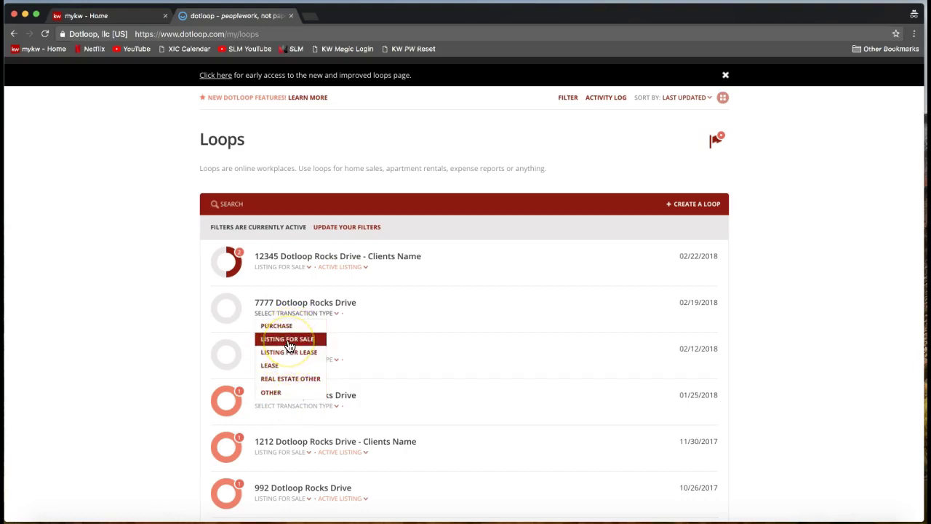
click(290, 341)
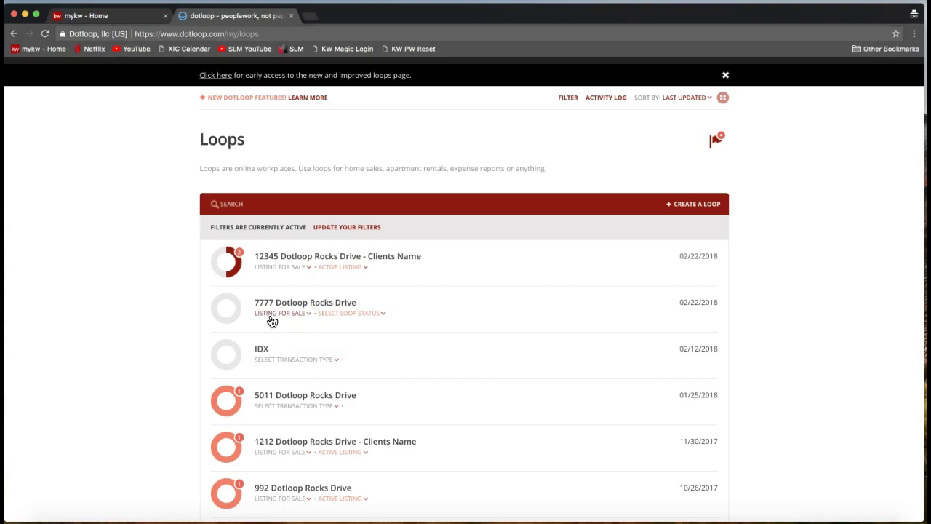
- Change the 7777 Dotloop Rocks Drive loop status to Sold
click(272, 320)
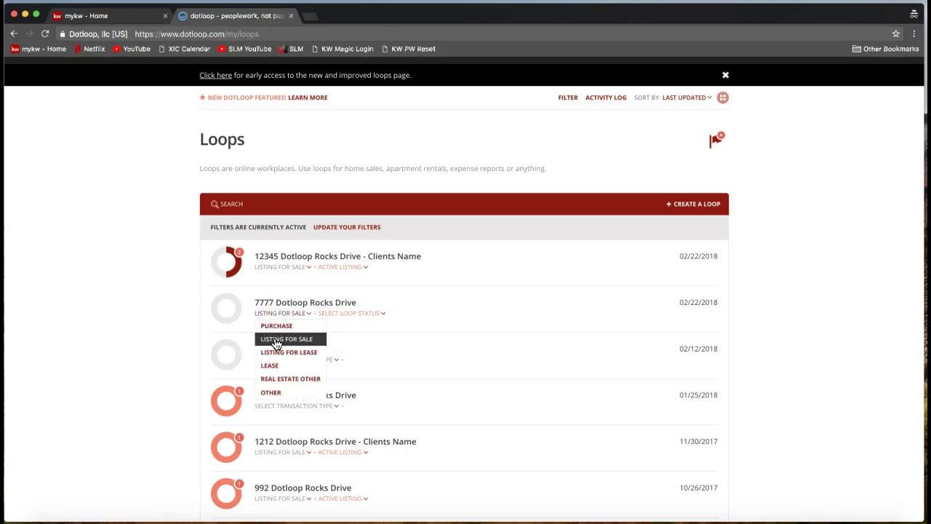
click(160, 336)
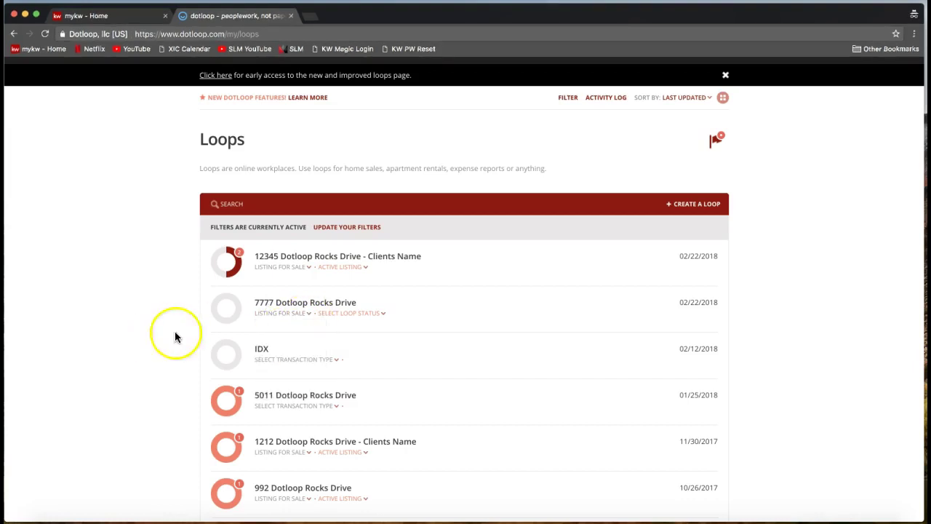
click(357, 317)
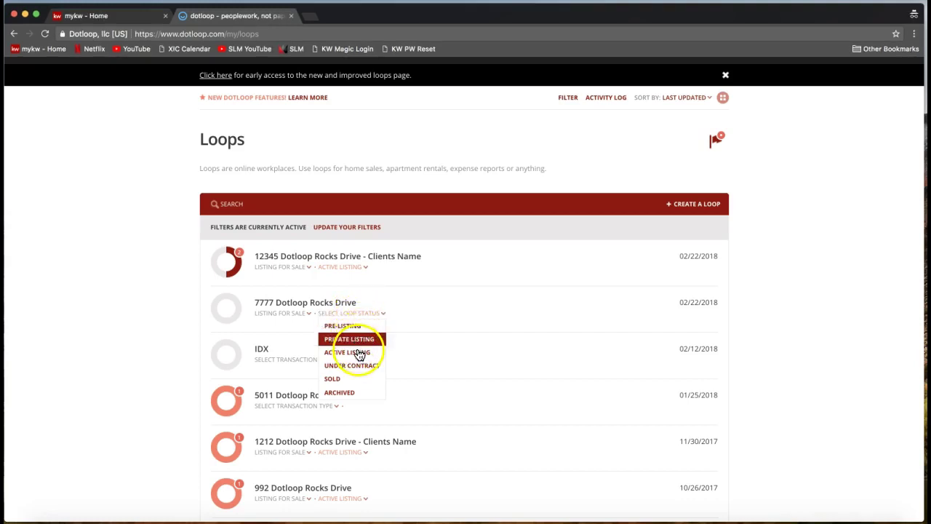
click(343, 395)
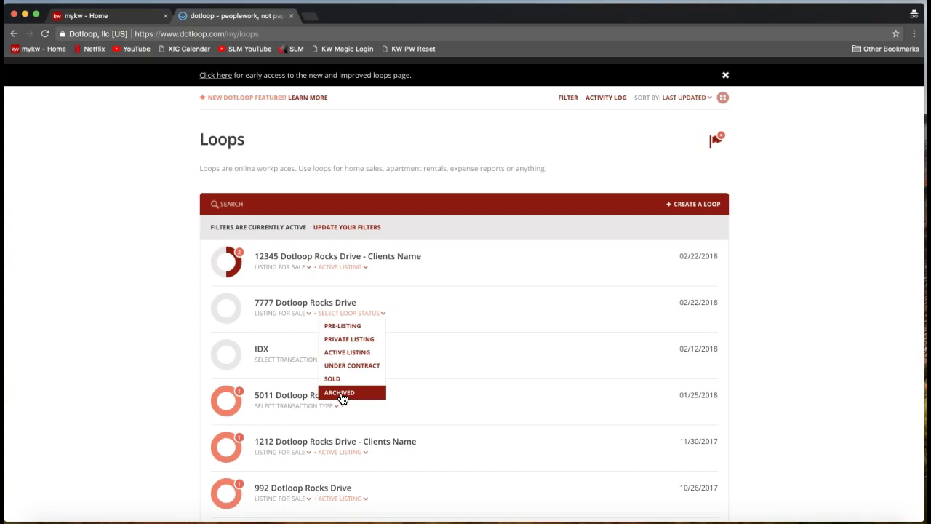
click(345, 397)
click(354, 397)
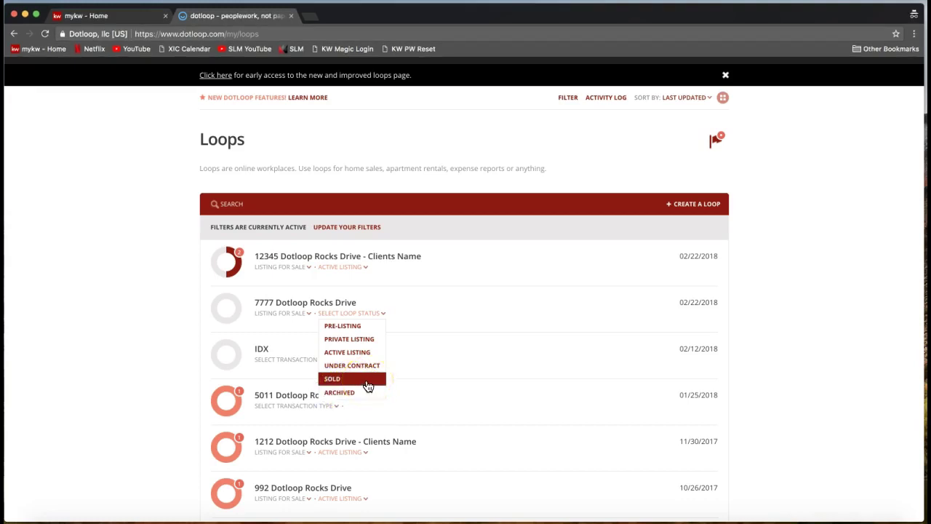
click(369, 385)
click(332, 378)
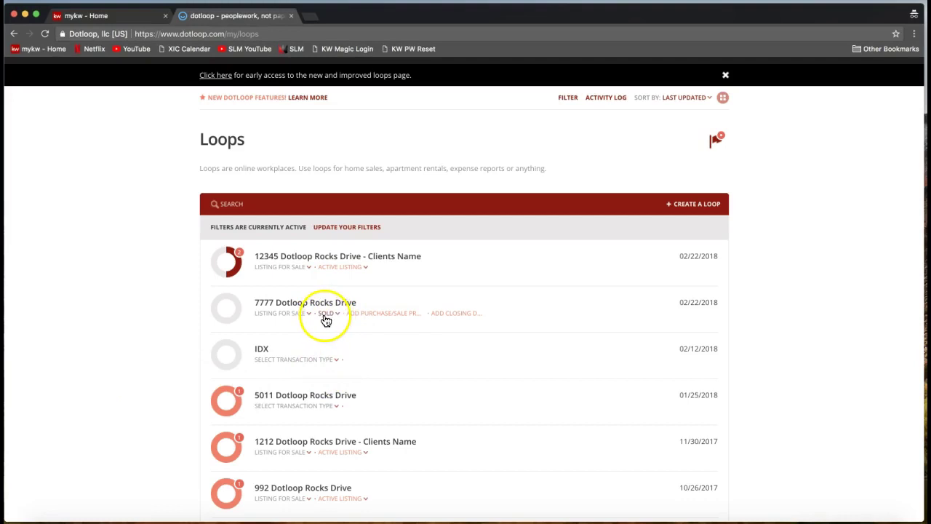
- Leave the 7777 loop's Sold status unchanged and open the Loops page filter panel
click(329, 317)
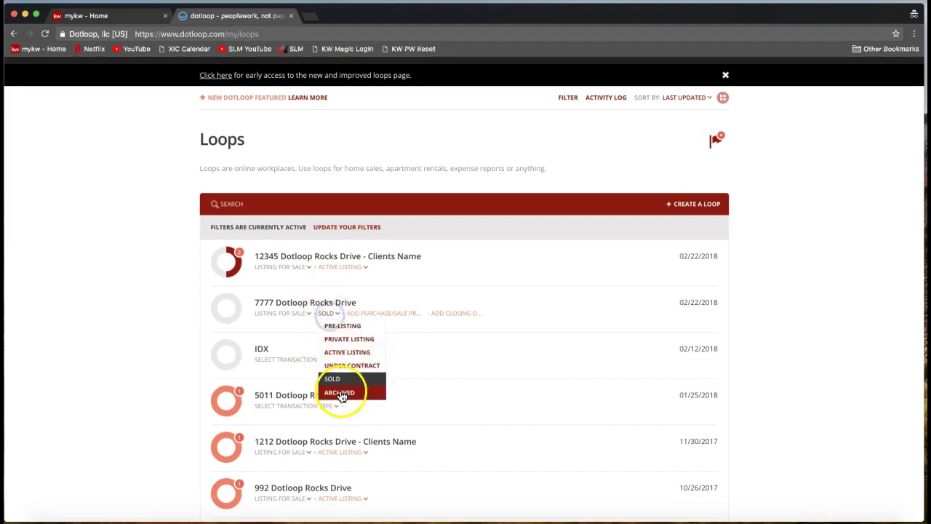
click(769, 307)
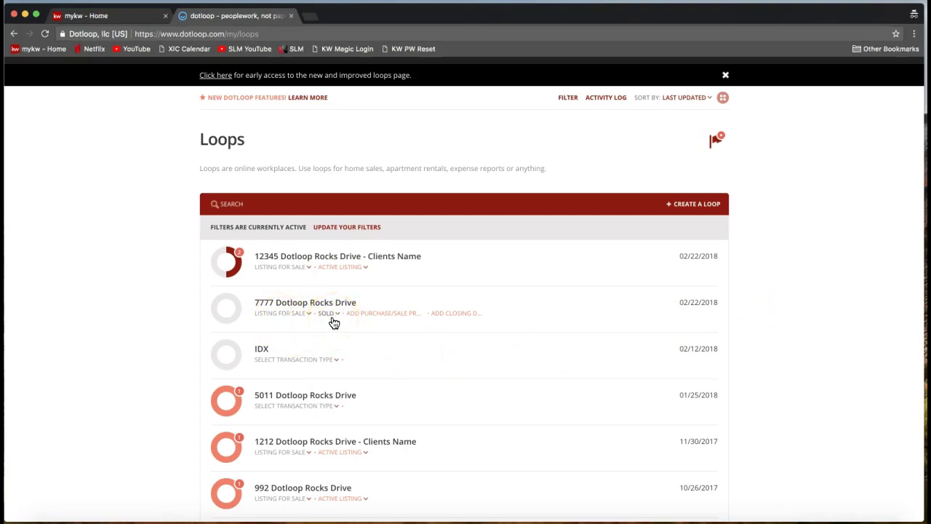
click(538, 206)
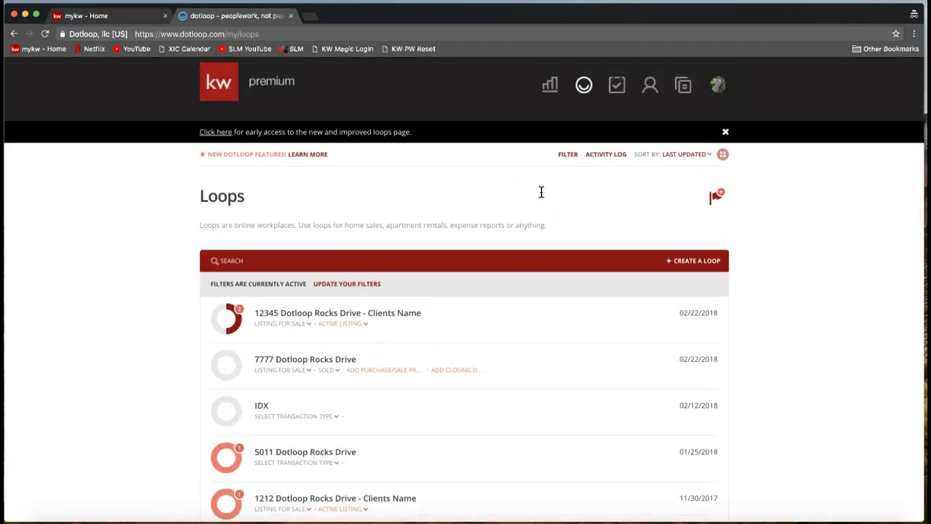
click(586, 176)
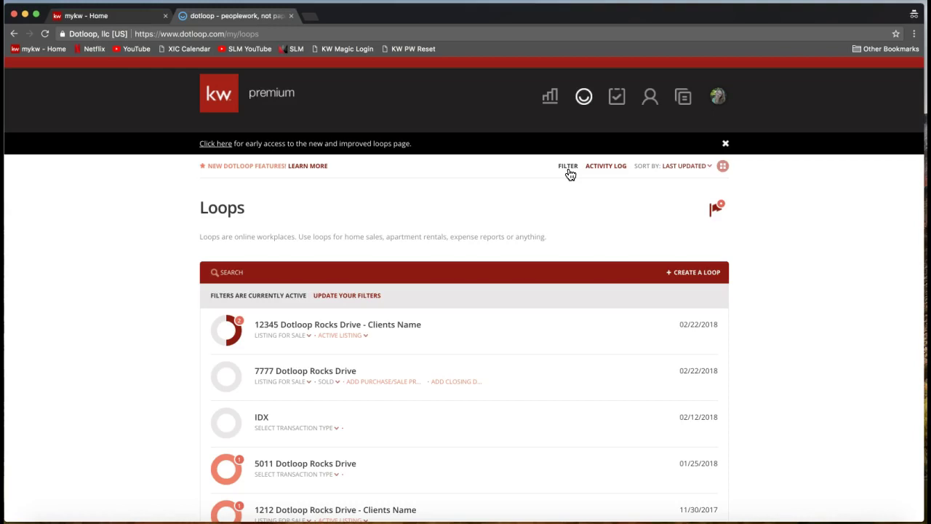
click(569, 170)
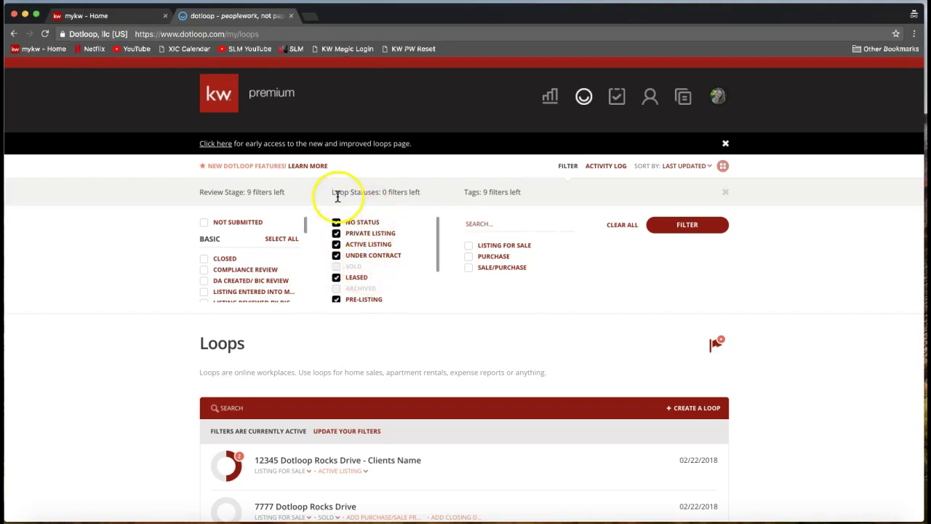
- Uncheck all loop statuses, then include No Status, Private Listing, Active Listing and Under Contract
drag(332, 193, 420, 193)
click(637, 231)
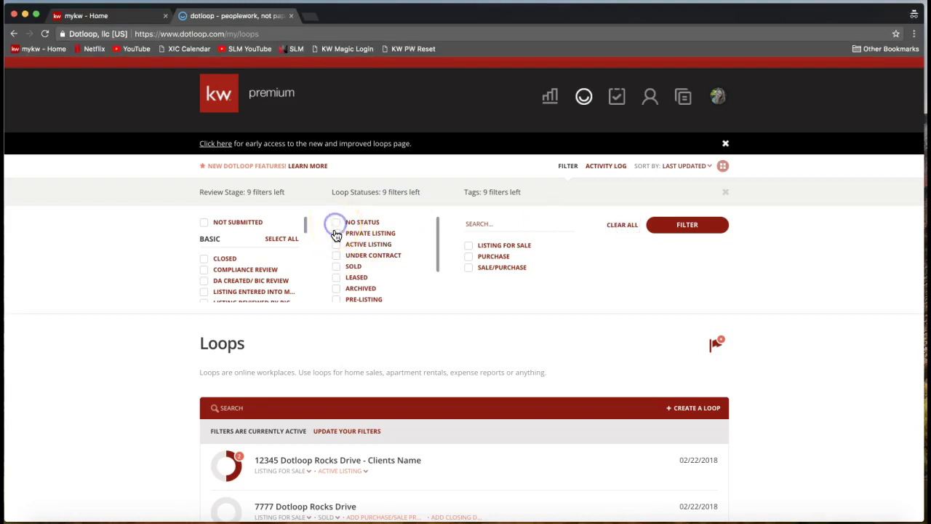
click(335, 223)
click(335, 223)
click(336, 234)
click(336, 244)
click(335, 255)
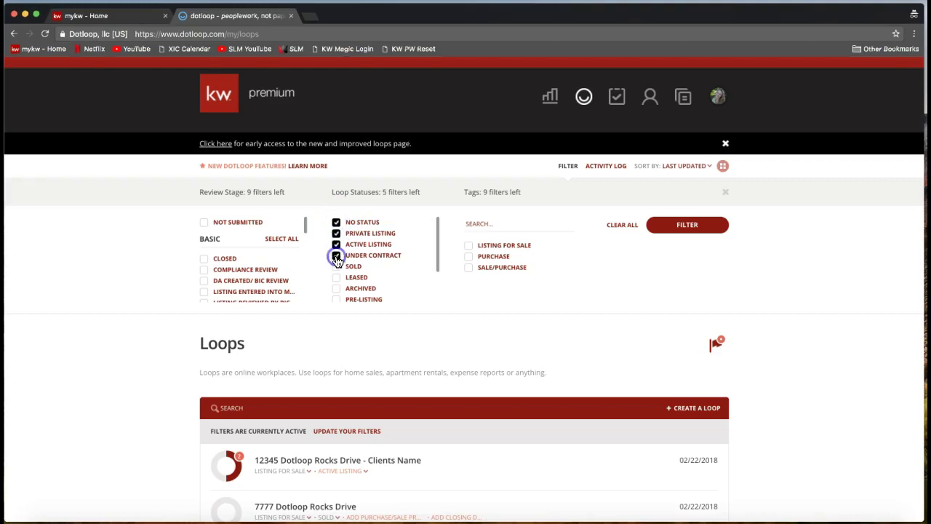
scroll(371, 254, down, 5)
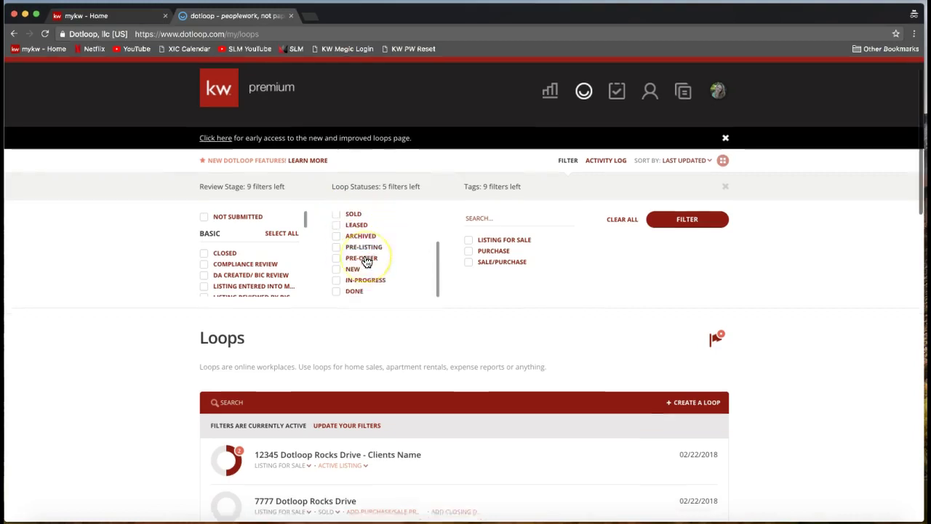
scroll(371, 260, up, 4)
- Also include Leased, Pre-Listing, Pre-Offer, New and In-Progress, leaving Sold, Archived and Done unchecked
click(336, 255)
click(336, 277)
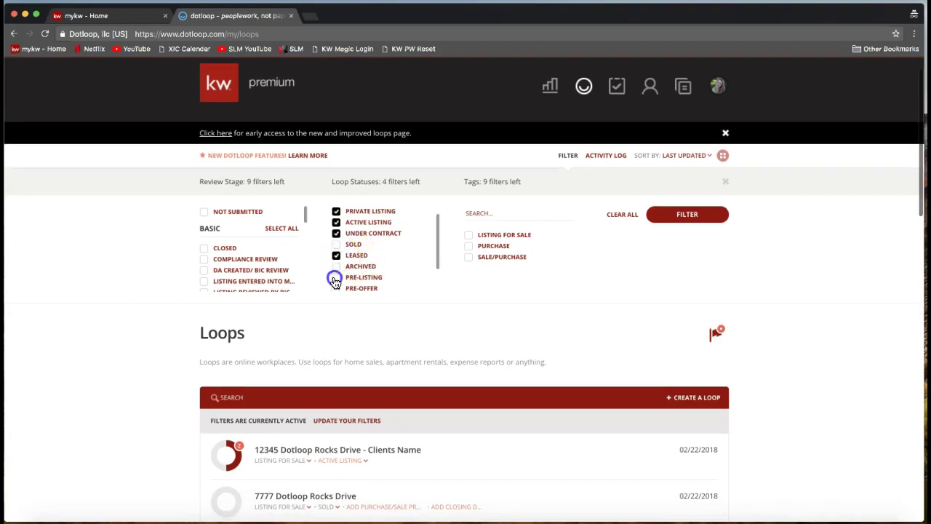
click(336, 289)
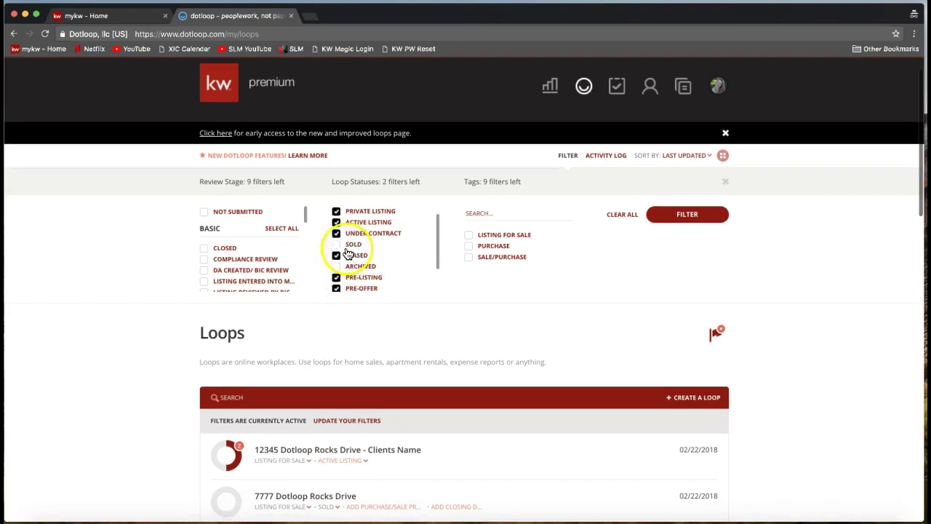
scroll(357, 251, down, 3)
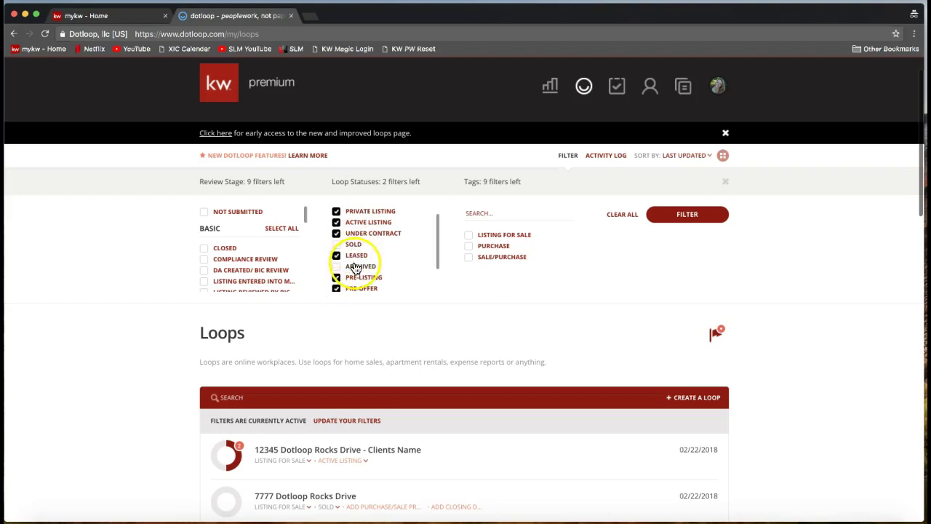
click(336, 259)
click(336, 270)
scroll(360, 280, up, 2)
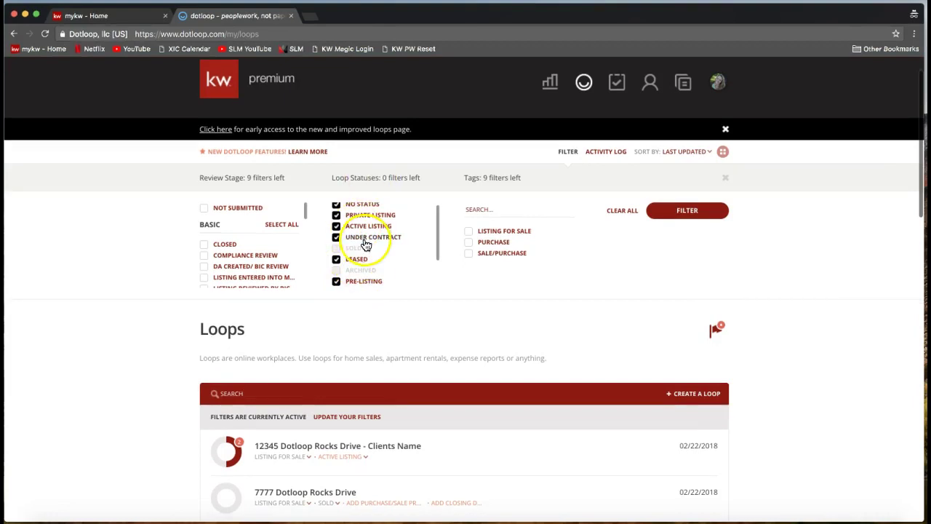
scroll(356, 251, down, 3)
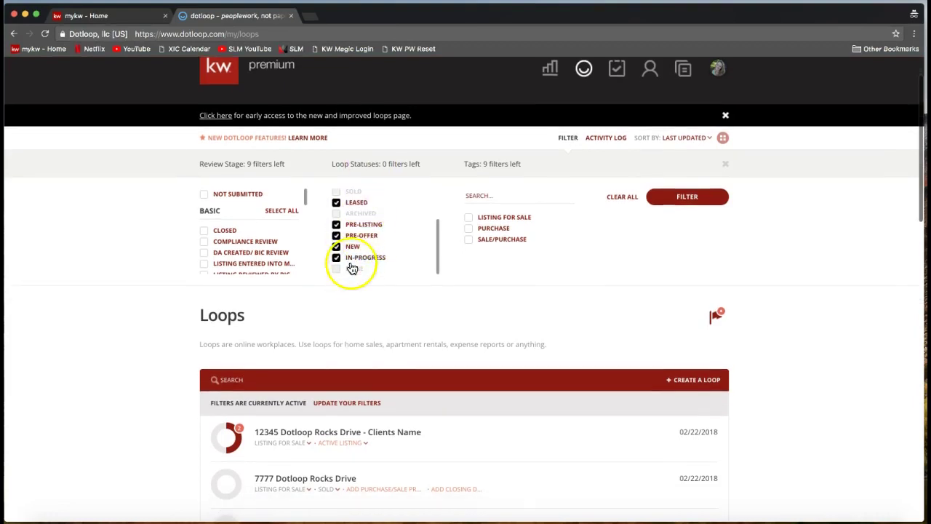
scroll(352, 258, up, 3)
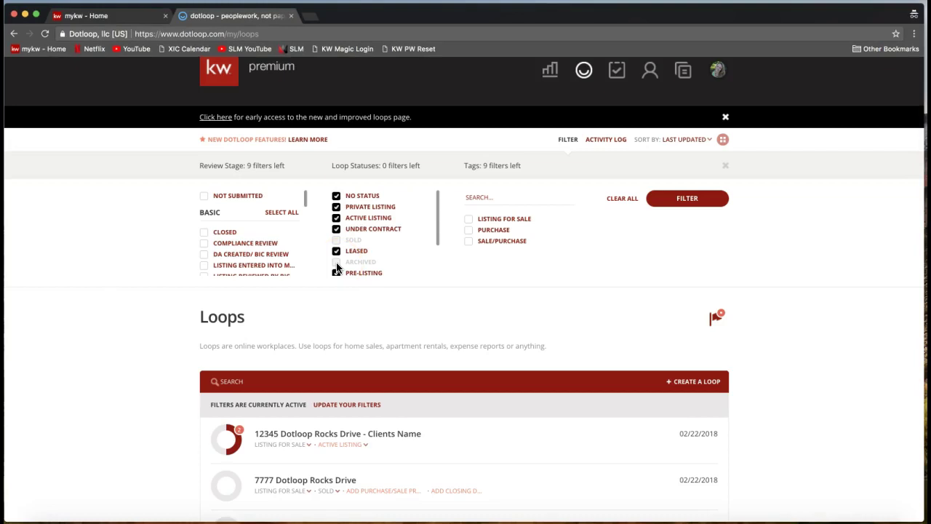
click(369, 261)
click(353, 244)
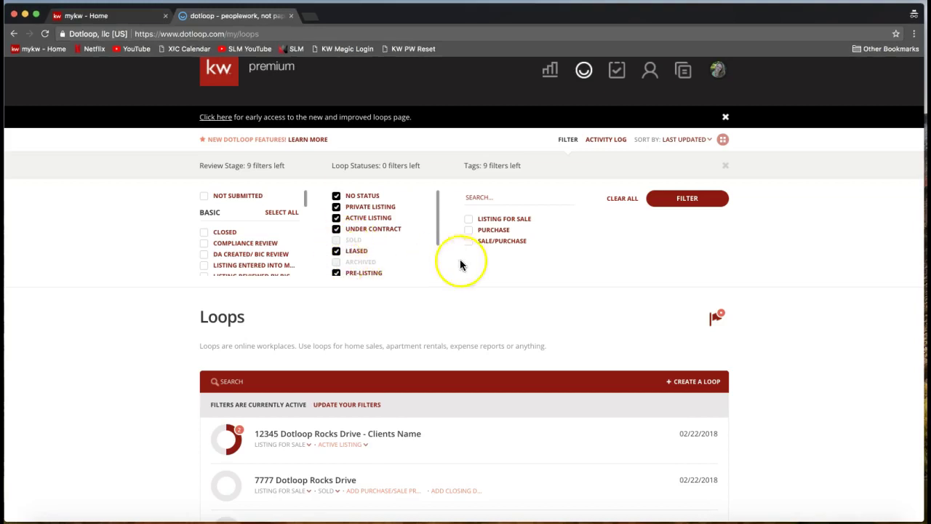
scroll(502, 267, down, 1)
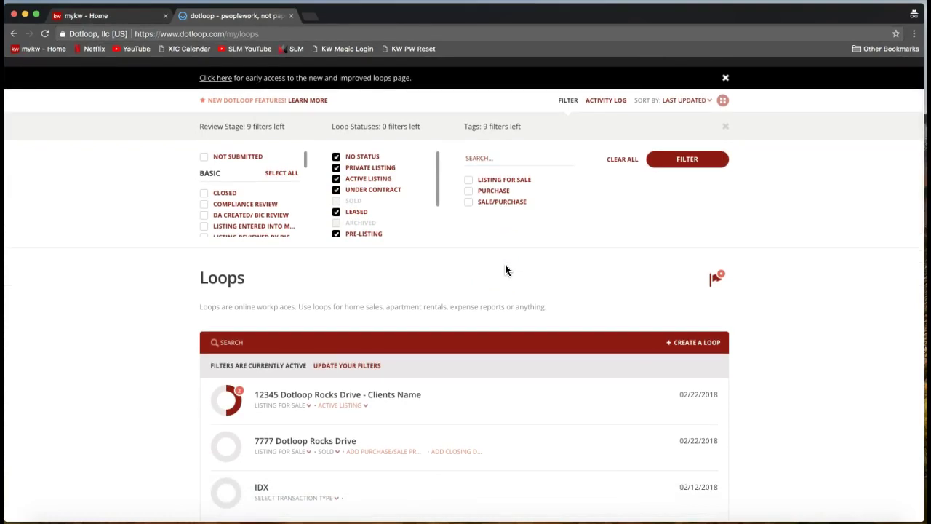
- Apply the status filter, review the filtered Loops list, and reopen the filter options
click(698, 166)
click(695, 166)
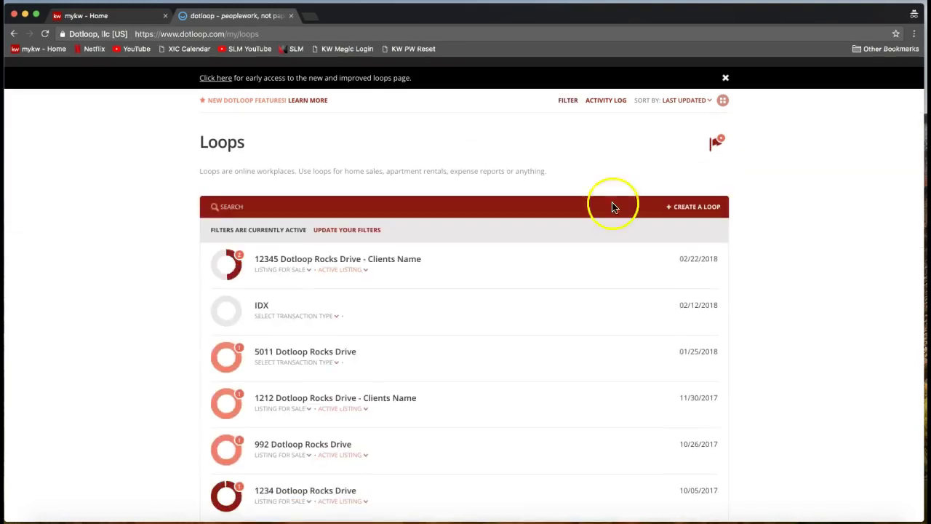
scroll(432, 286, down, 2)
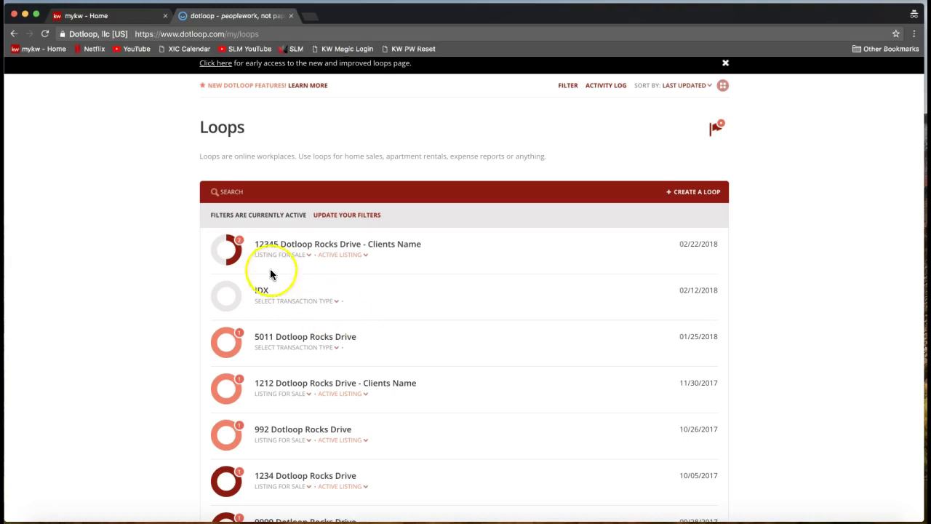
scroll(269, 262, up, 1)
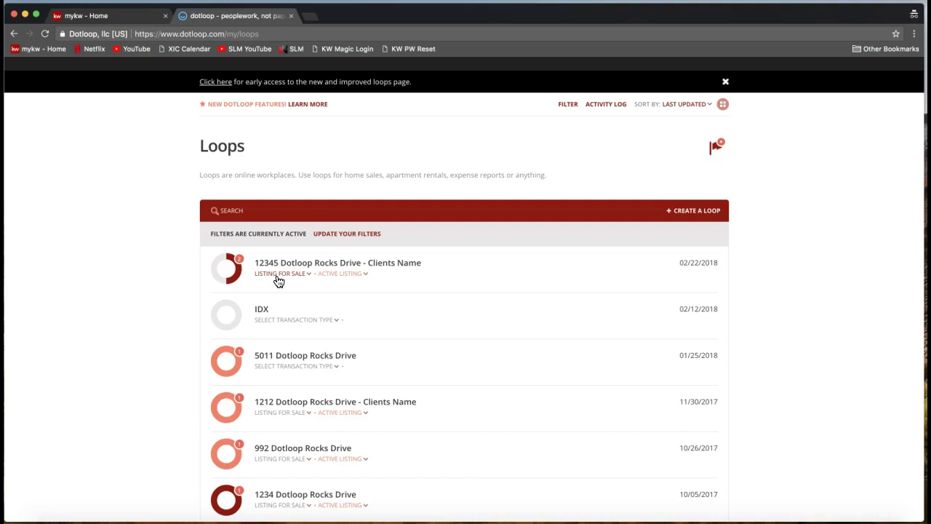
scroll(278, 281, up, 2)
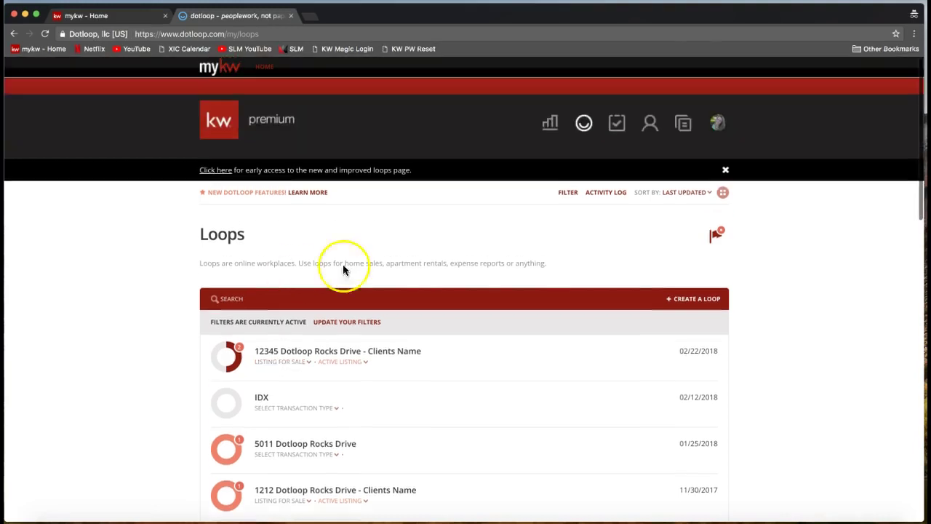
click(566, 195)
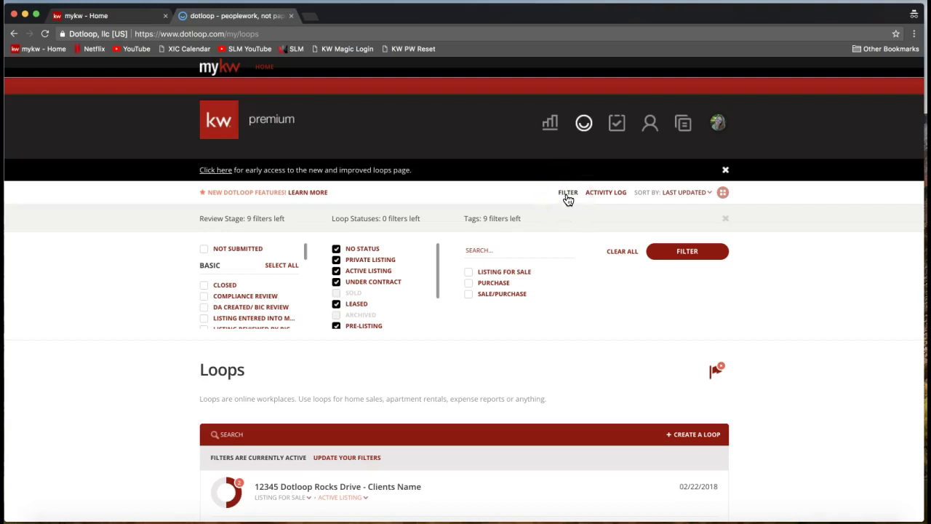
- Clear all status filters and apply, so Sold and archived loops are listed again
click(630, 259)
click(622, 254)
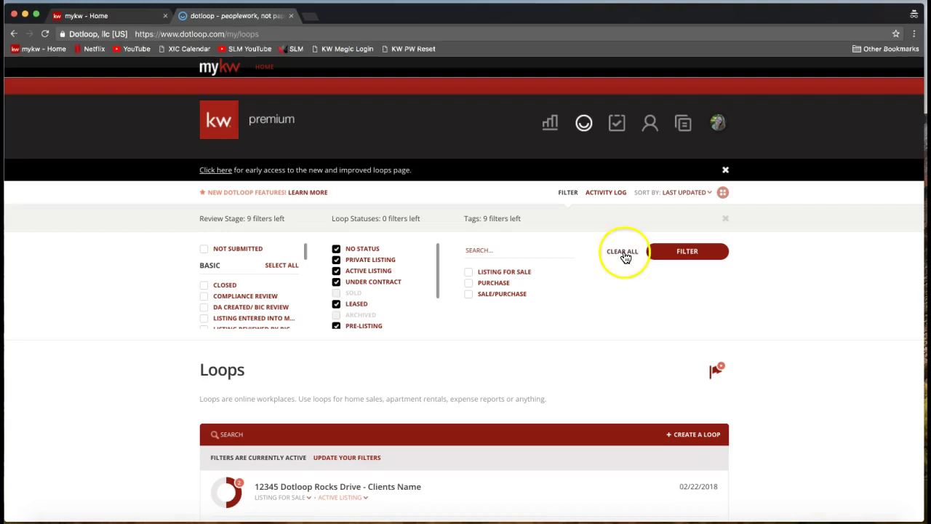
click(623, 254)
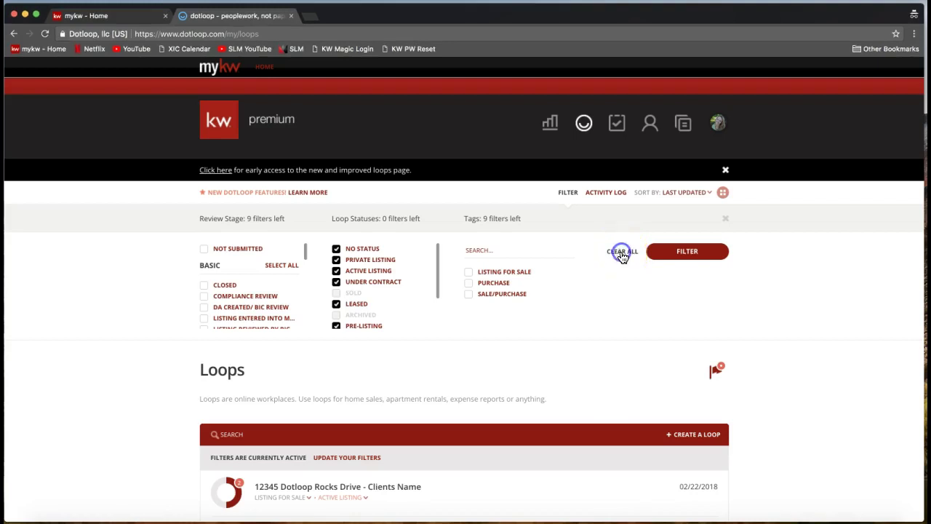
click(623, 254)
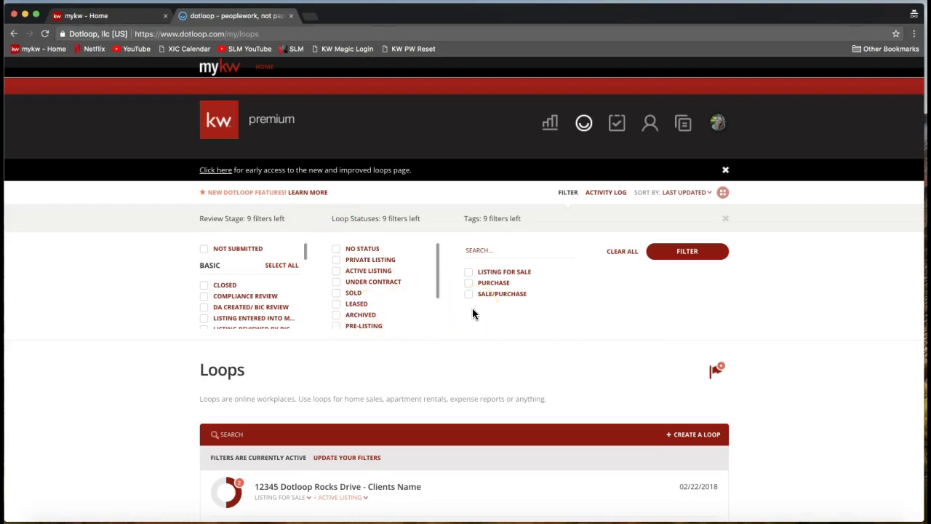
click(680, 260)
click(680, 255)
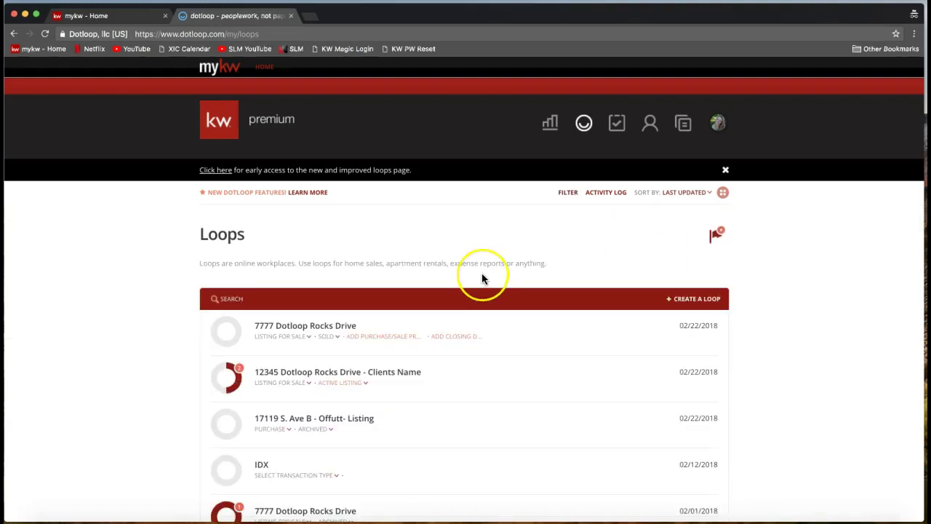
scroll(482, 273, down, 1)
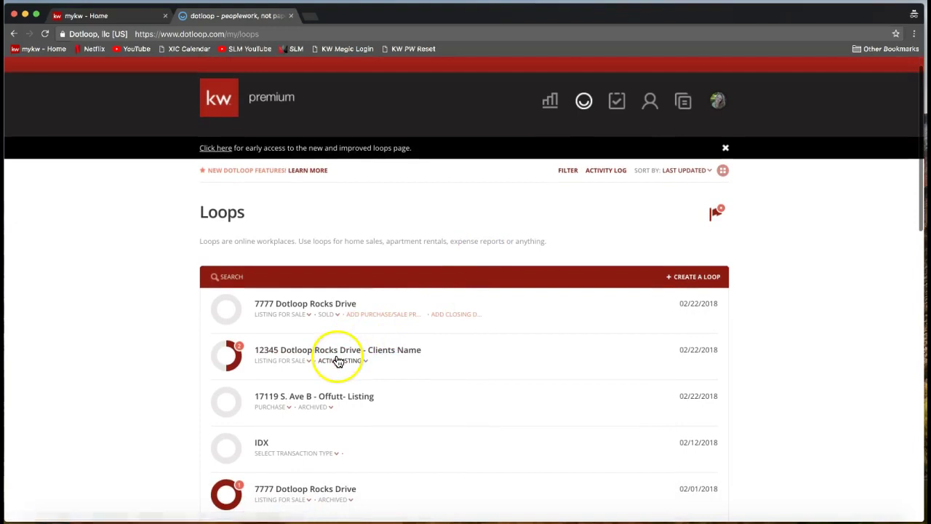
scroll(338, 361, down, 1)
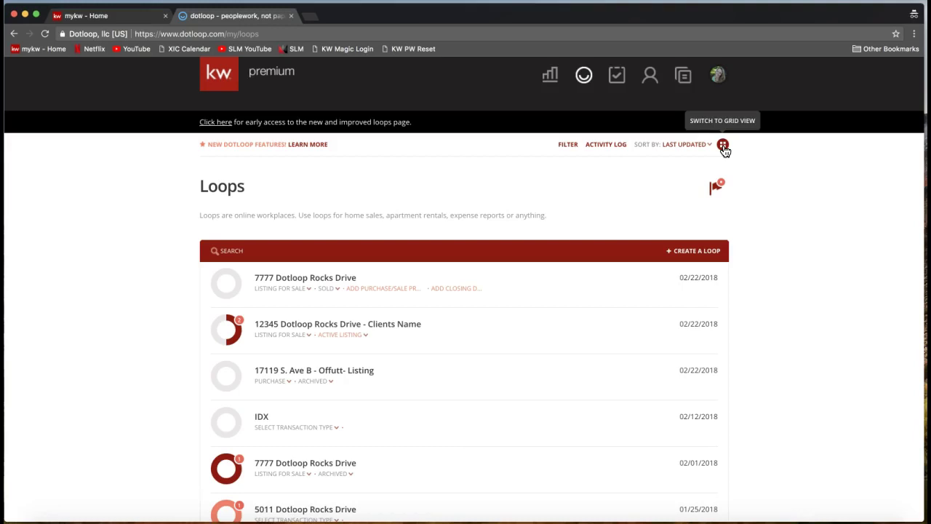
click(723, 146)
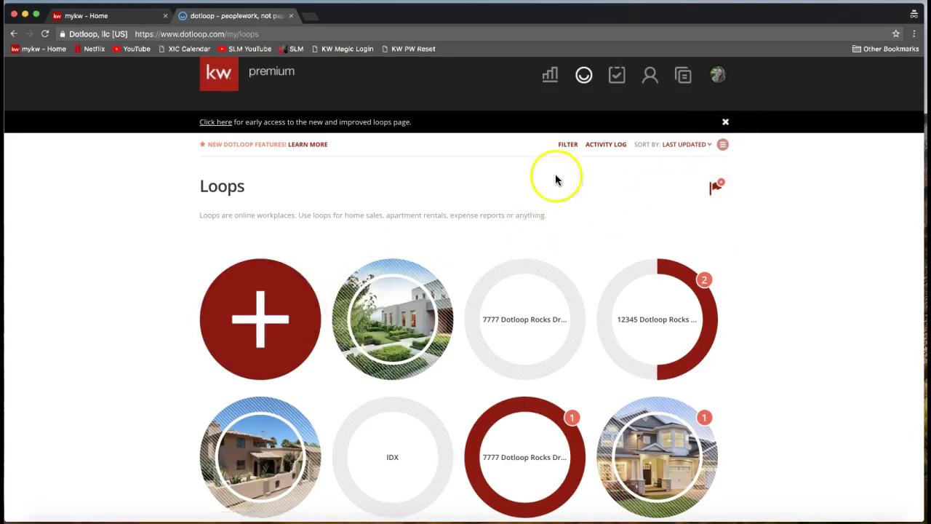
click(722, 146)
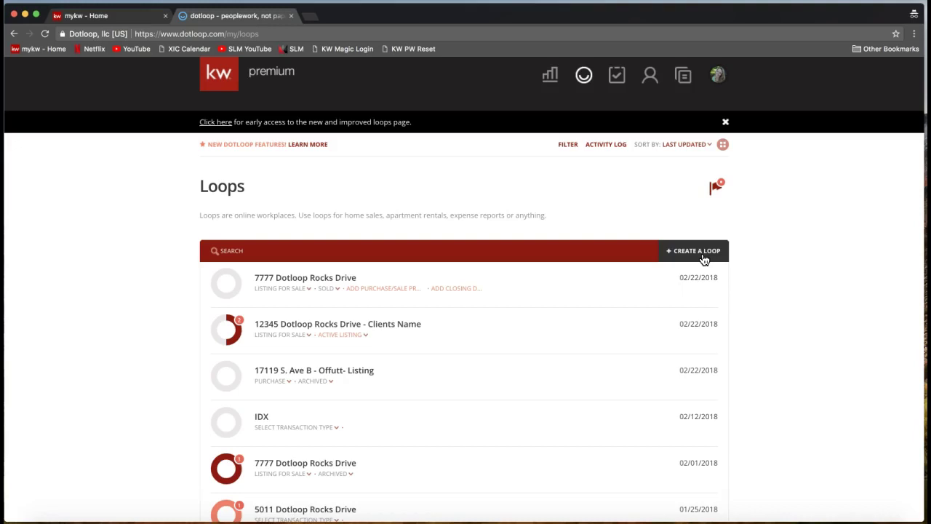
- Create a new loop and enter 1112 as its name to see matching listings
click(703, 259)
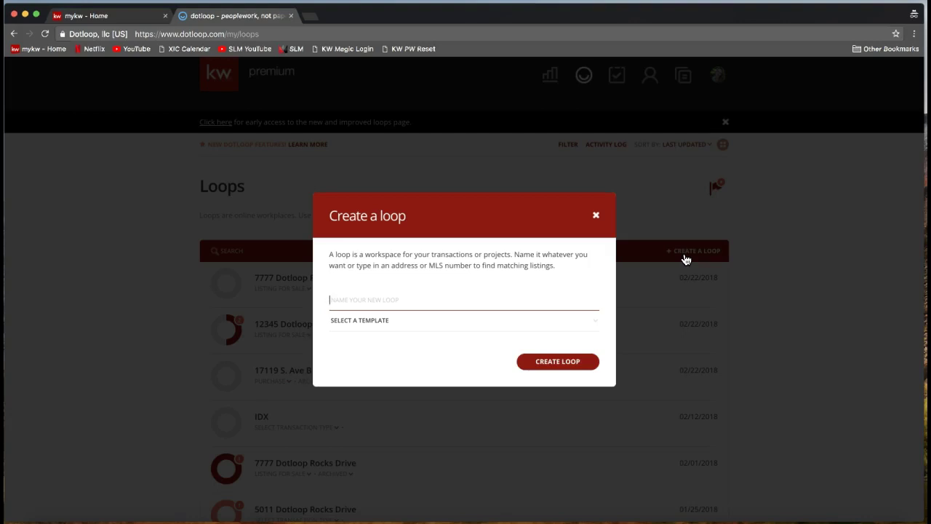
text(1112)
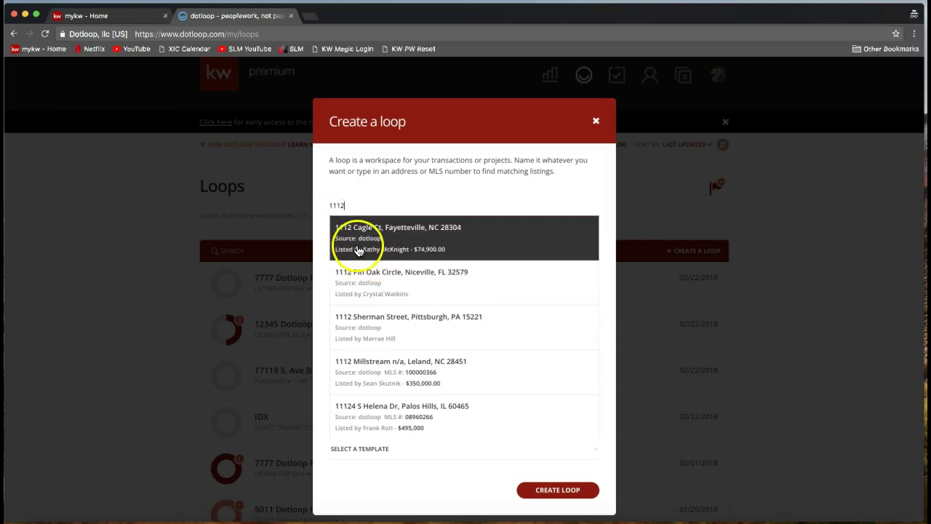
click(362, 245)
click(374, 254)
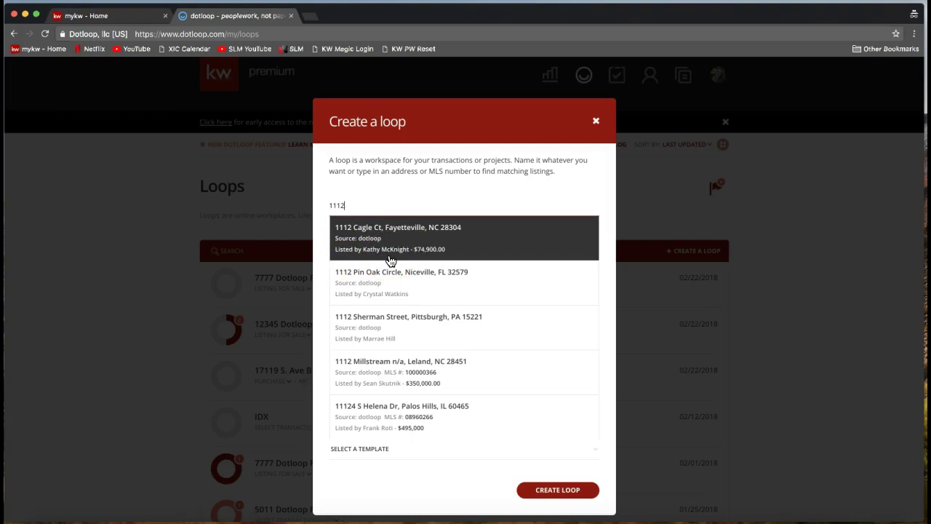
click(390, 261)
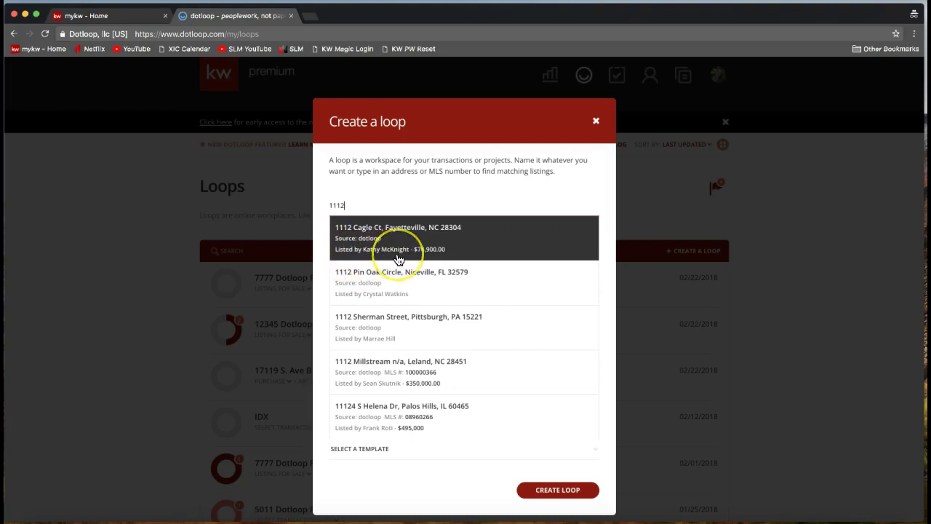
click(369, 237)
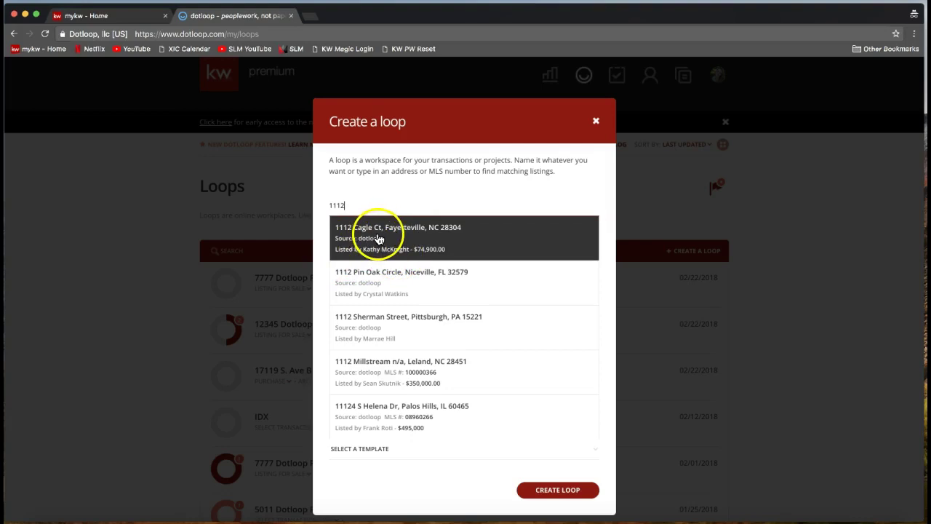
click(375, 312)
click(368, 251)
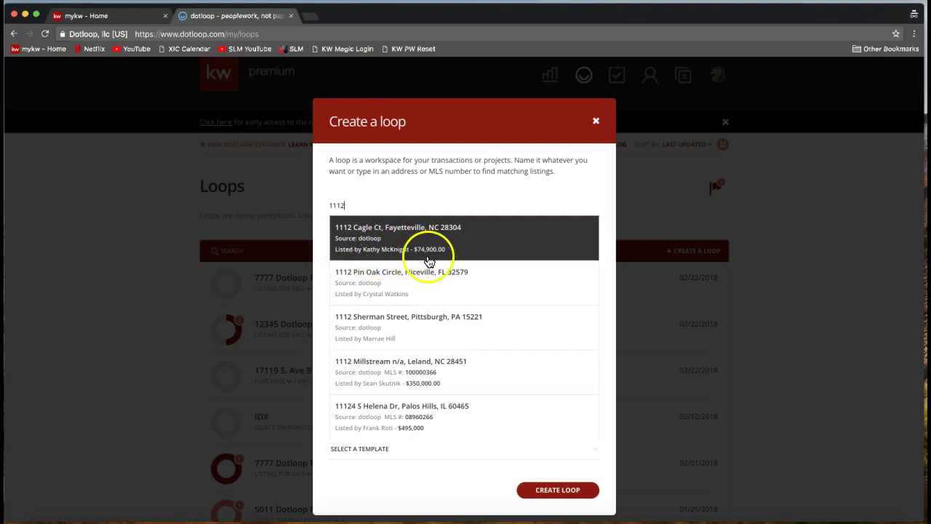
click(416, 247)
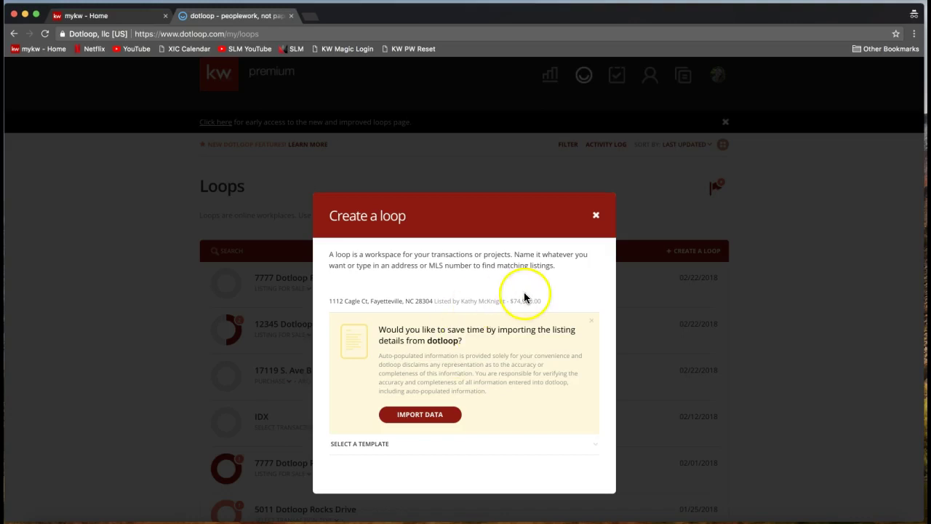
- Cancel the listing-based loop and reopen an empty Create a loop dialog
click(596, 217)
click(679, 253)
- Create a loop named '1112 Dotloop Rocks Drive', leaving the template unset
text(1)
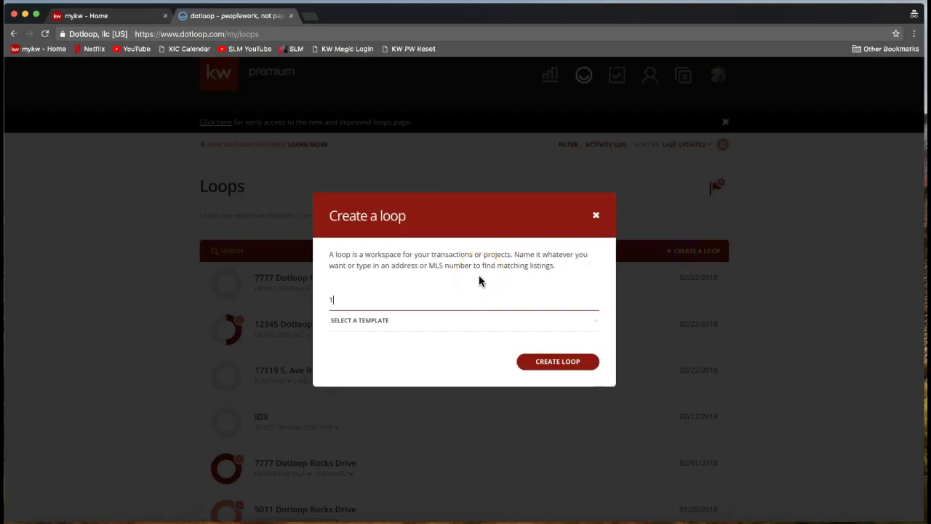
text(112 D)
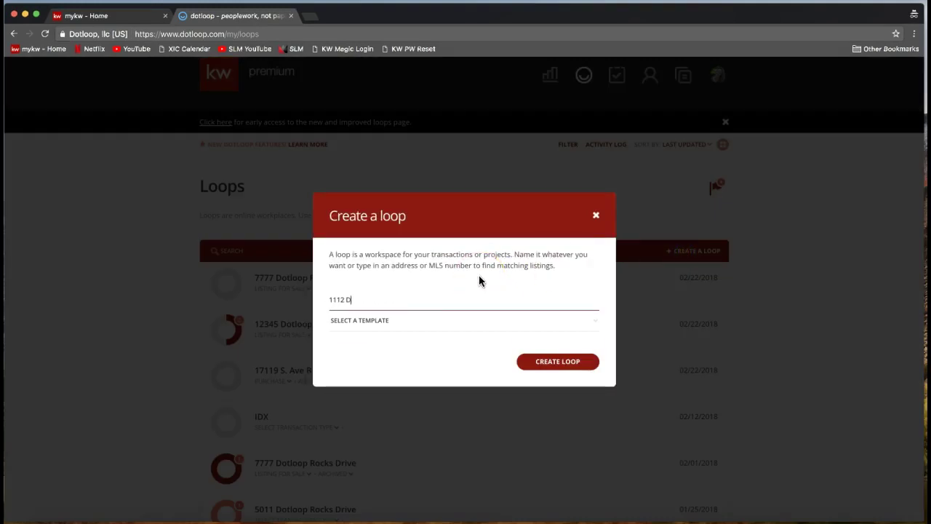
text(otloop Rocks Drive)
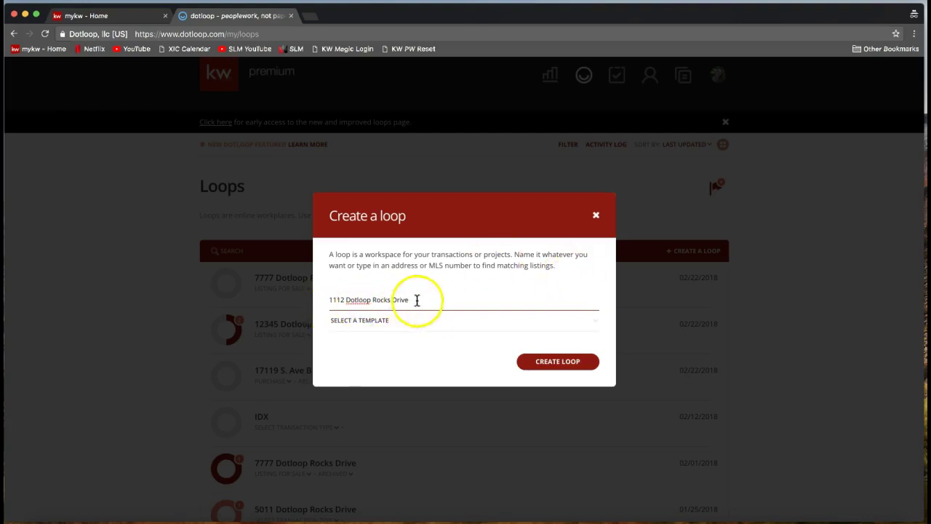
click(367, 325)
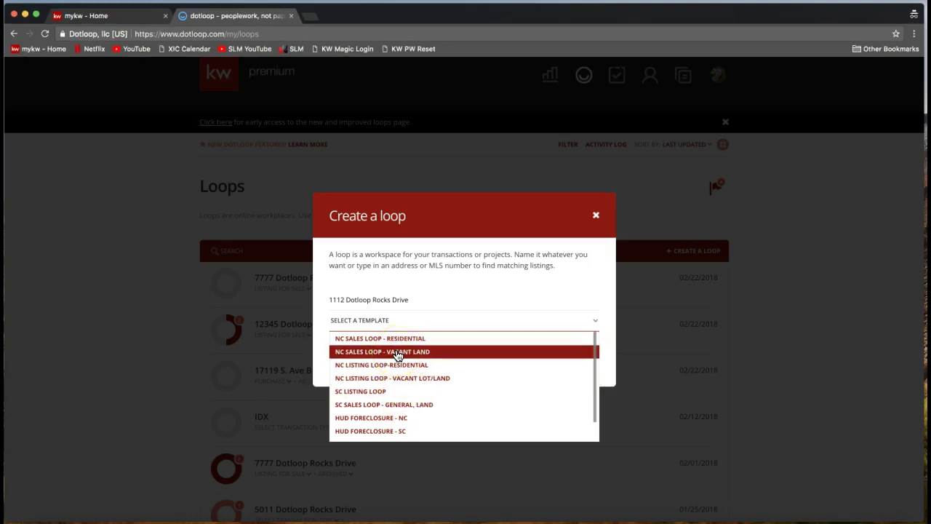
click(395, 279)
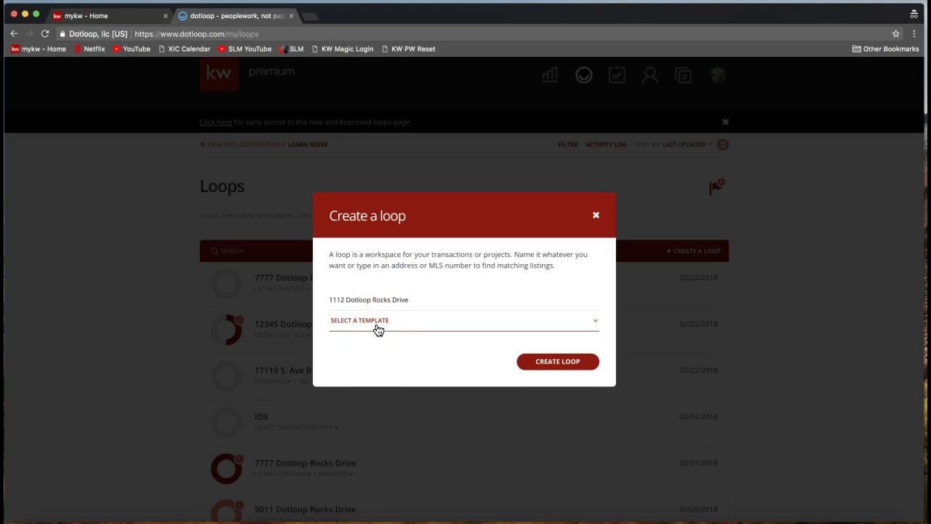
click(356, 329)
click(584, 369)
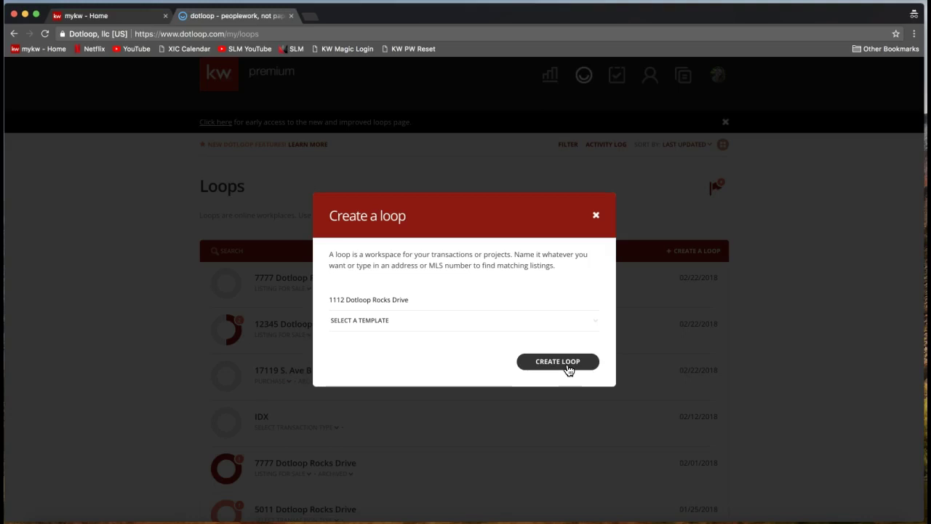
click(567, 368)
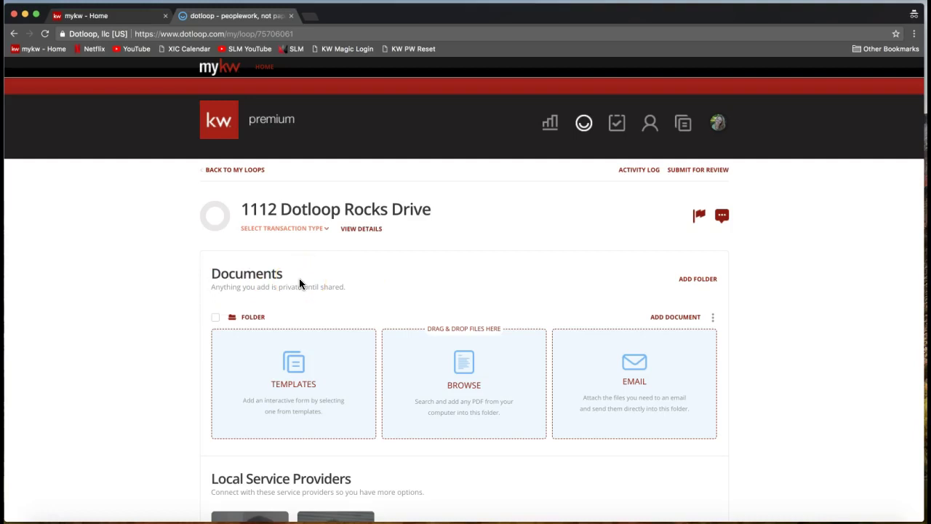
- Highlight the loop's Documents heading, then scroll down and highlight the People heading
click(206, 274)
drag(206, 274, 288, 278)
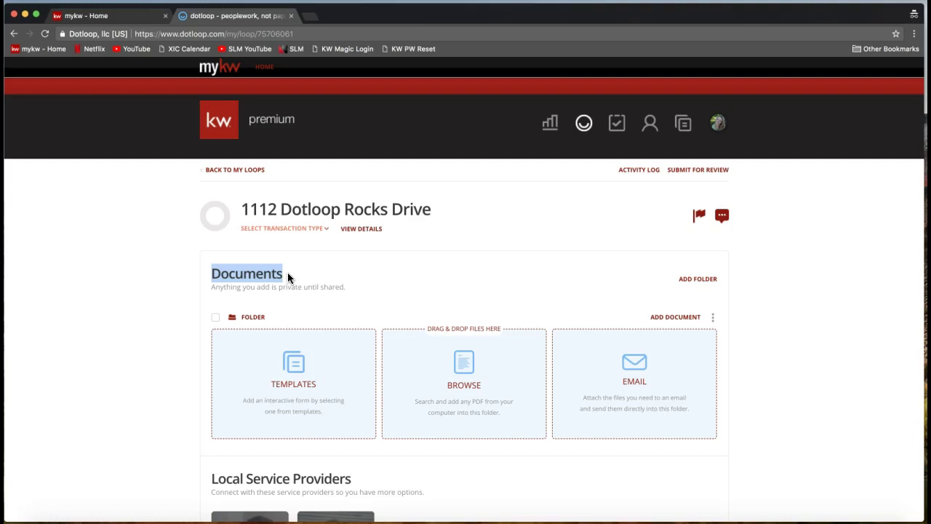
double_click(244, 278)
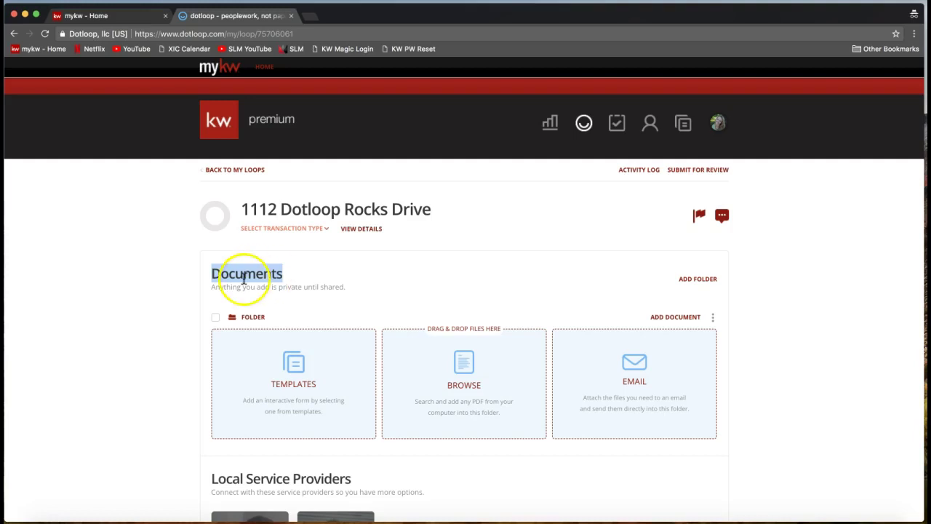
scroll(172, 314, down, 5)
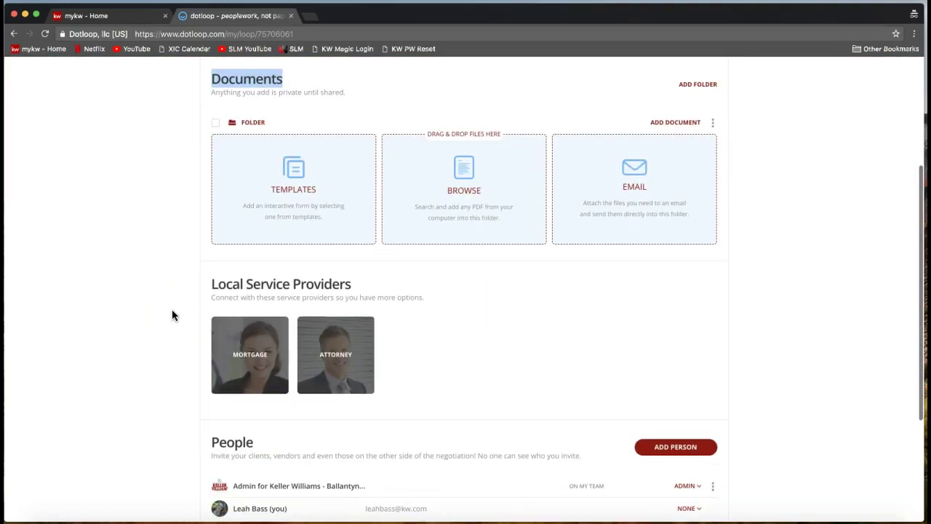
scroll(171, 314, down, 3)
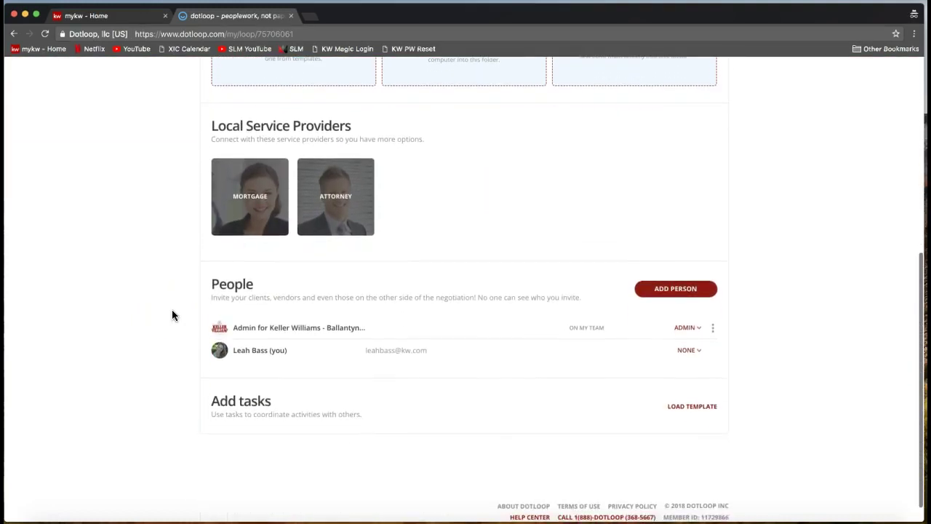
drag(208, 288, 253, 288)
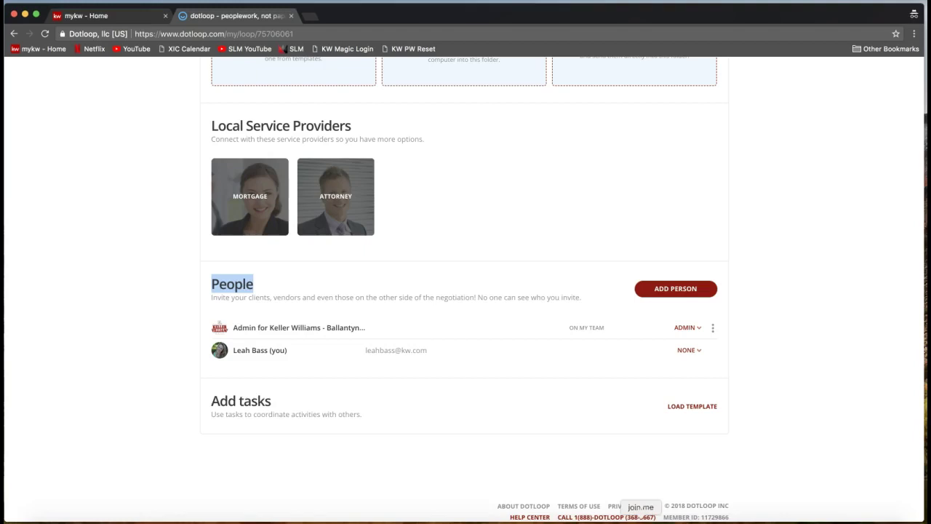
- Send the support e-mail address to everyone in the join.me chat and minimize the meeting
click(640, 519)
click(465, 314)
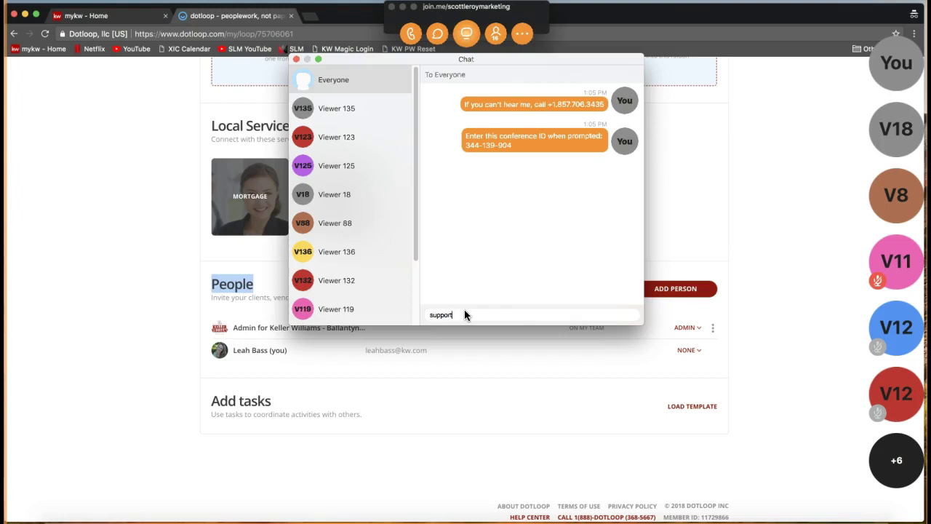
key(Return)
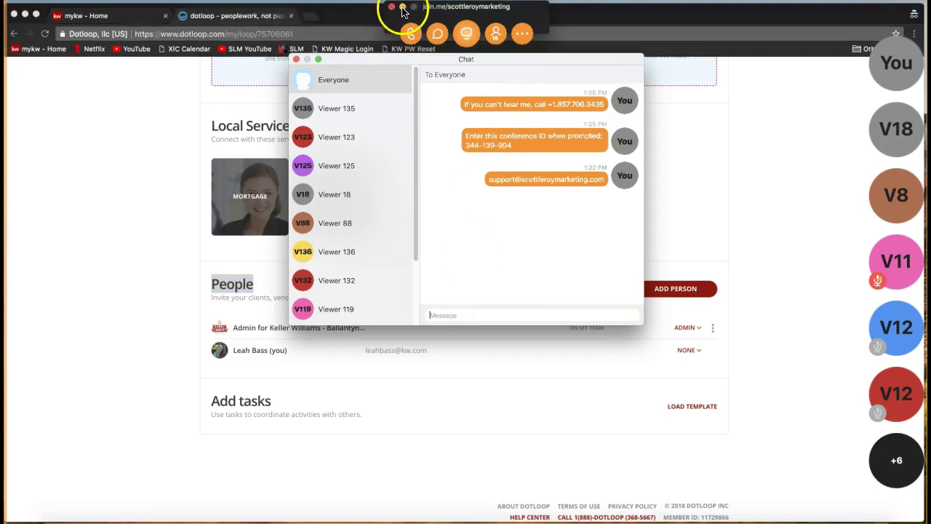
click(402, 8)
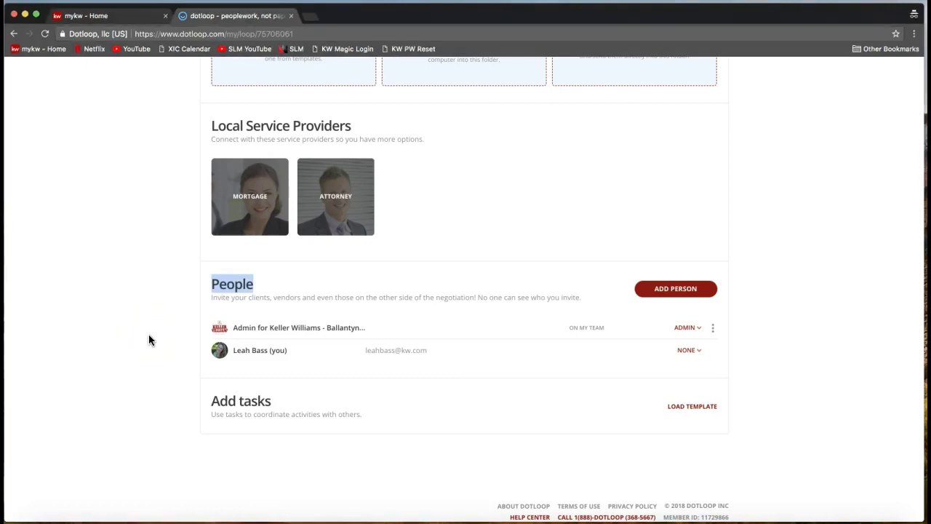
double_click(227, 285)
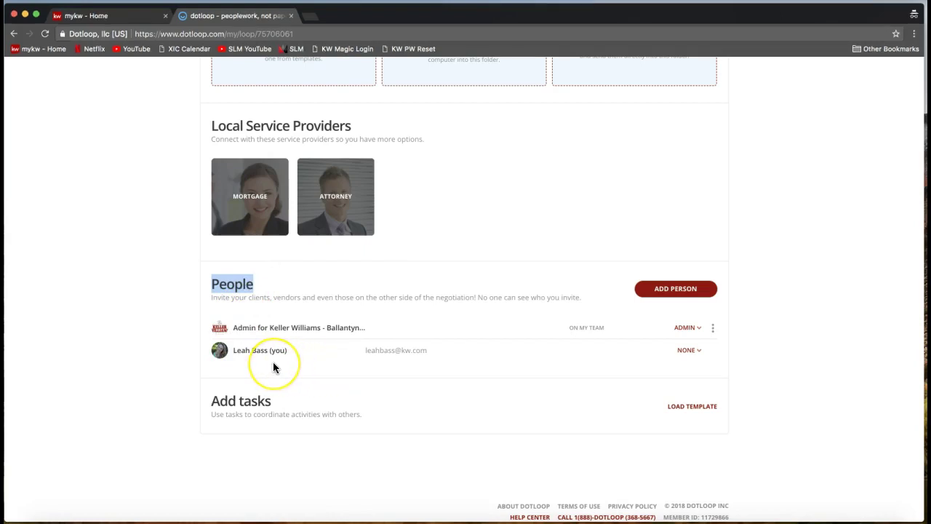
click(300, 356)
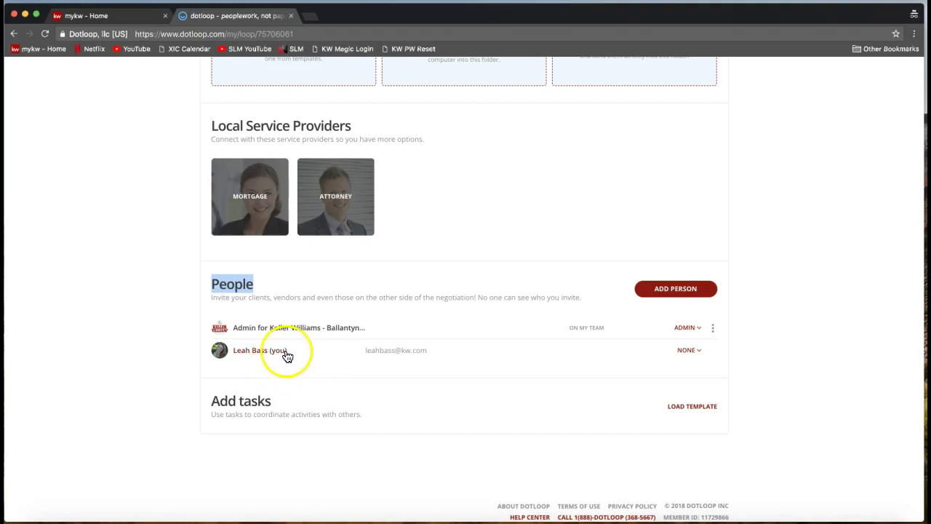
scroll(287, 355, down, 1)
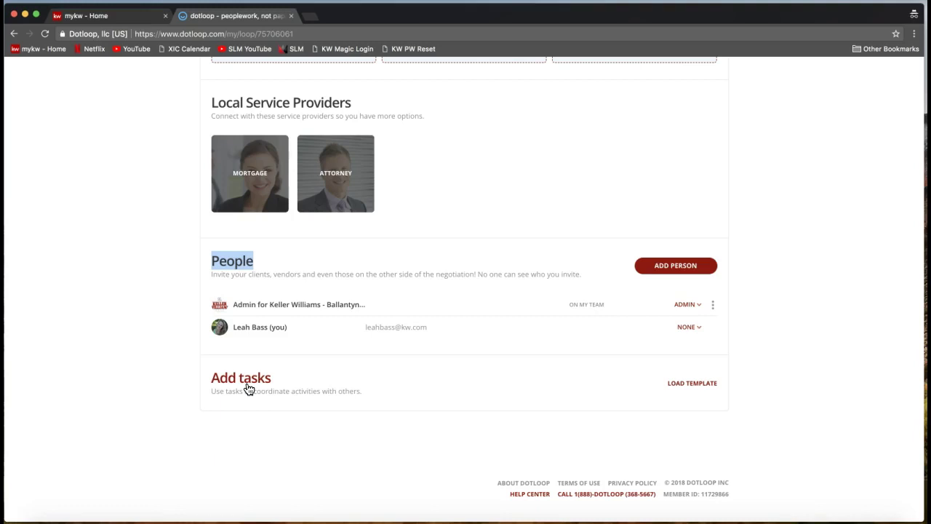
click(263, 383)
click(539, 411)
scroll(411, 419, up, 3)
scroll(410, 416, up, 4)
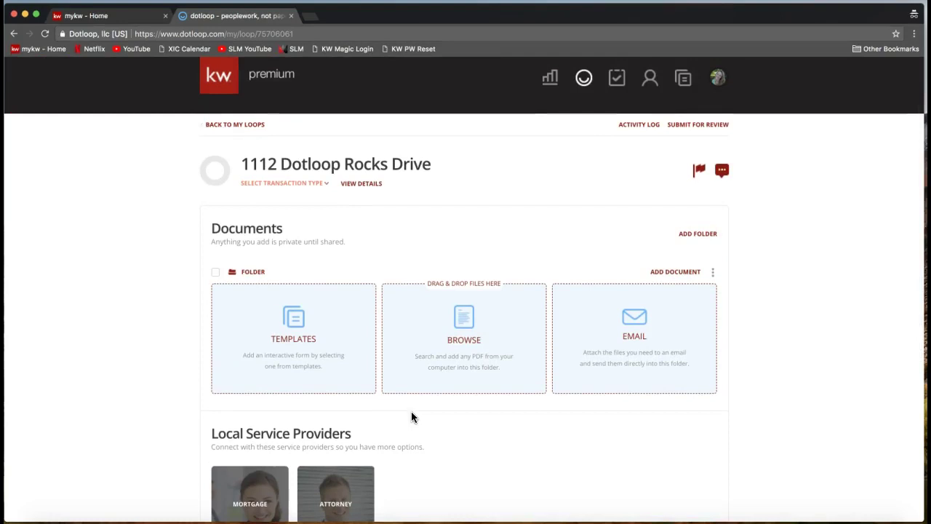
scroll(411, 417, up, 1)
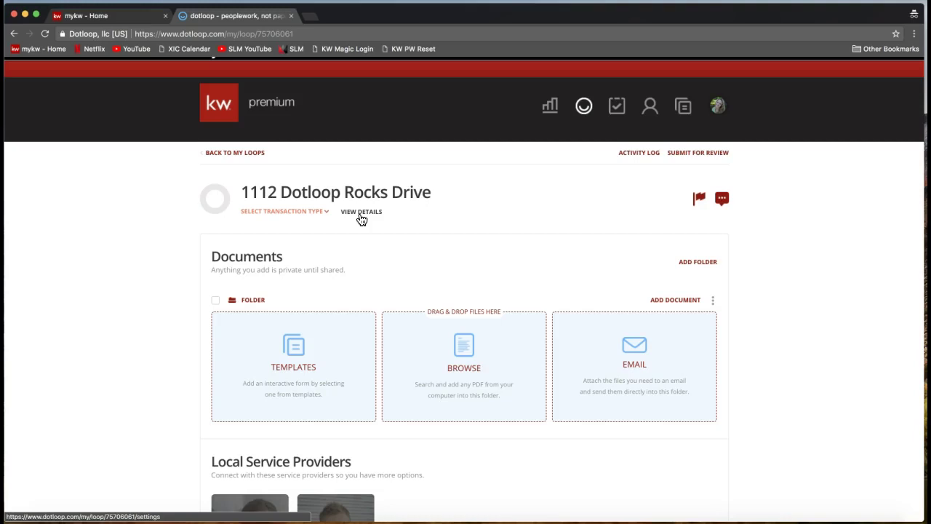
- Open the loop's details and point out the Property Address heading, unit number and address search fields
click(361, 211)
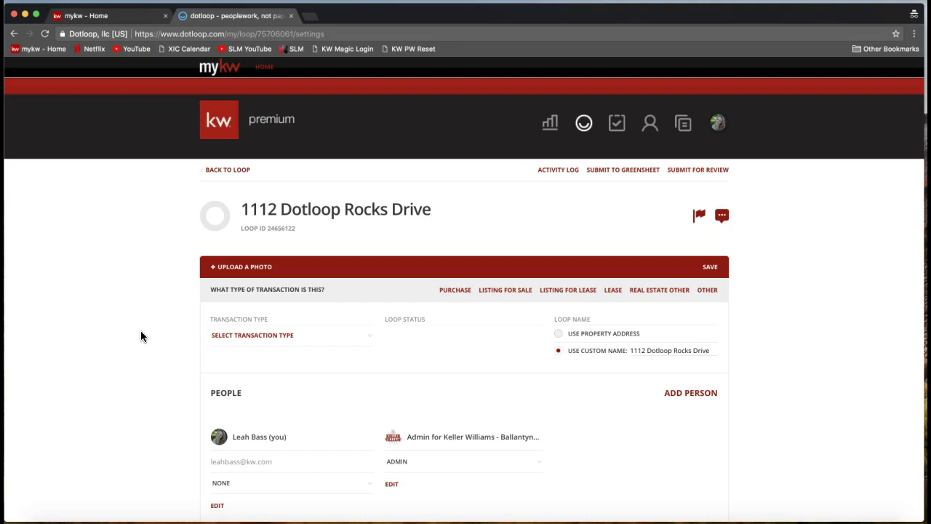
scroll(139, 306, down, 1)
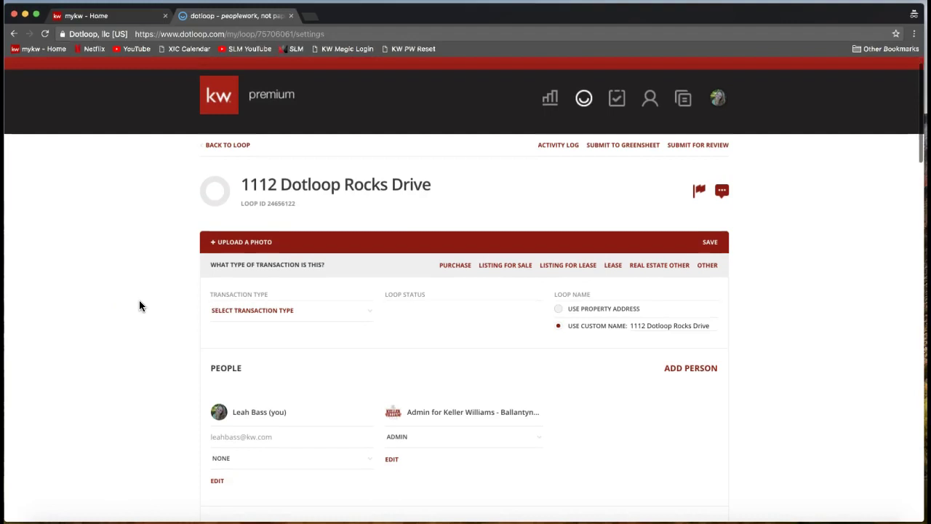
scroll(141, 305, down, 3)
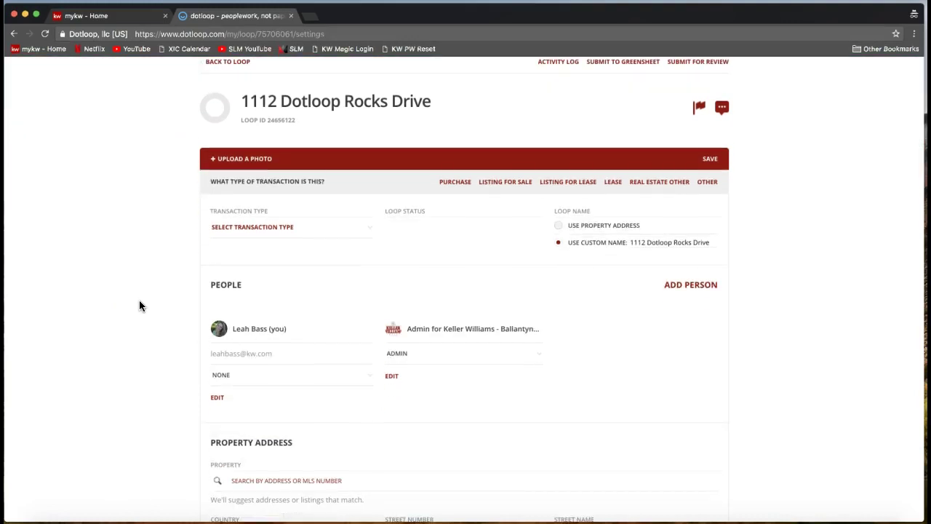
scroll(138, 299, down, 3)
click(205, 302)
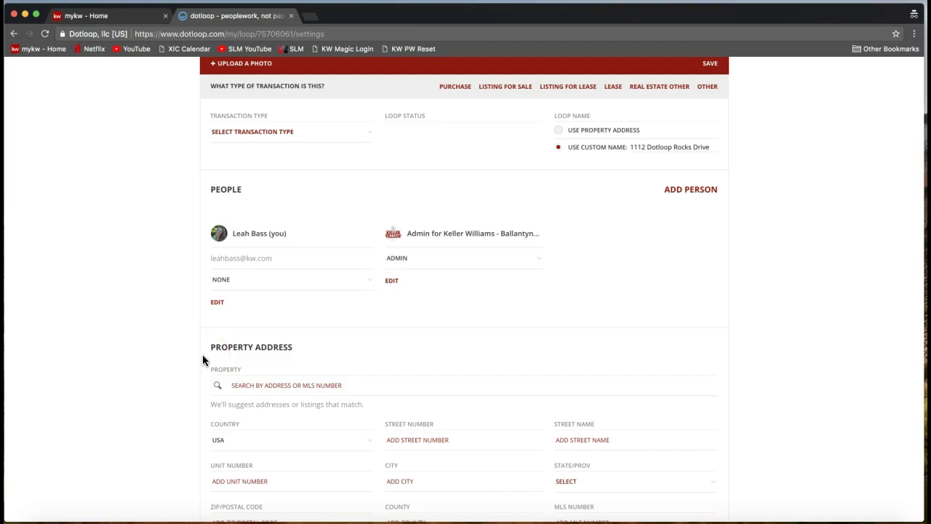
drag(209, 347, 291, 348)
click(238, 474)
click(355, 461)
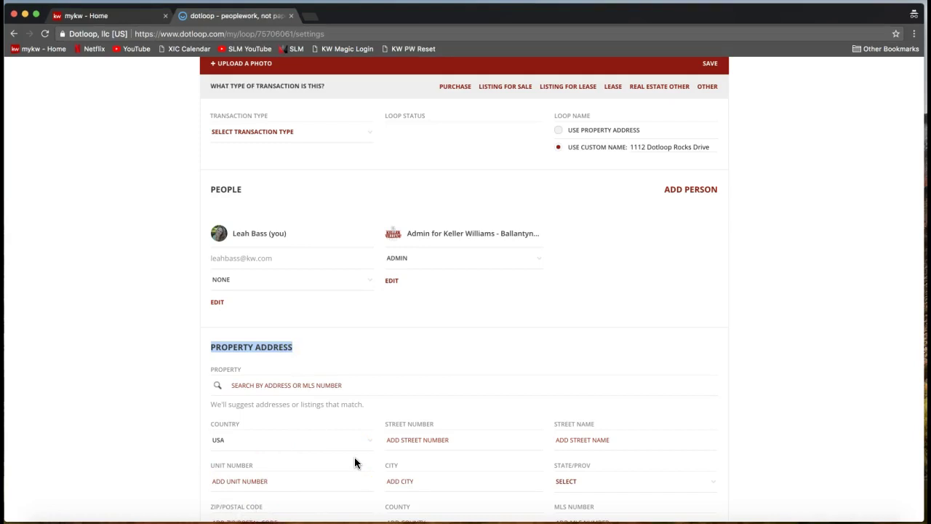
click(296, 438)
scroll(282, 440, up, 2)
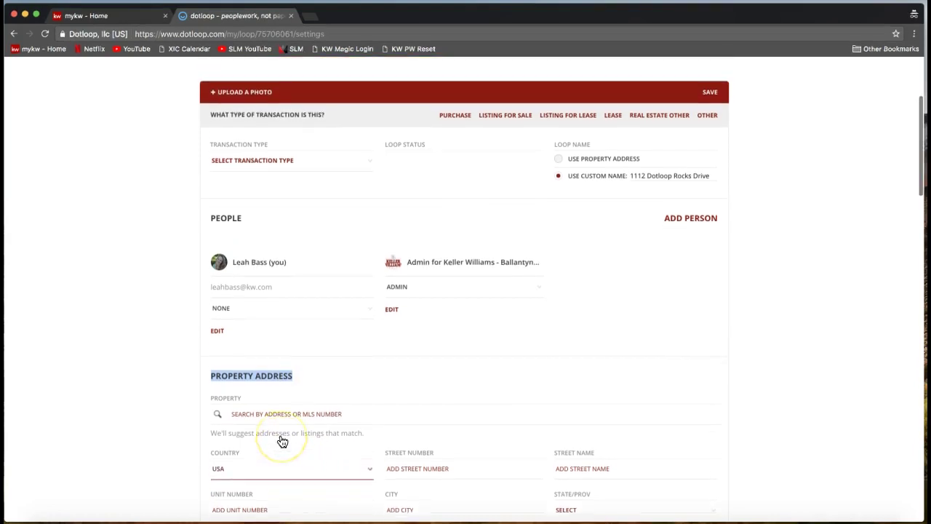
click(142, 374)
scroll(140, 375, up, 1)
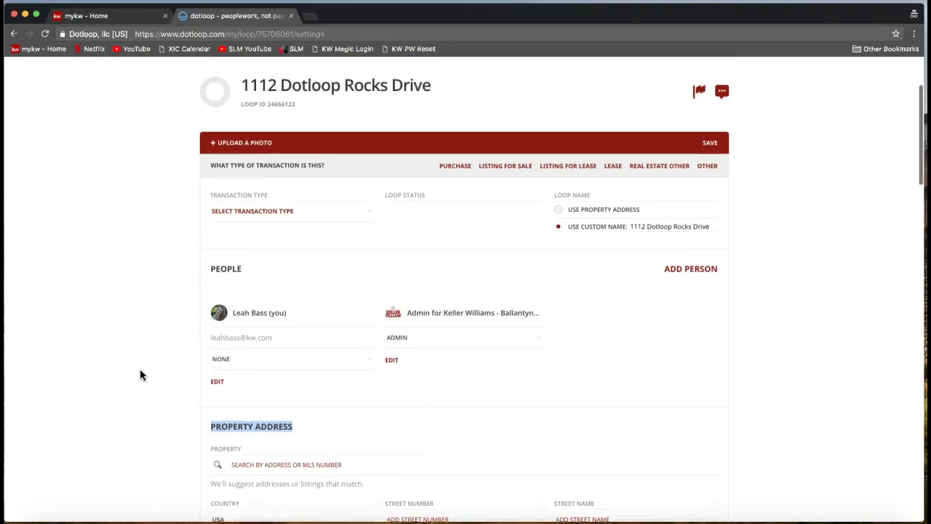
click(141, 375)
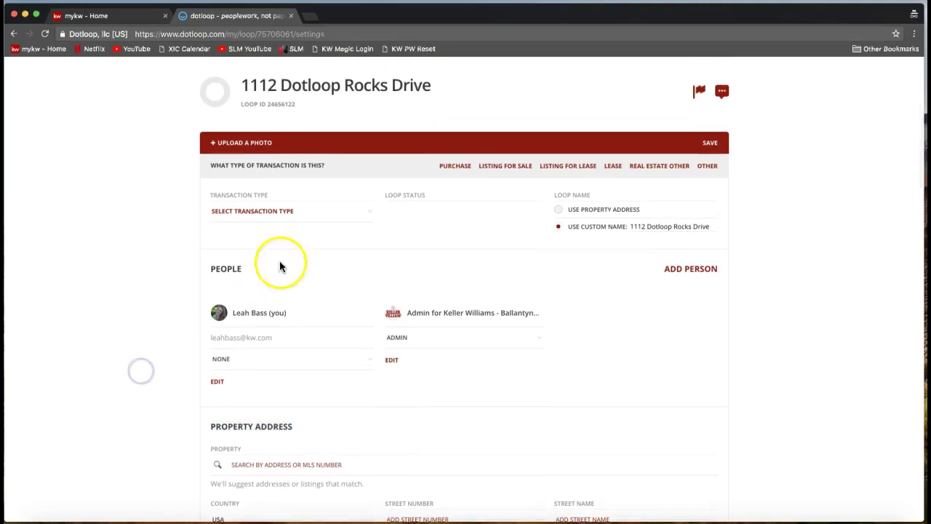
- Set the loop's Transaction Type to Listing for Sale
drag(210, 195, 275, 194)
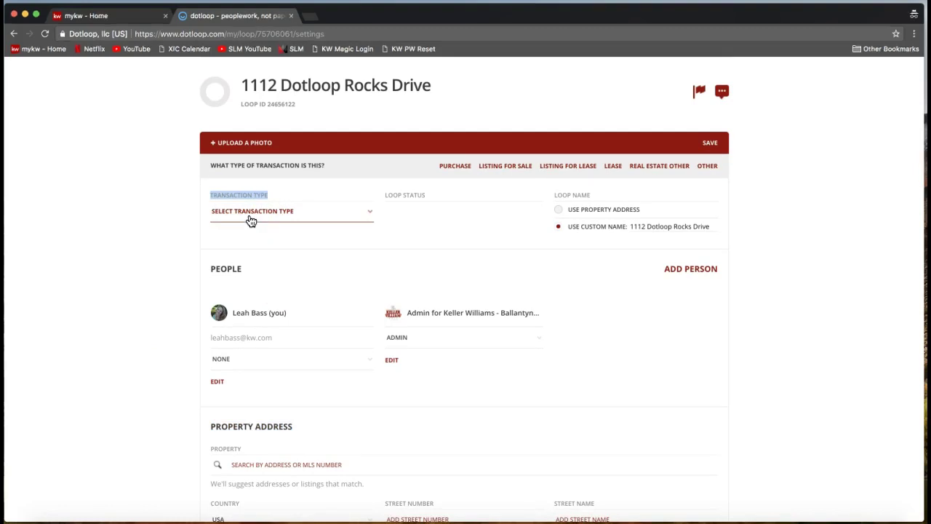
click(250, 218)
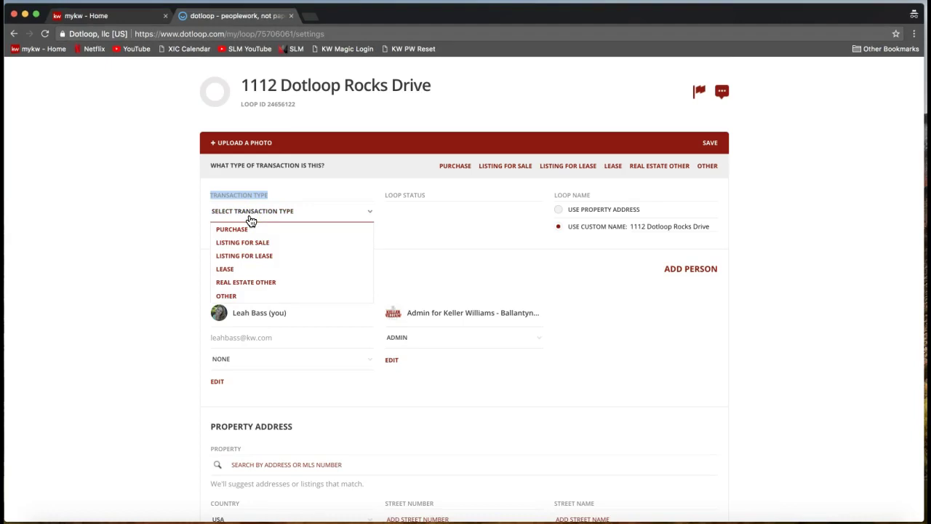
click(247, 243)
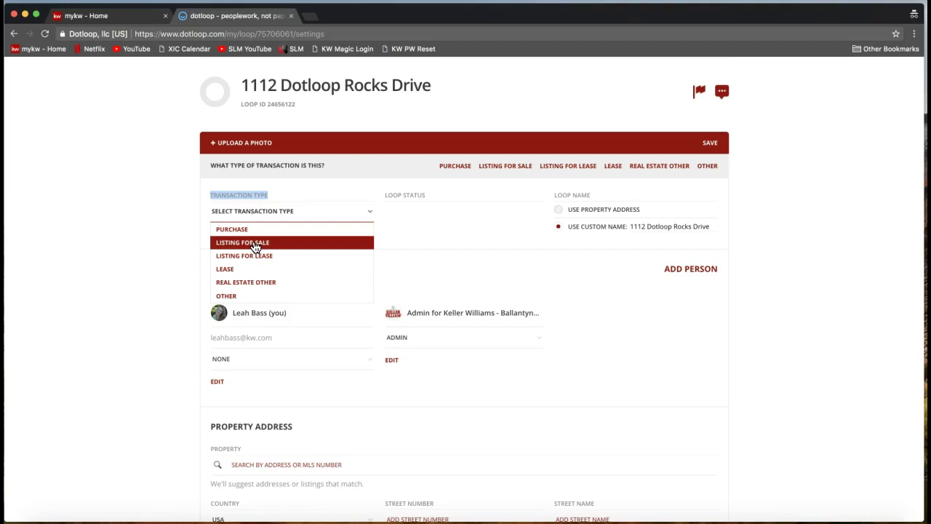
click(235, 196)
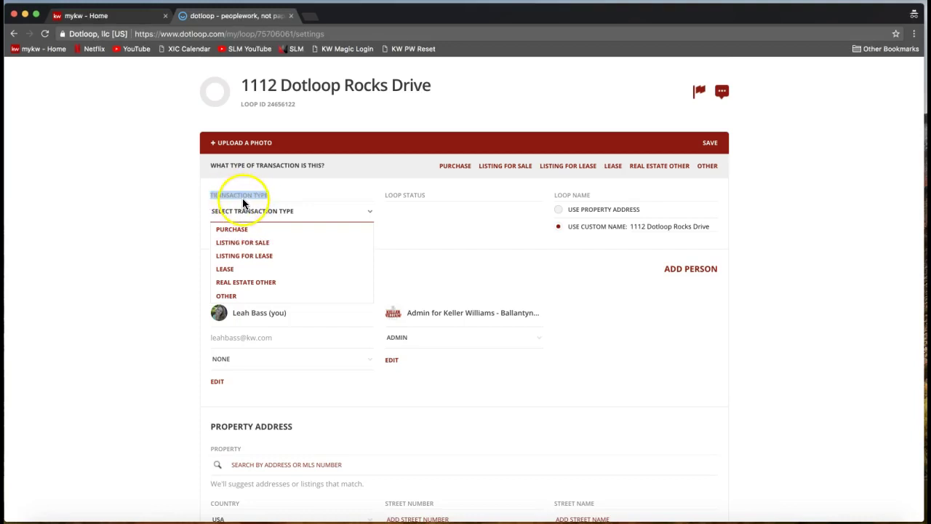
click(239, 245)
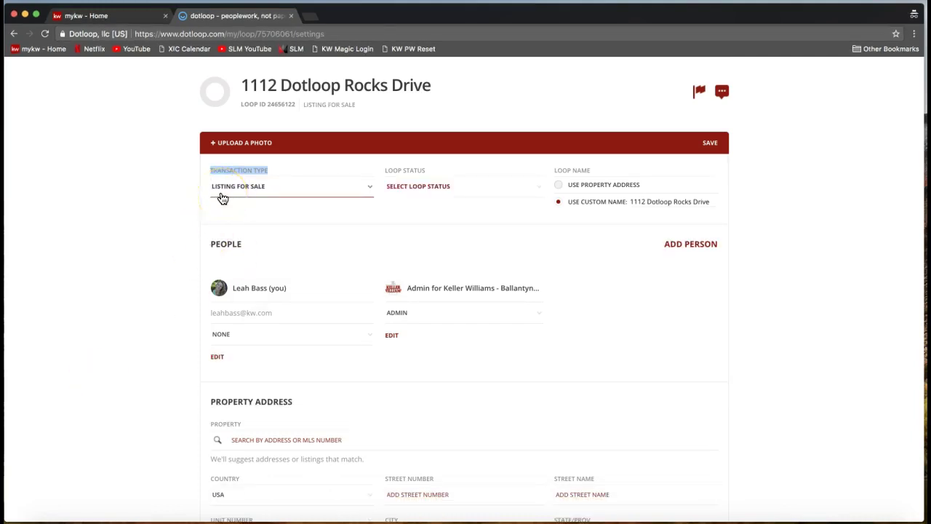
click(422, 181)
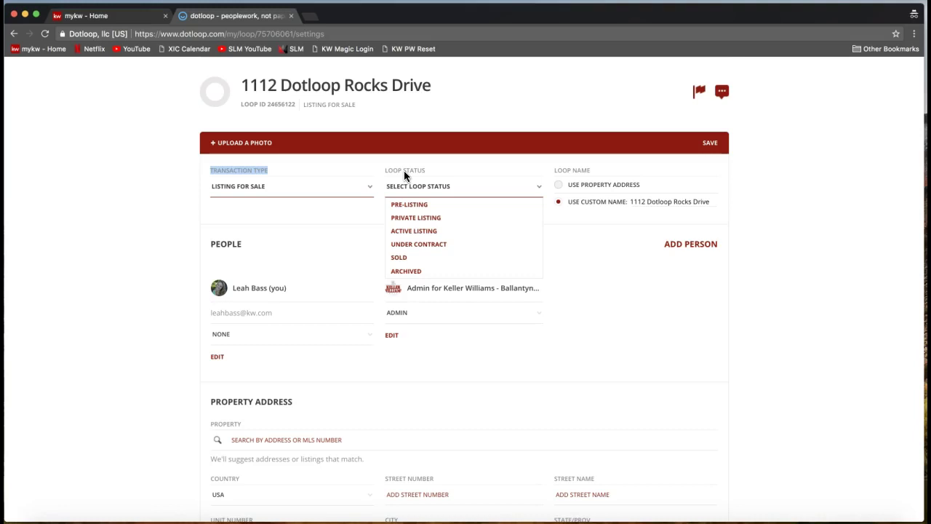
- Choose Active Listing as loop status and add ' - ' plus the seller's full name to the custom name
click(405, 186)
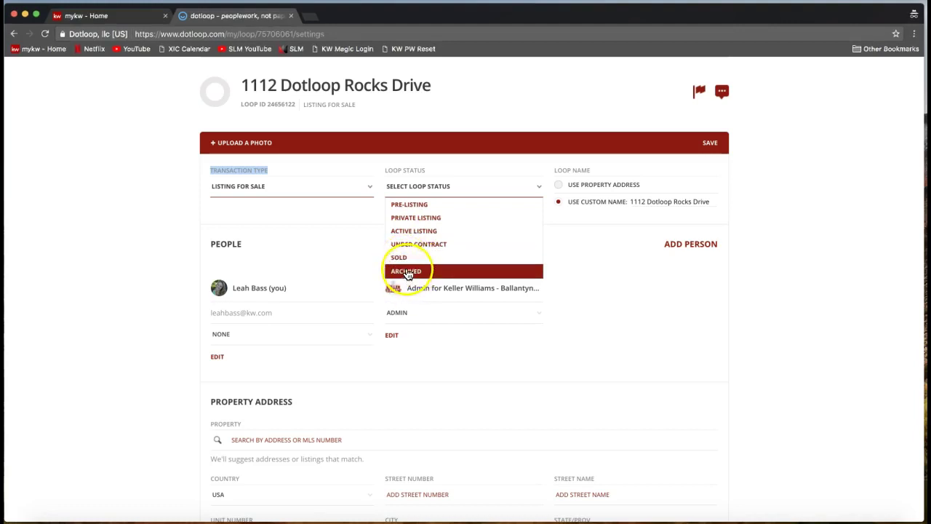
click(409, 232)
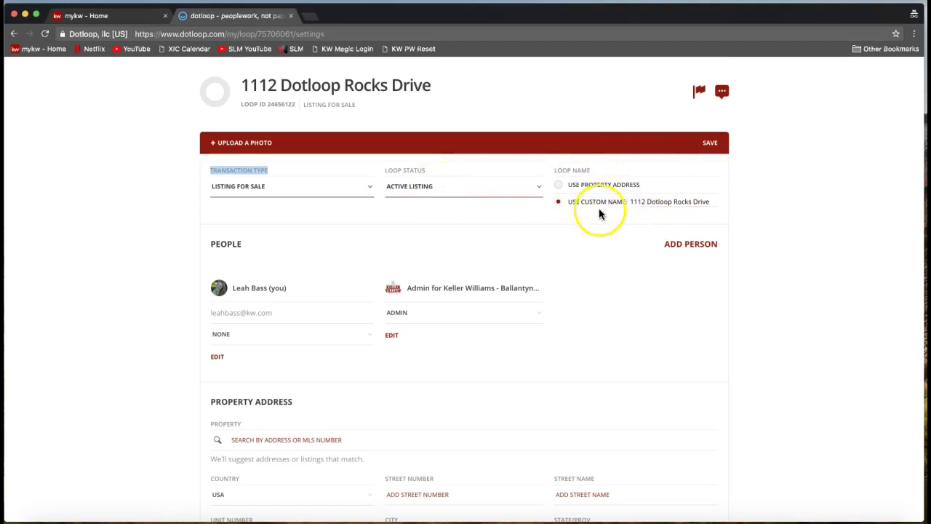
drag(631, 201, 722, 203)
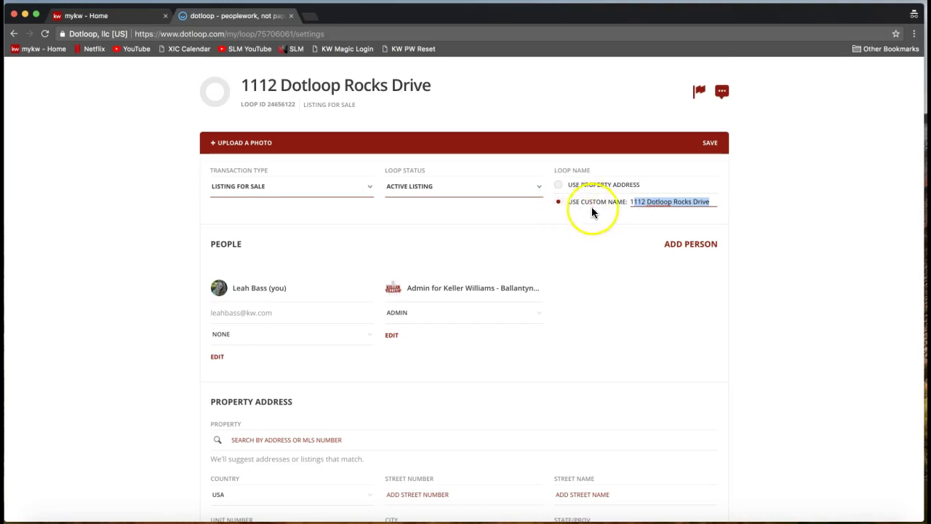
click(705, 204)
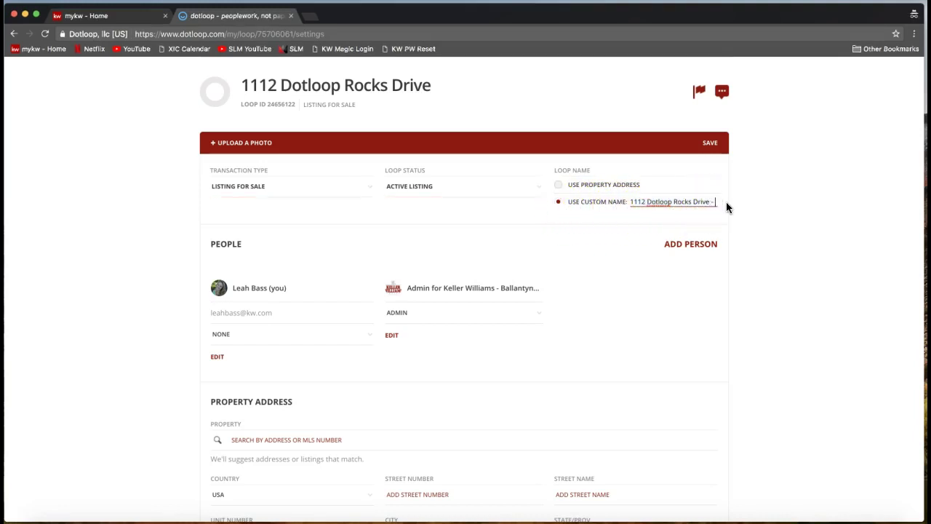
text(- Tony Stark)
triple_click(648, 208)
click(571, 250)
scroll(570, 247, down, 1)
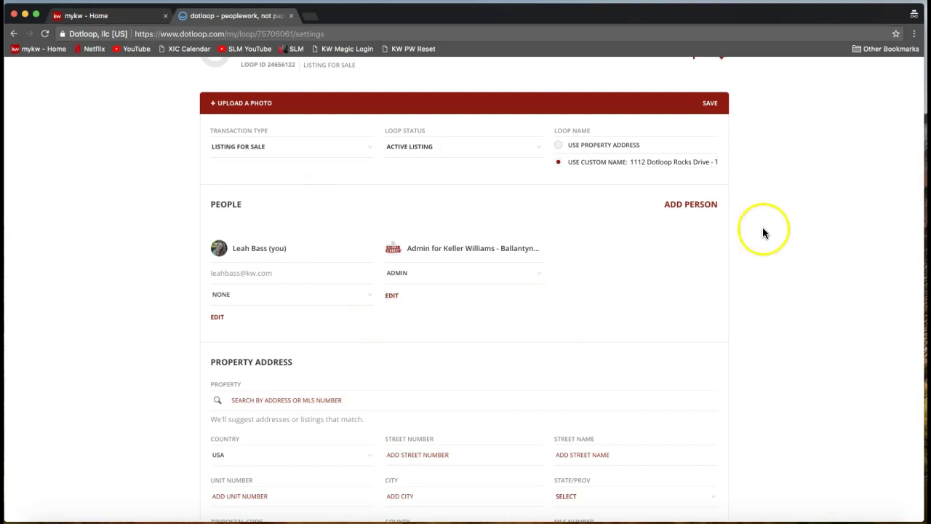
- Start a new person with the seller's full name and the suggested contact's e-mail
click(680, 211)
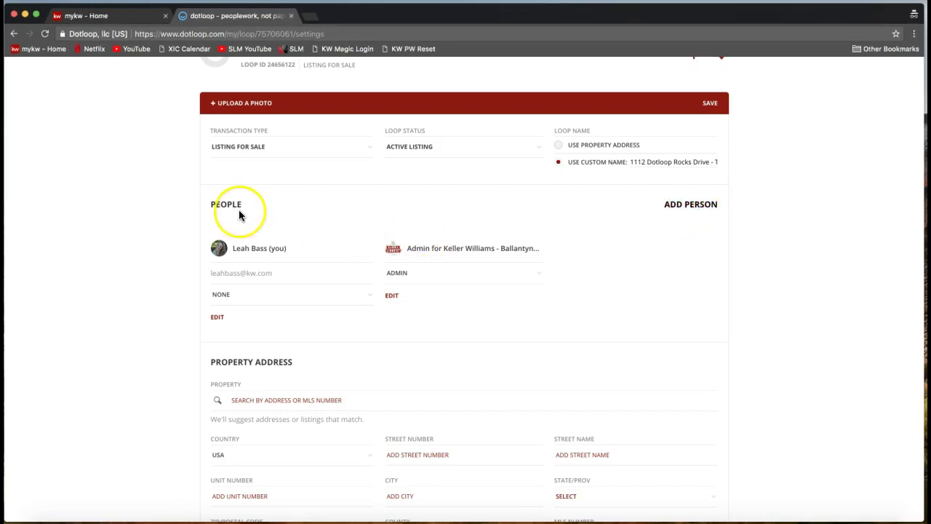
click(695, 206)
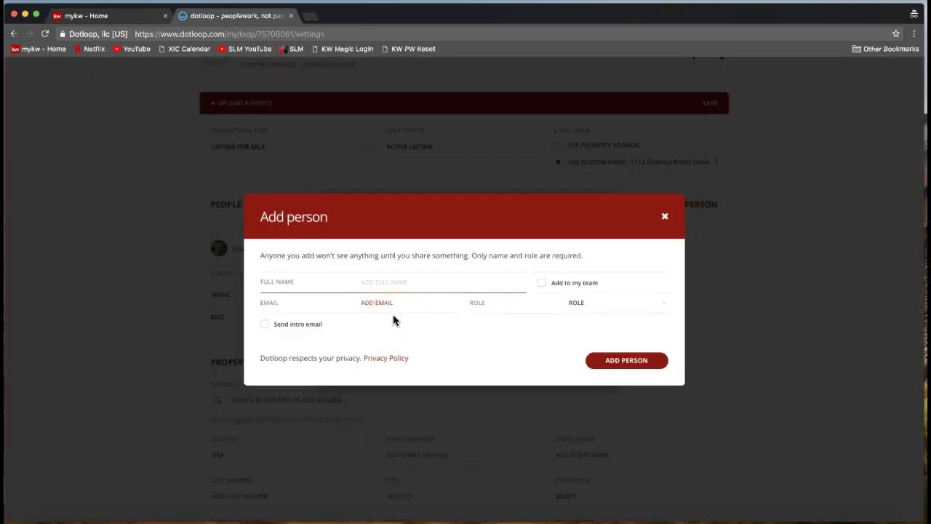
text(Tony Stark)
click(396, 320)
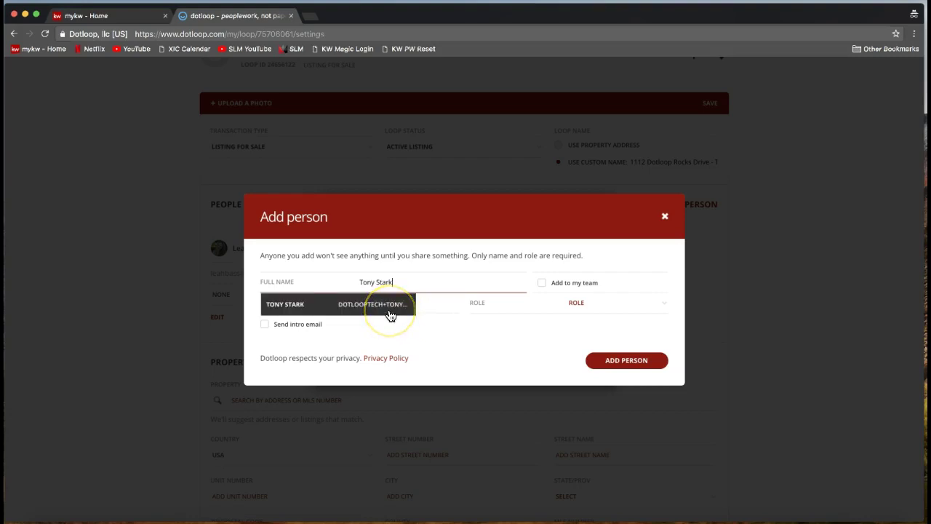
click(390, 312)
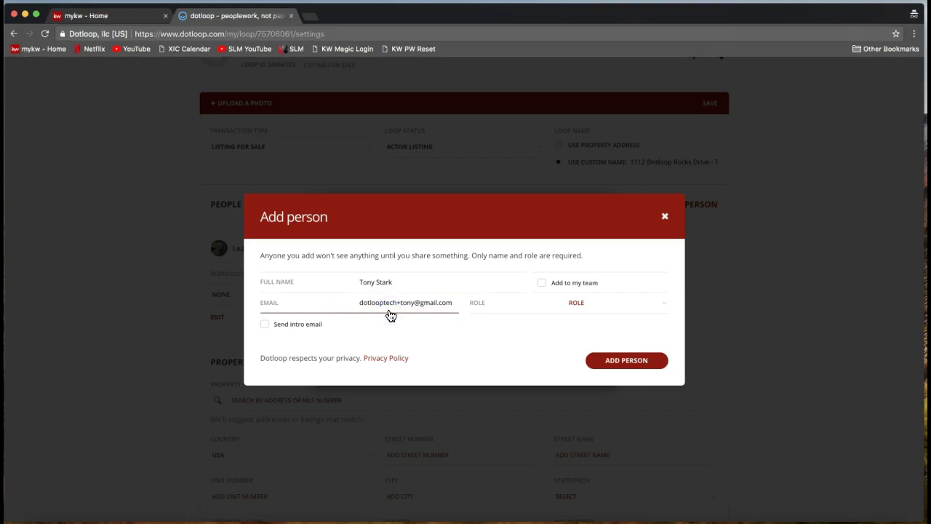
mouse_move(357, 283)
mouse_down()
mouse_move(408, 283)
mouse_move(361, 285)
mouse_up()
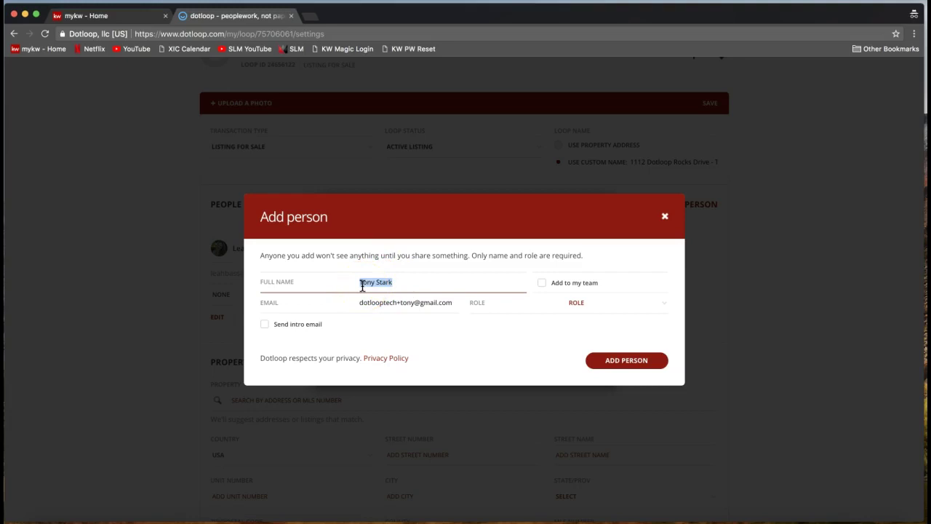
drag(378, 288, 593, 313)
click(386, 285)
click(389, 303)
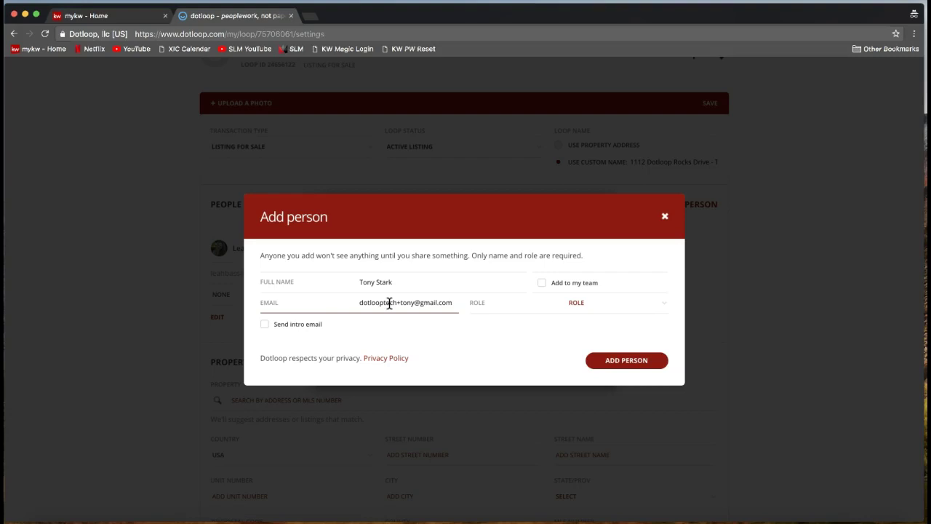
click(386, 304)
- Assign the new person the Seller role
click(484, 304)
click(594, 304)
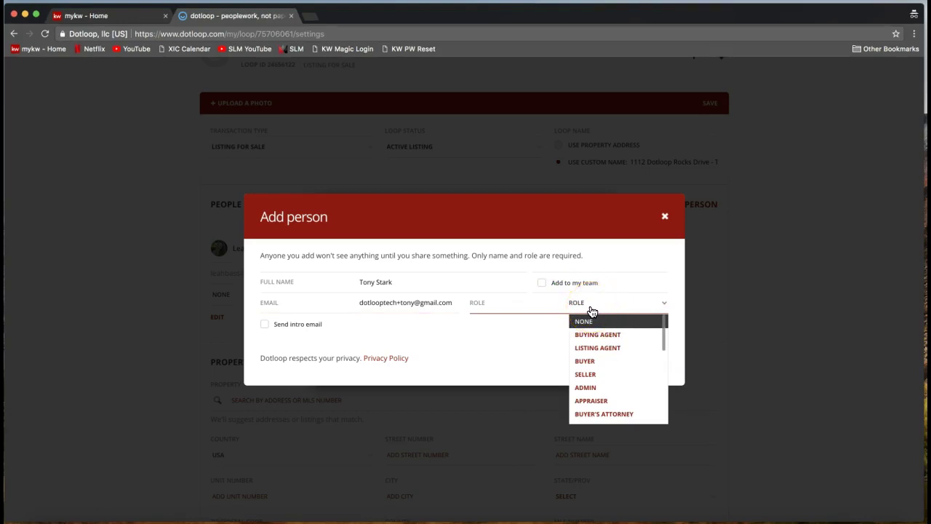
drag(592, 324, 589, 379)
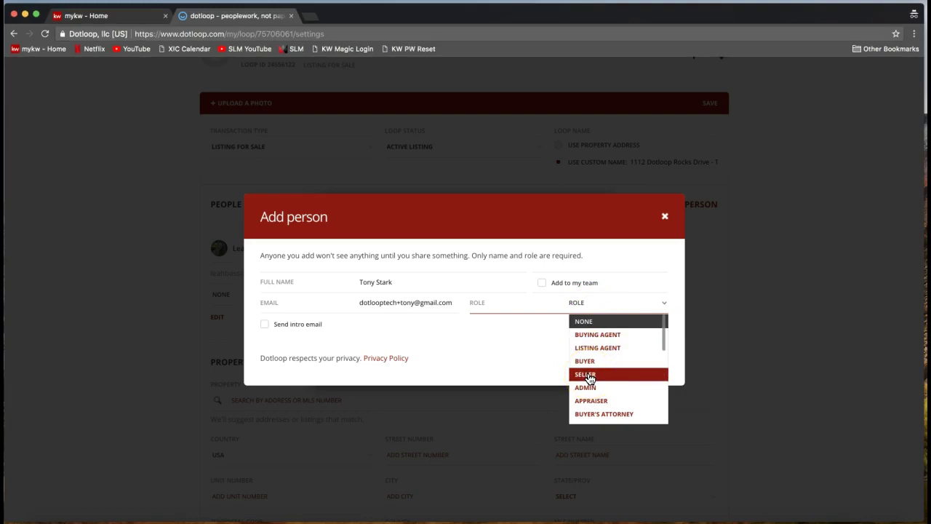
click(588, 375)
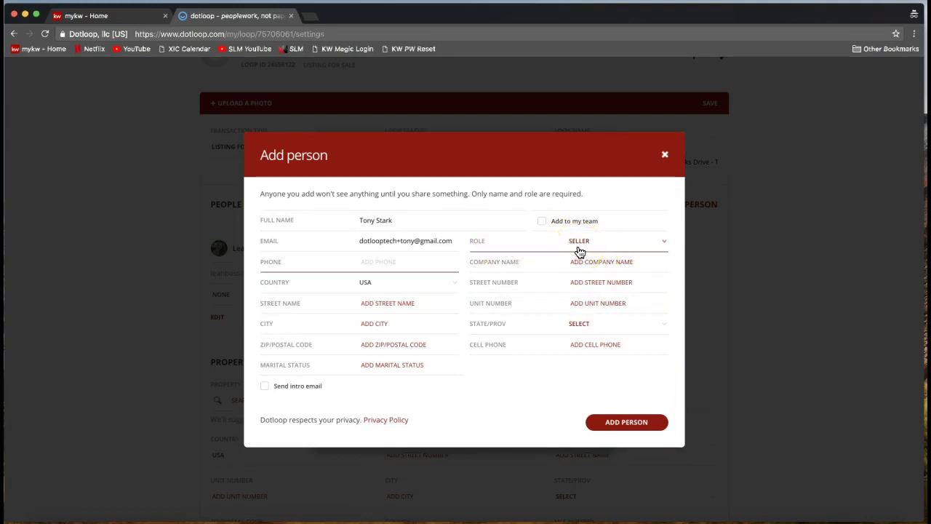
click(384, 218)
click(376, 242)
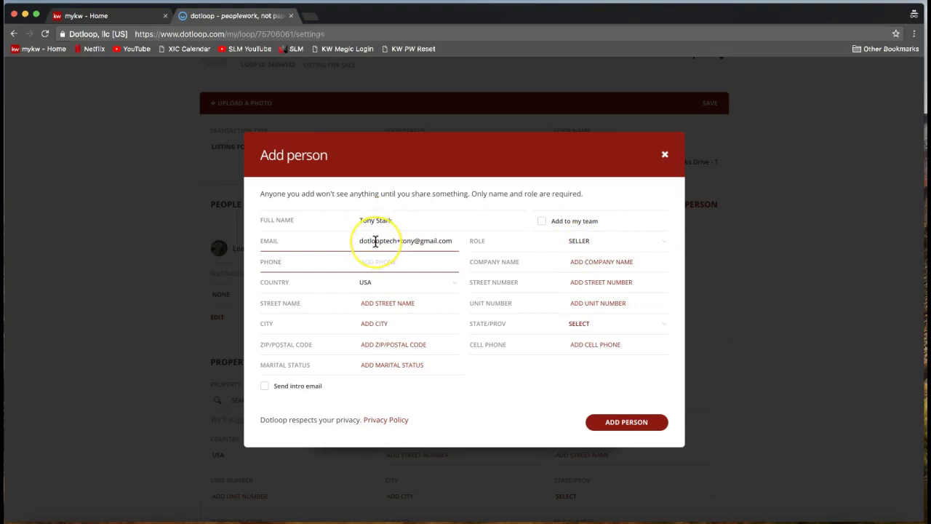
click(377, 241)
click(592, 240)
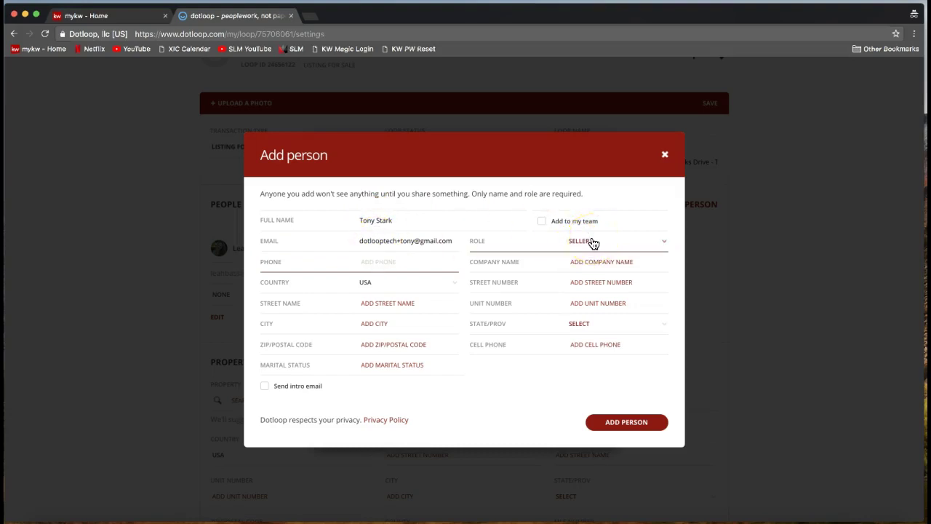
click(547, 231)
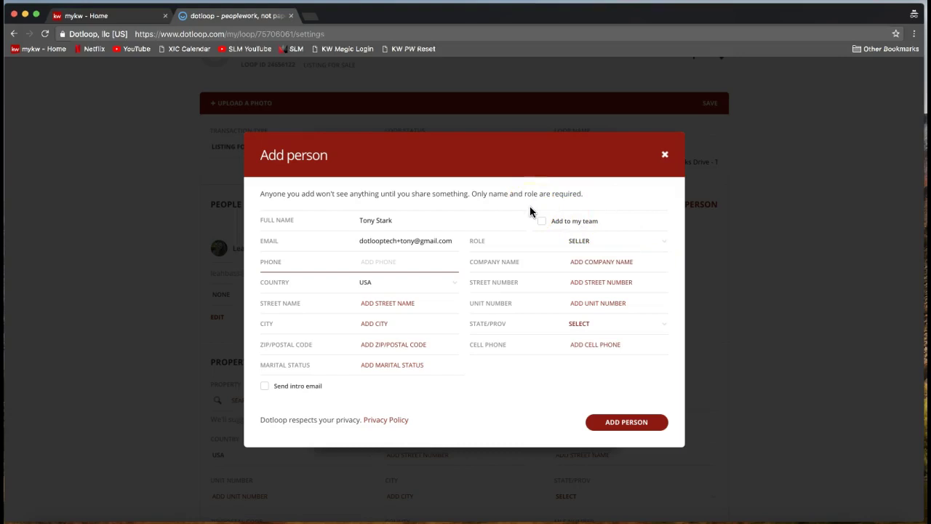
click(568, 232)
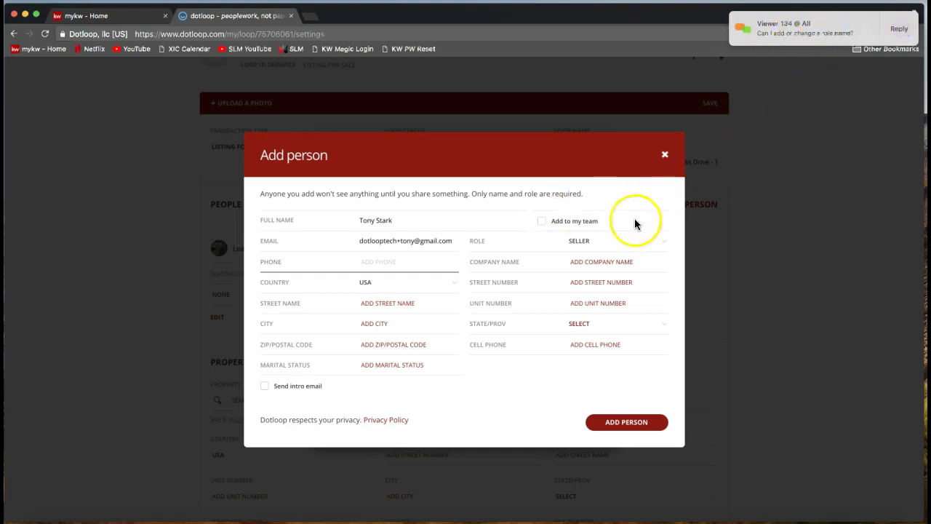
click(610, 240)
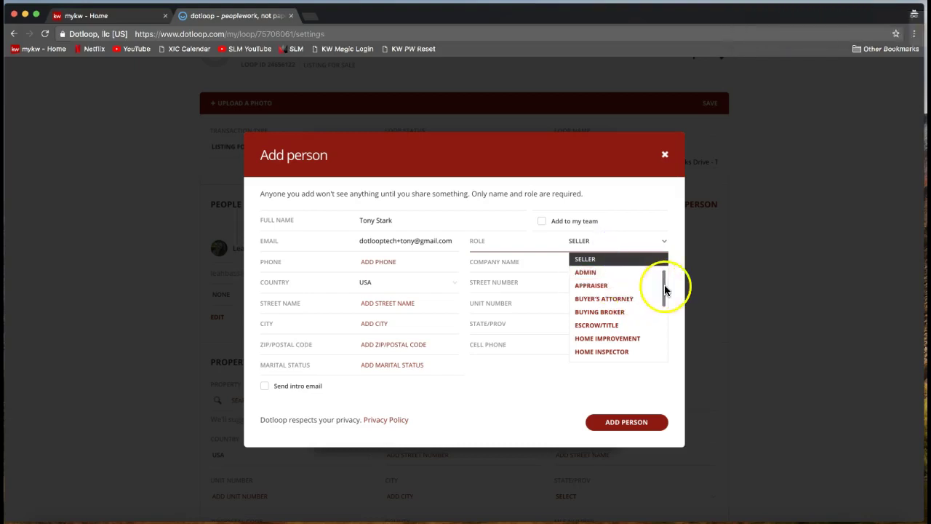
drag(663, 289, 664, 344)
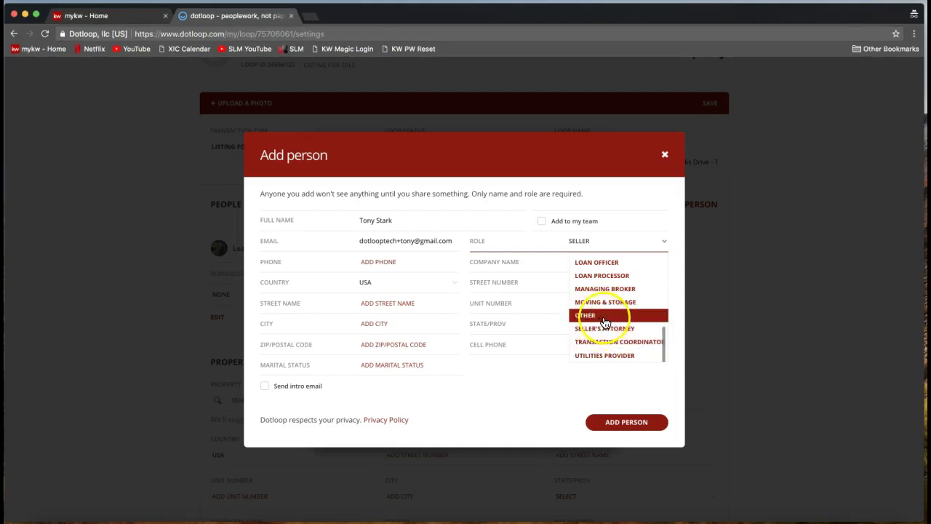
drag(667, 352, 658, 278)
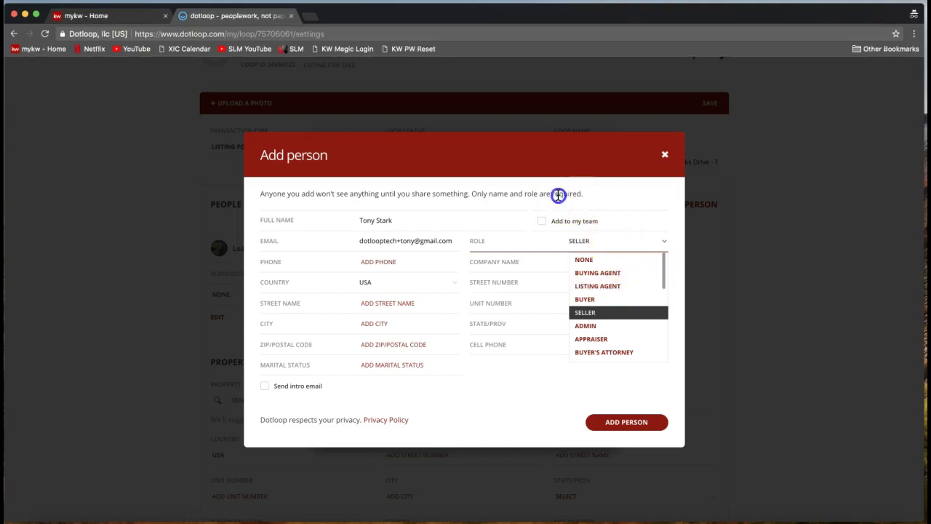
click(552, 231)
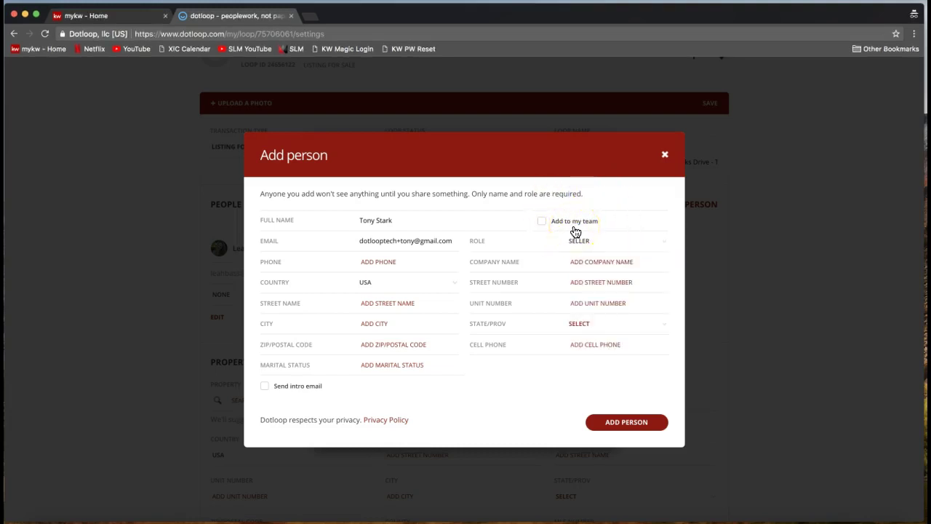
click(538, 224)
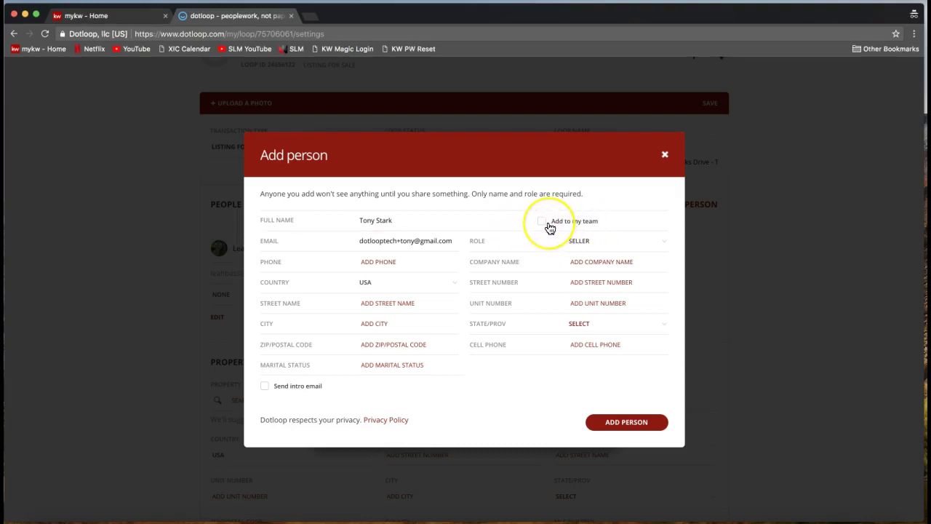
click(546, 227)
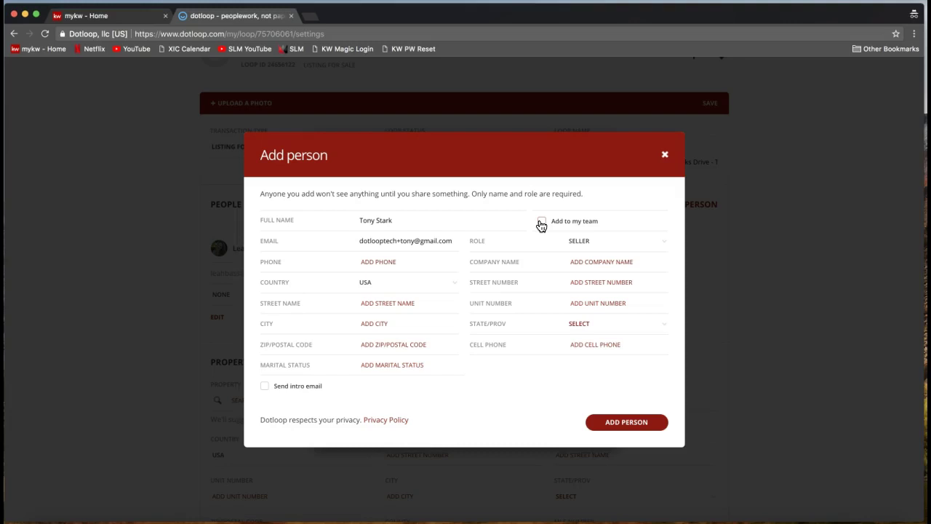
click(541, 225)
- Confirm the Add person dialog so the contact joins the loop as Seller
click(618, 430)
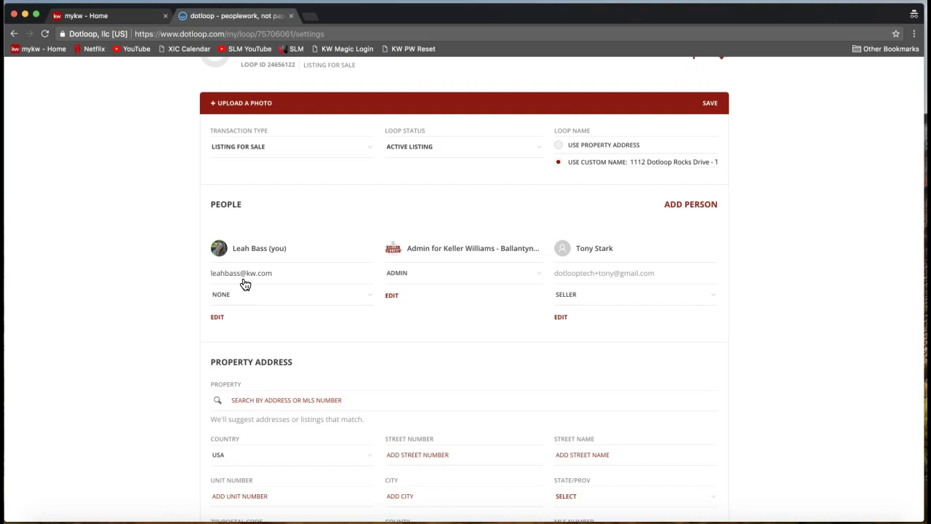
- Change your own role on the loop from None to Listing Agent
click(244, 282)
click(276, 258)
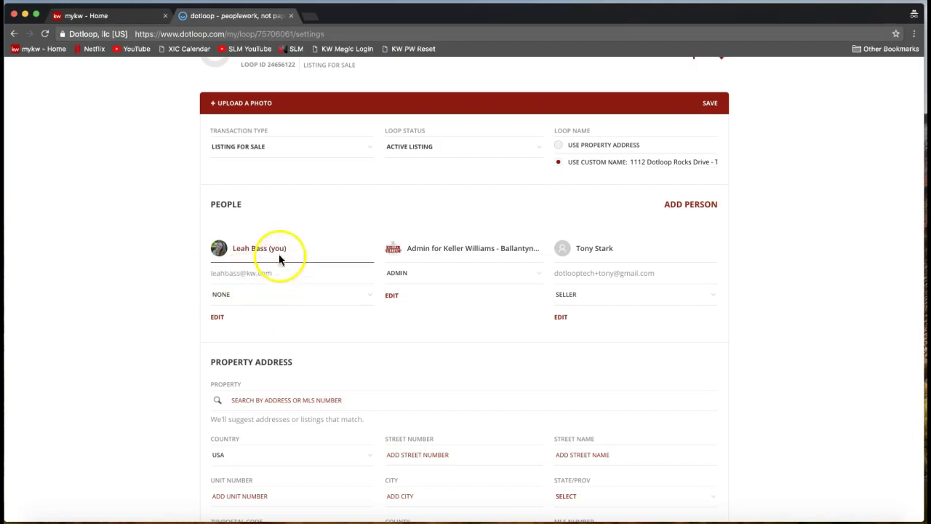
click(256, 277)
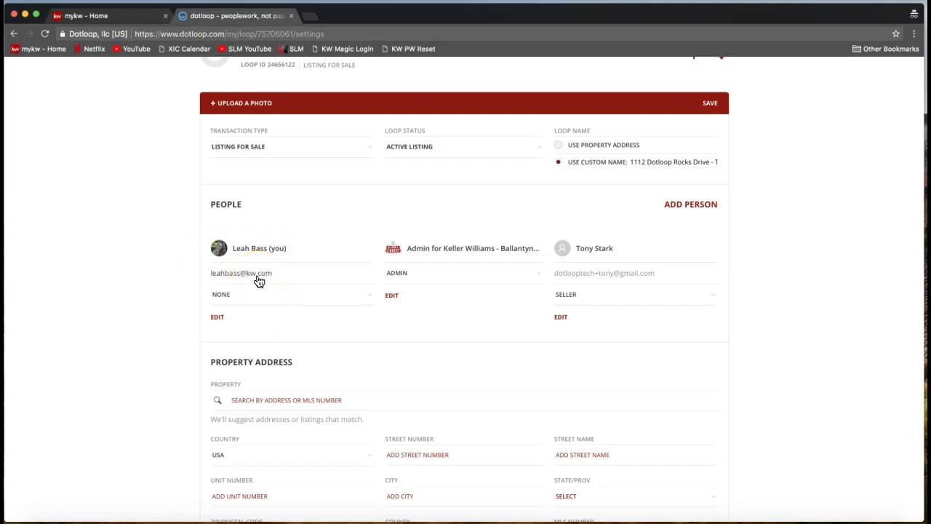
click(235, 297)
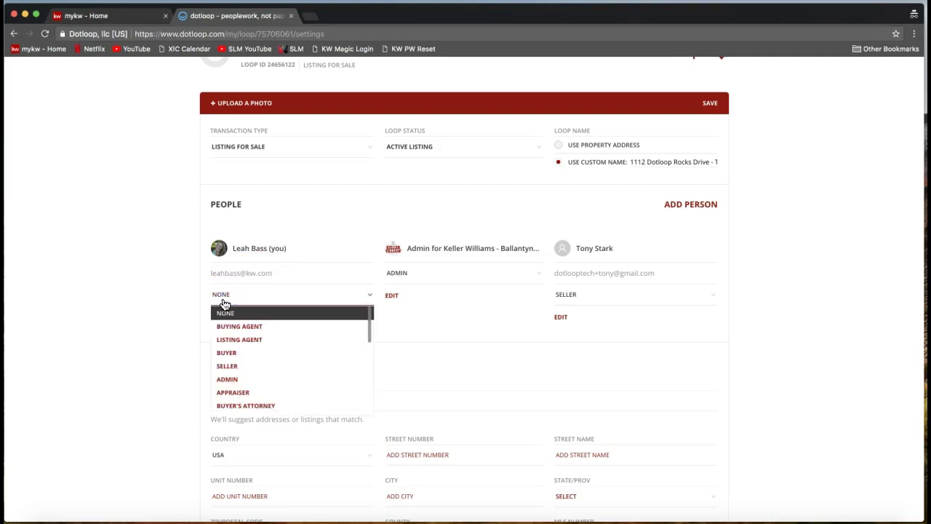
click(223, 298)
click(237, 340)
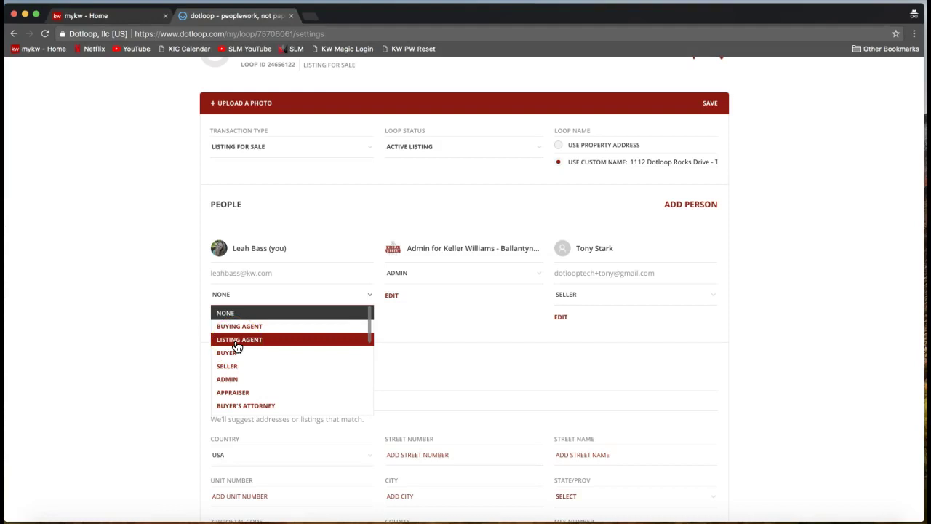
click(237, 345)
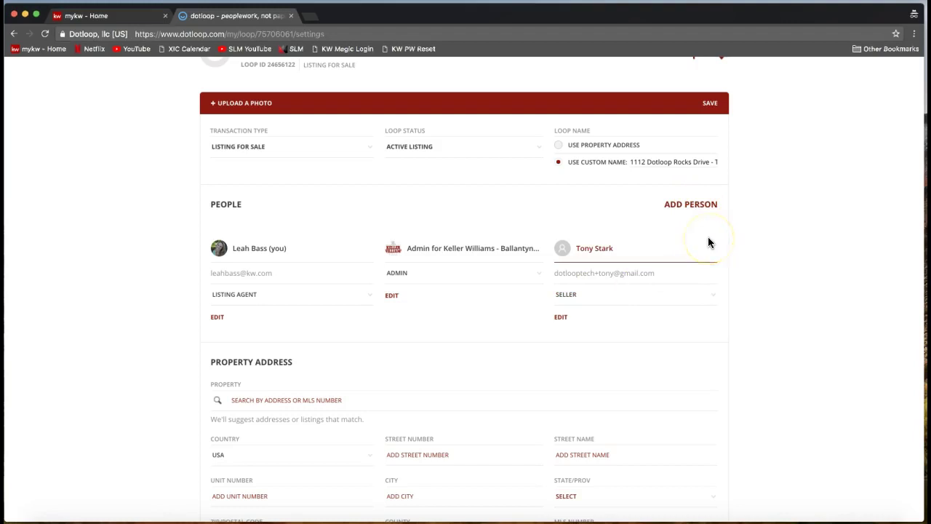
click(681, 247)
click(607, 256)
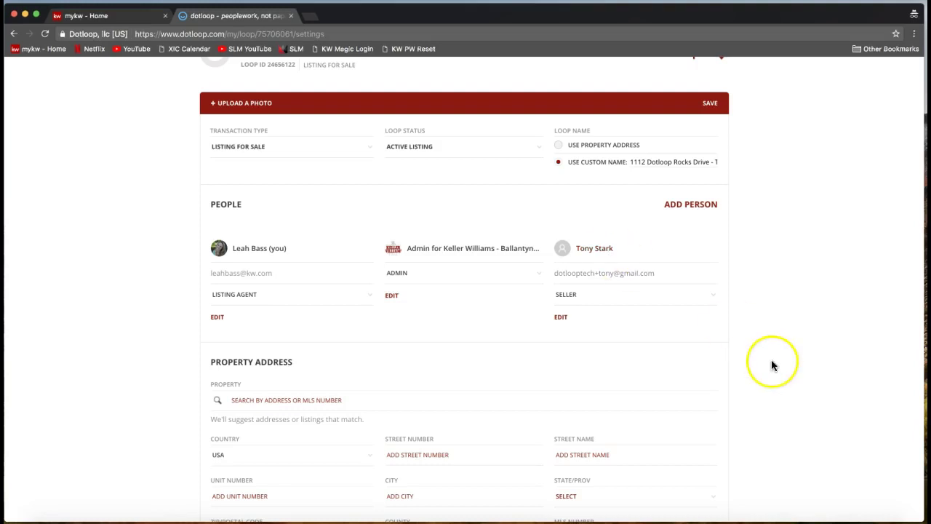
- Enter street number 1112 and street name 'Dotloop Rocks Drive' in the property address
scroll(776, 331, down, 3)
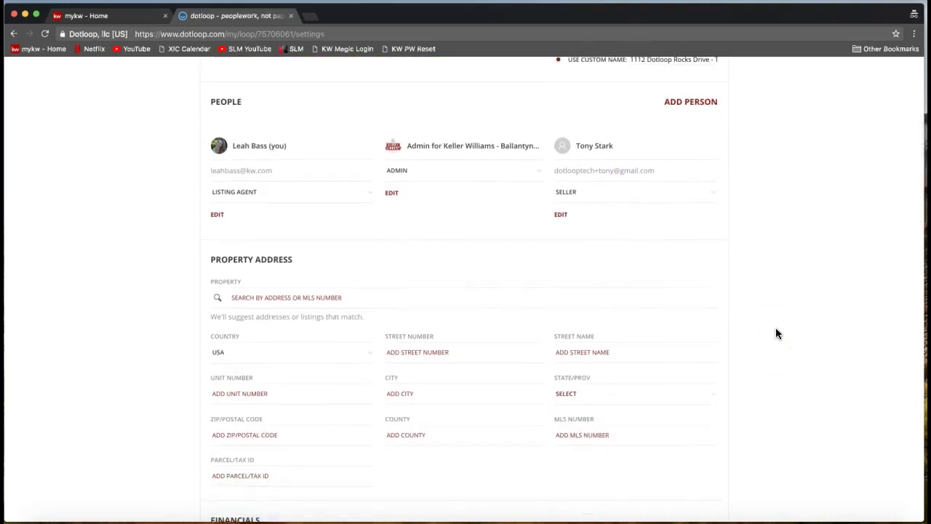
scroll(777, 333, down, 1)
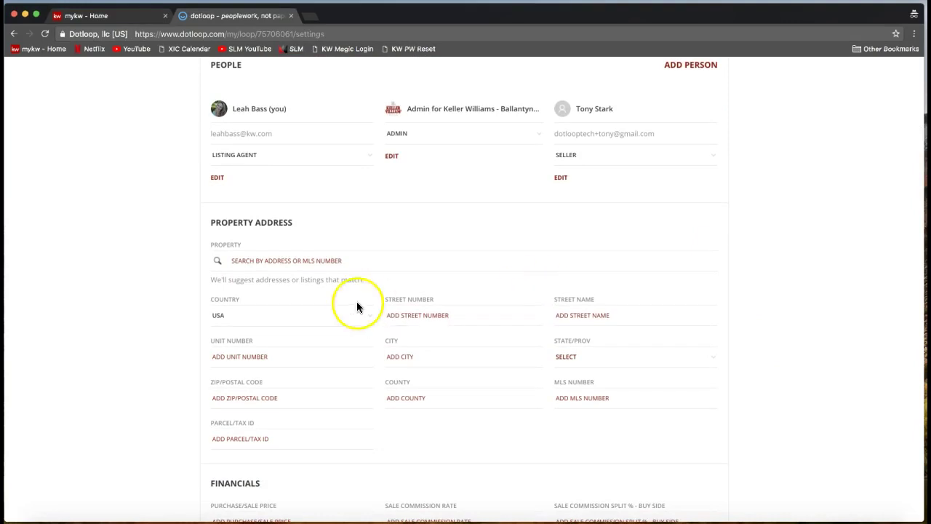
drag(209, 222, 309, 225)
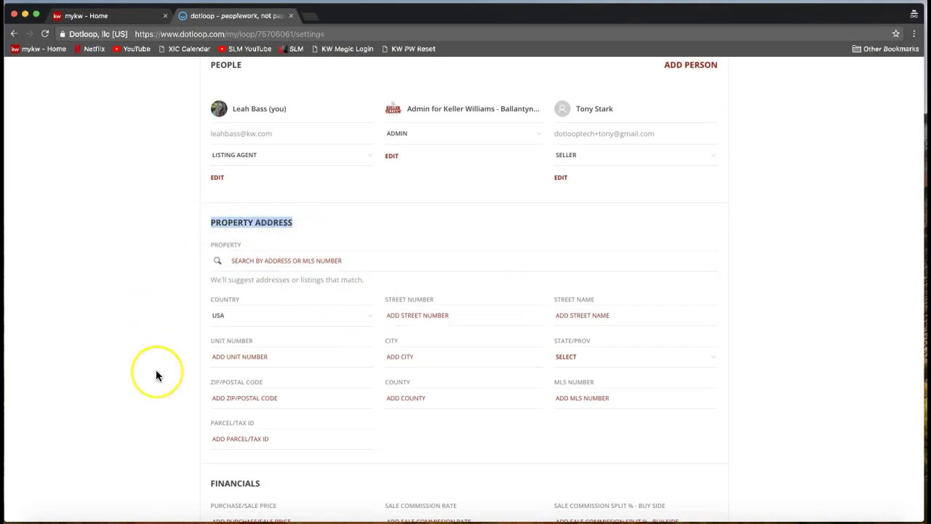
scroll(156, 369, down, 2)
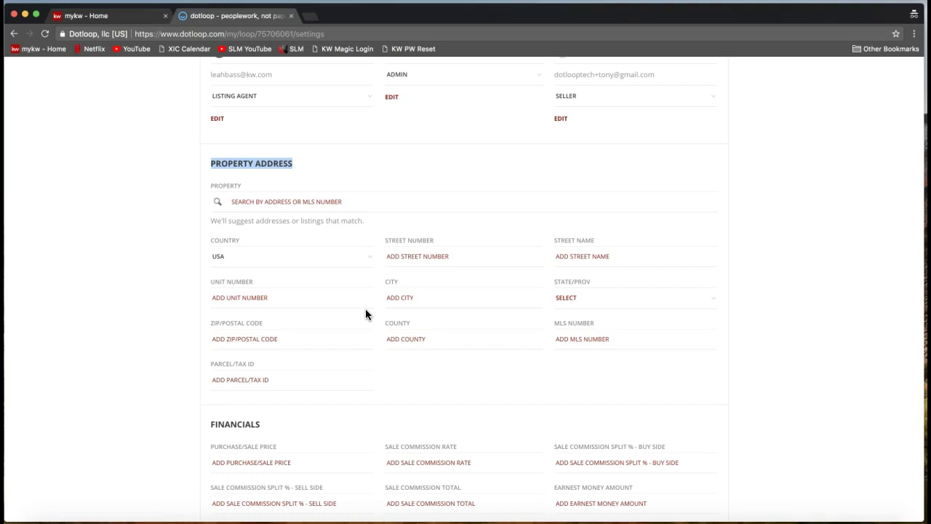
click(411, 254)
click(411, 254)
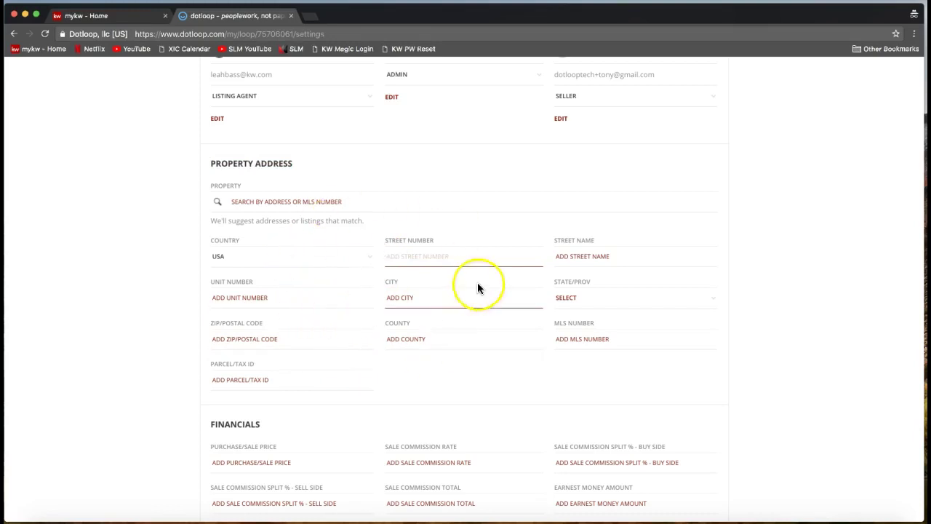
text(1112)
key(Tab)
text(Dotloop )
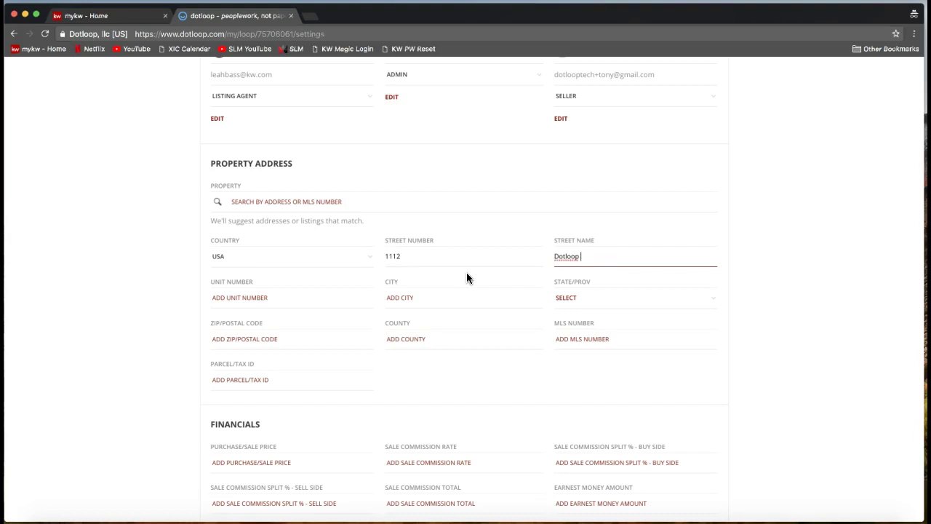
text(Rocks Drive)
click(396, 253)
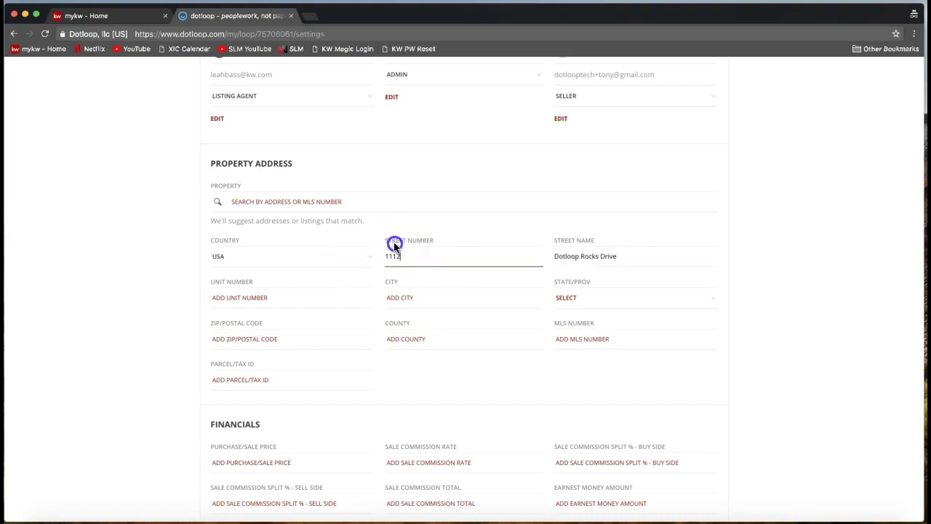
click(255, 299)
- Fill in city Charlotte, state NC, ZIP 28277 and county Mecklenburg
click(428, 295)
text(Charlotte)
click(617, 297)
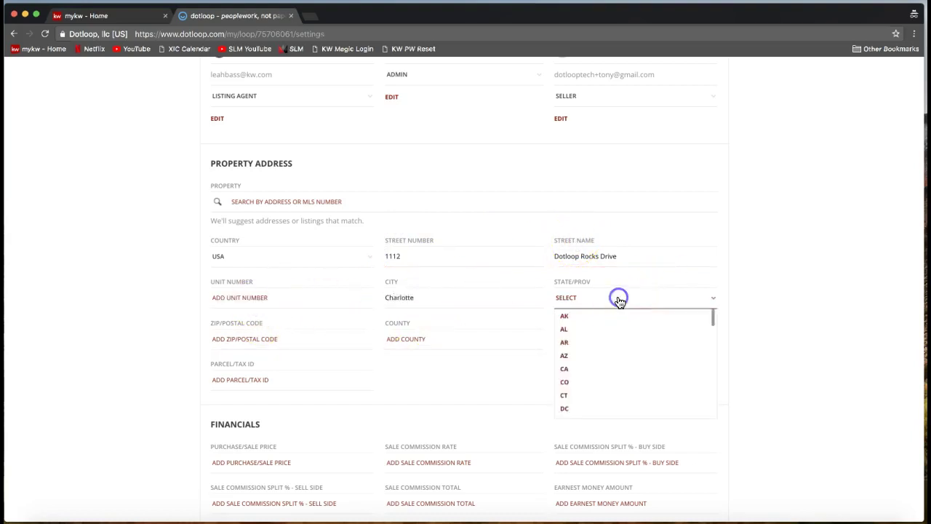
key(n)
key(Return)
click(301, 339)
text(28277)
key(Tab)
text(Mecklenburg)
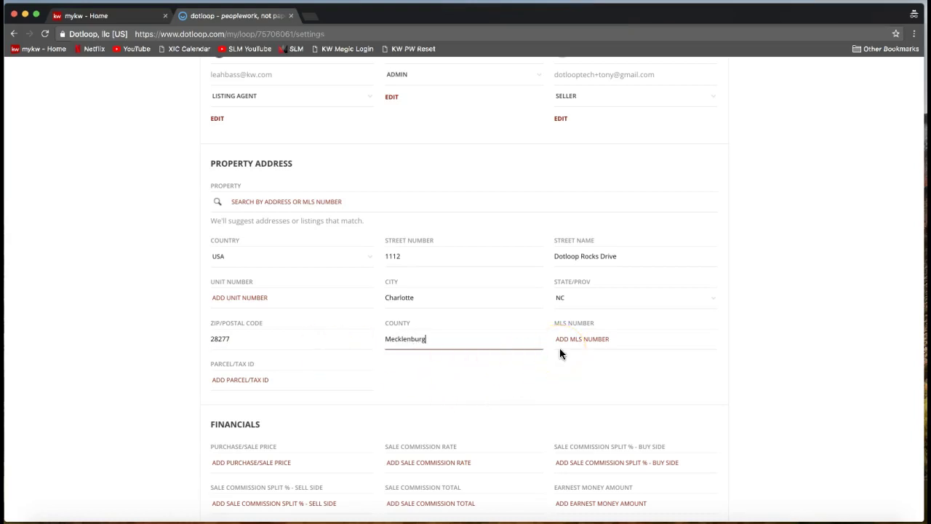
click(722, 372)
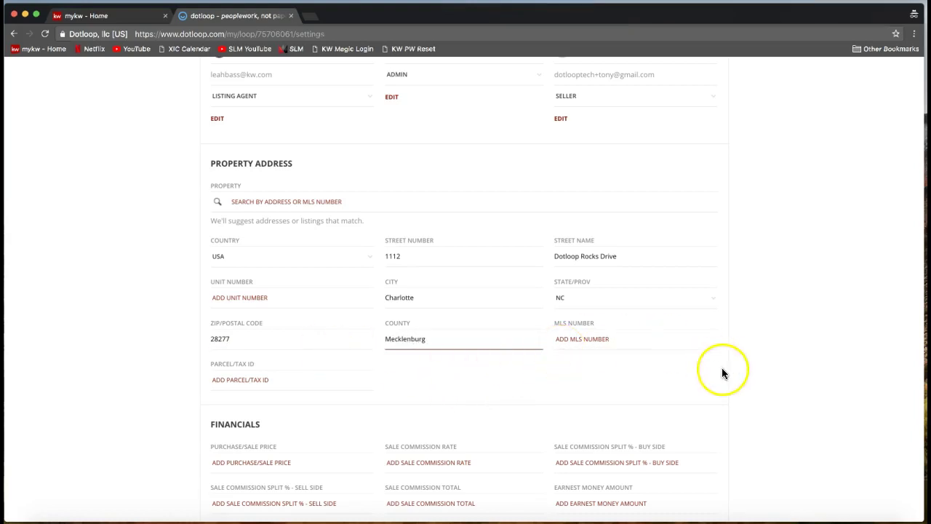
click(779, 343)
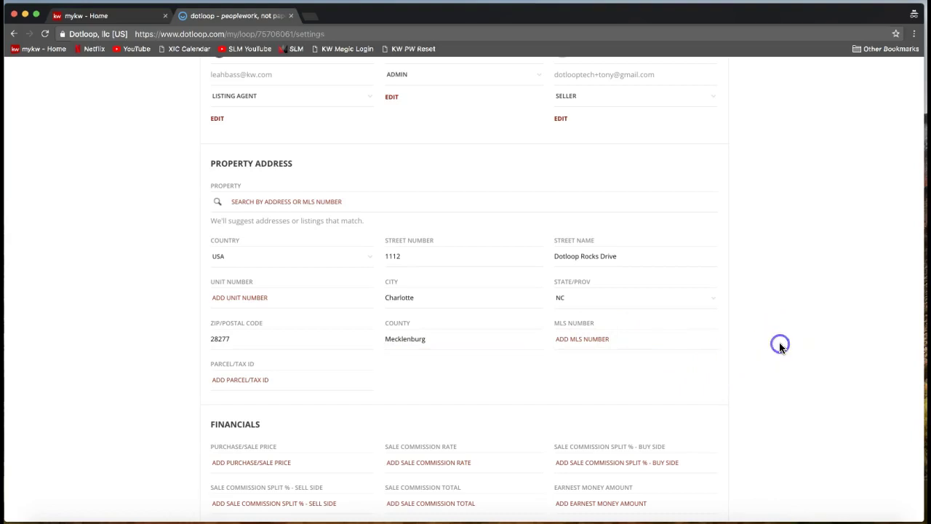
scroll(779, 343, down, 1)
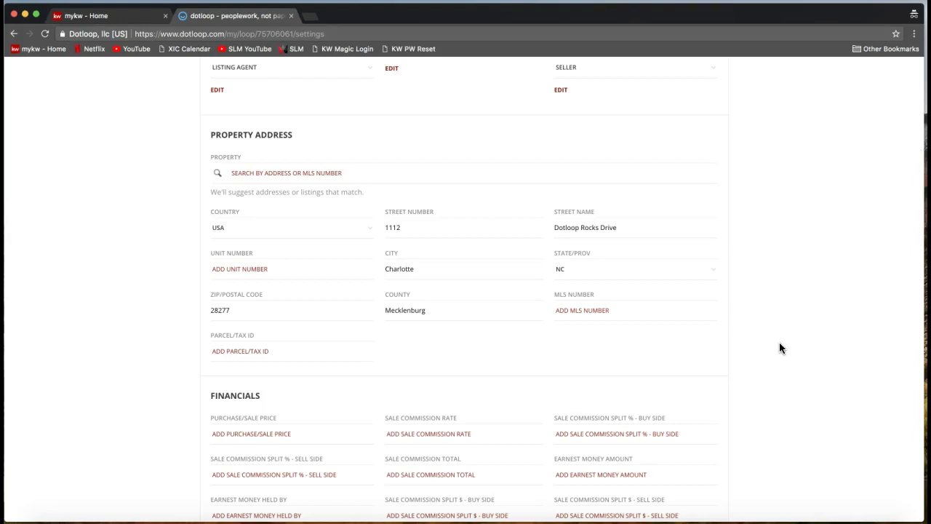
scroll(779, 347, down, 3)
click(261, 353)
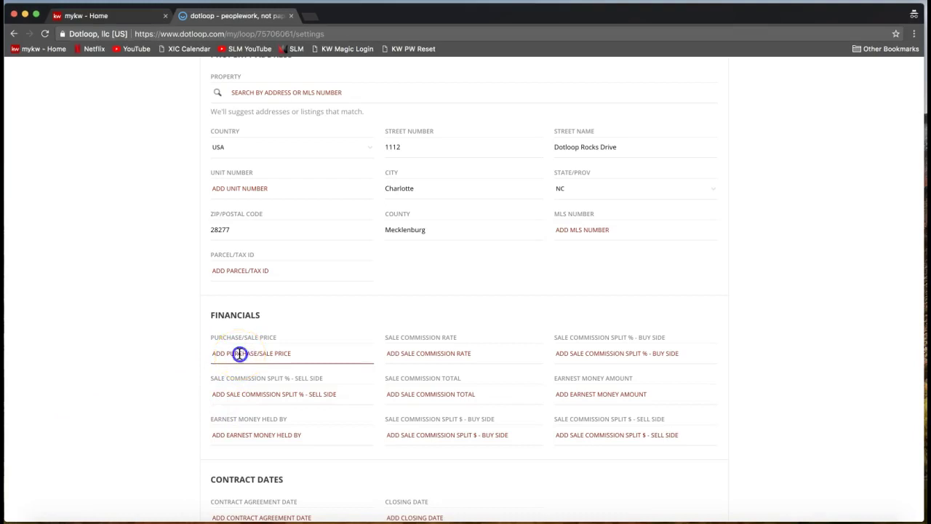
click(223, 353)
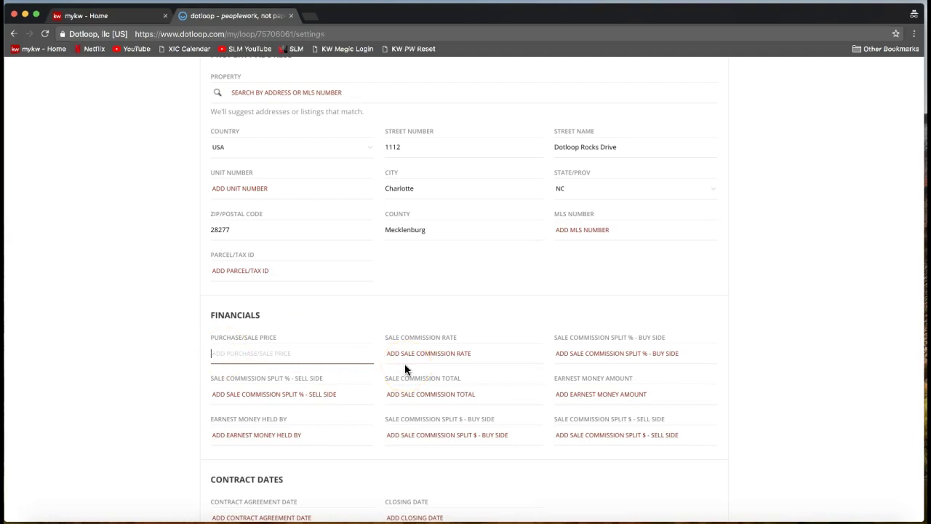
scroll(505, 353, down, 2)
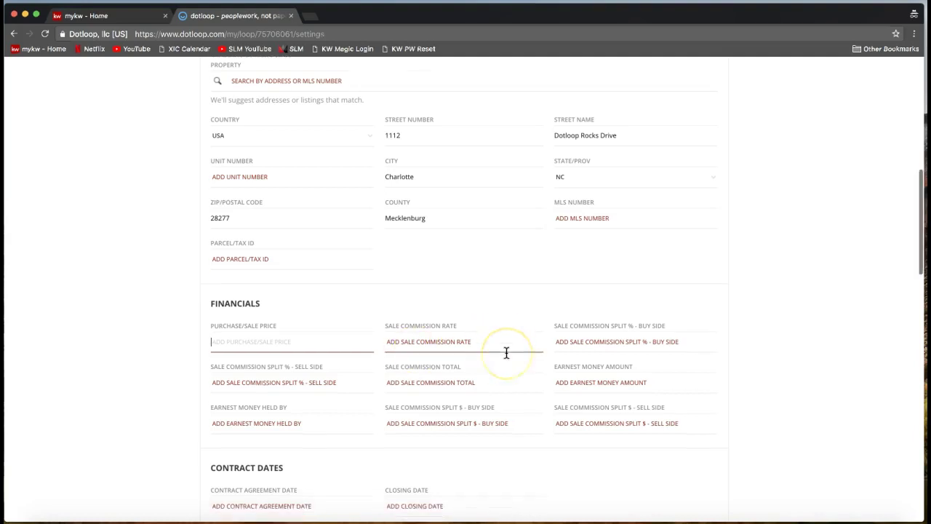
scroll(371, 301, down, 3)
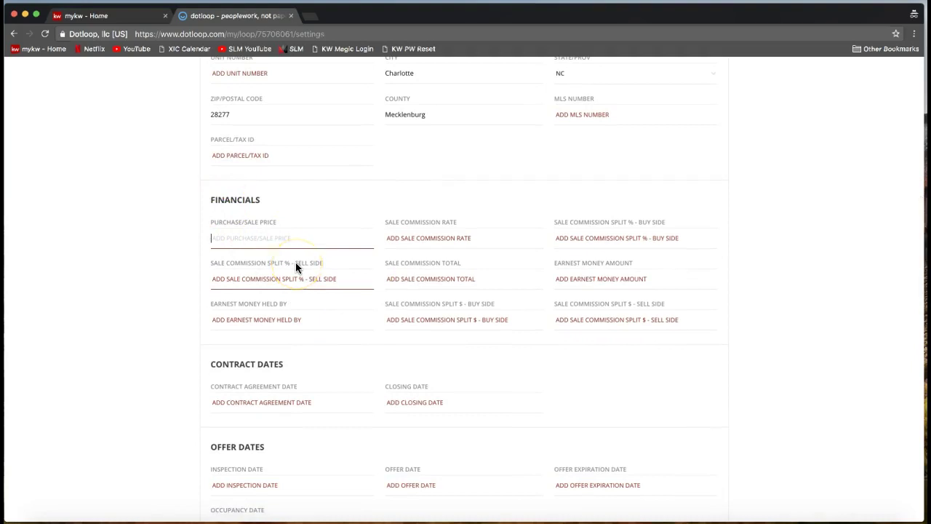
scroll(295, 263, down, 1)
scroll(295, 267, down, 1)
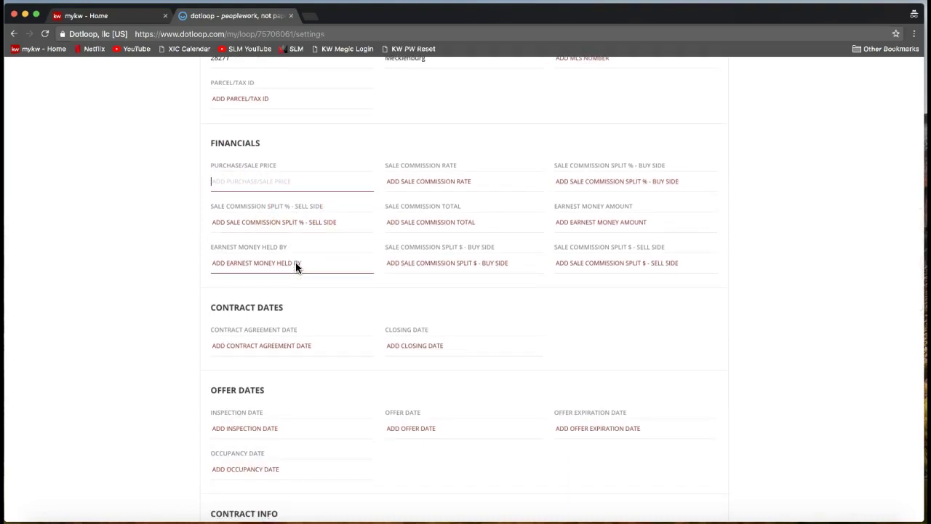
scroll(295, 266, down, 3)
scroll(296, 266, up, 2)
double_click(229, 102)
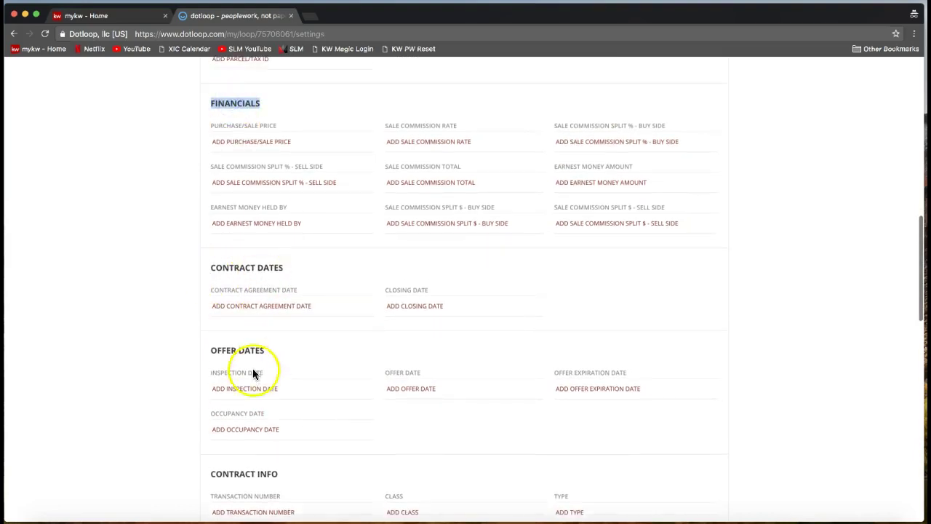
scroll(240, 358, down, 2)
scroll(251, 356, down, 9)
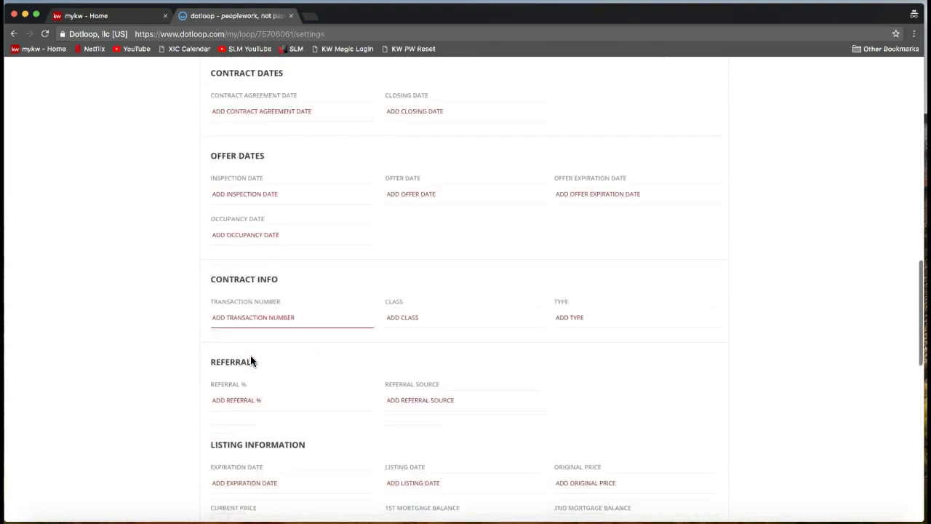
scroll(251, 360, down, 10)
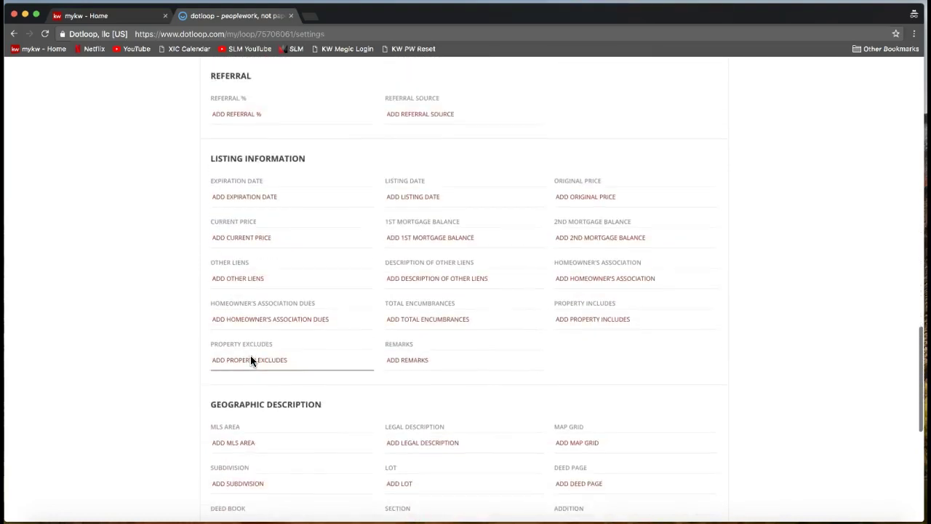
scroll(250, 357, down, 5)
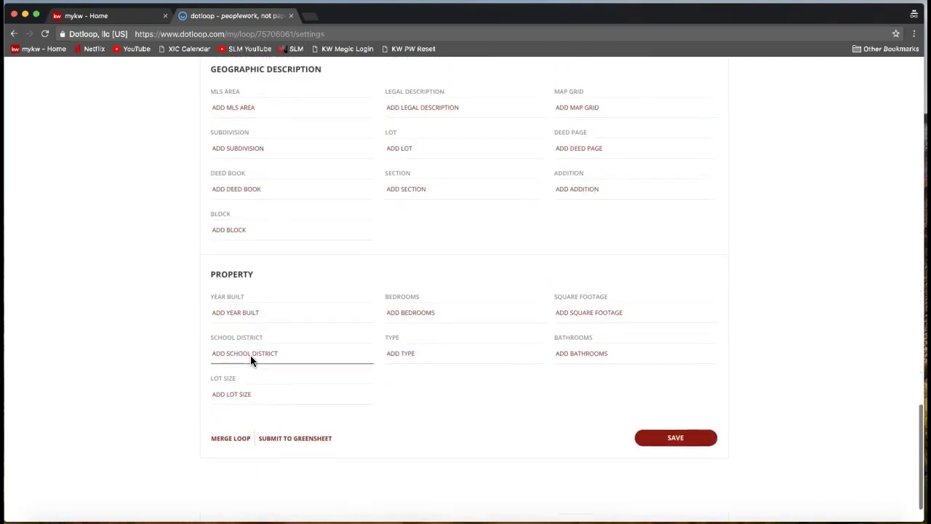
scroll(250, 357, up, 20)
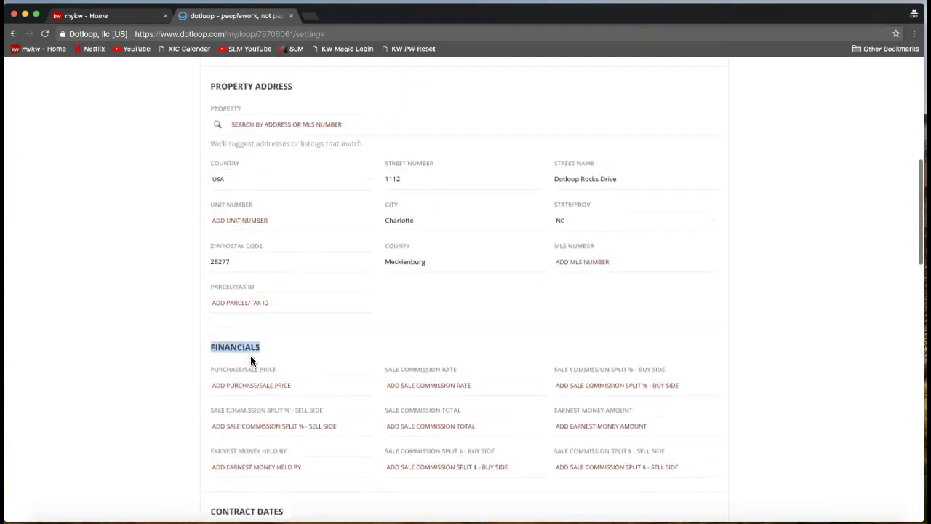
scroll(250, 358, up, 3)
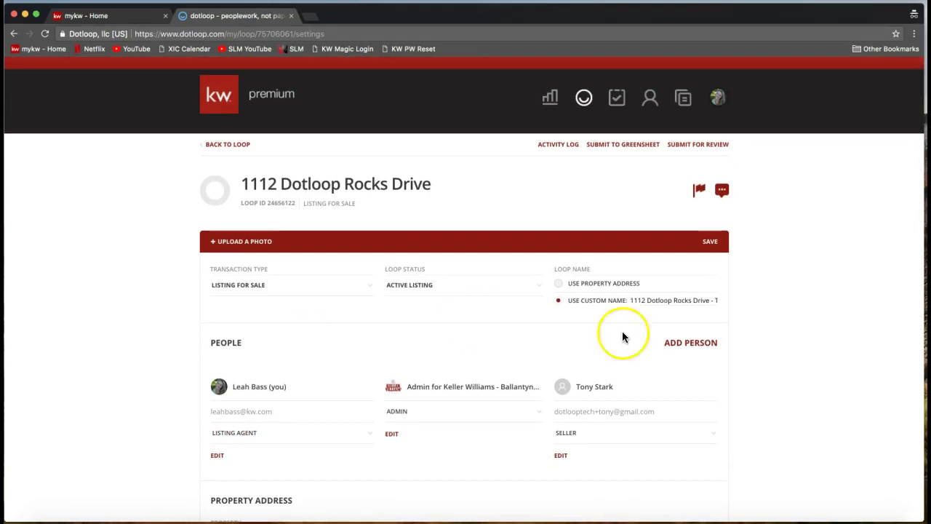
- Save the loop settings so the title reads '1112 Dotloop Rocks Drive' plus the seller's name
click(715, 250)
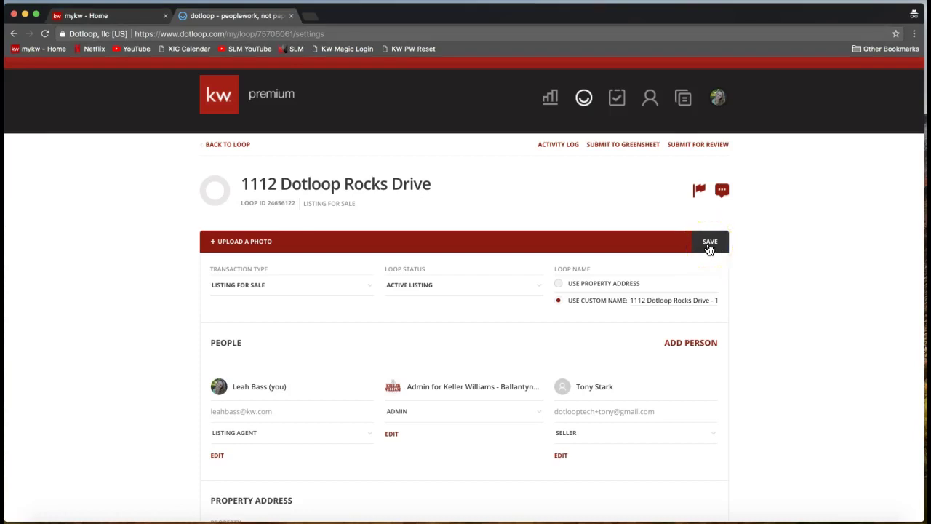
click(709, 246)
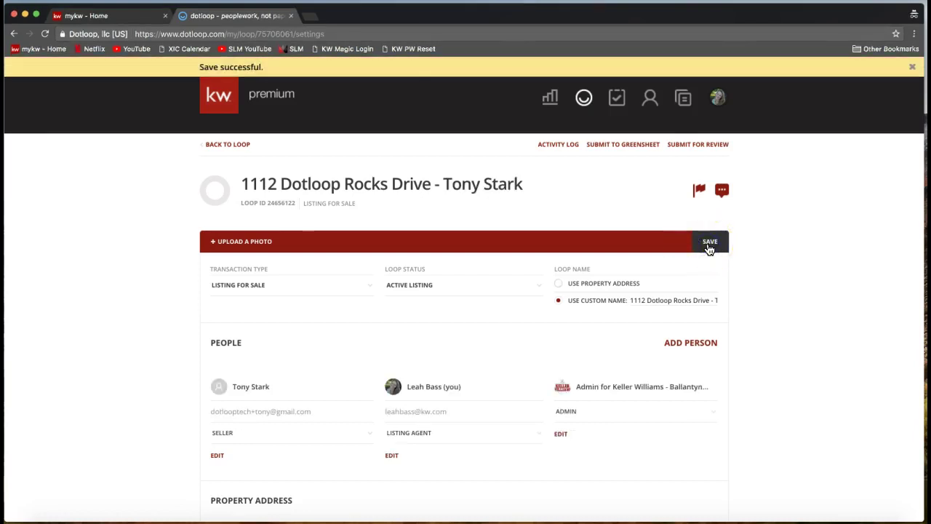
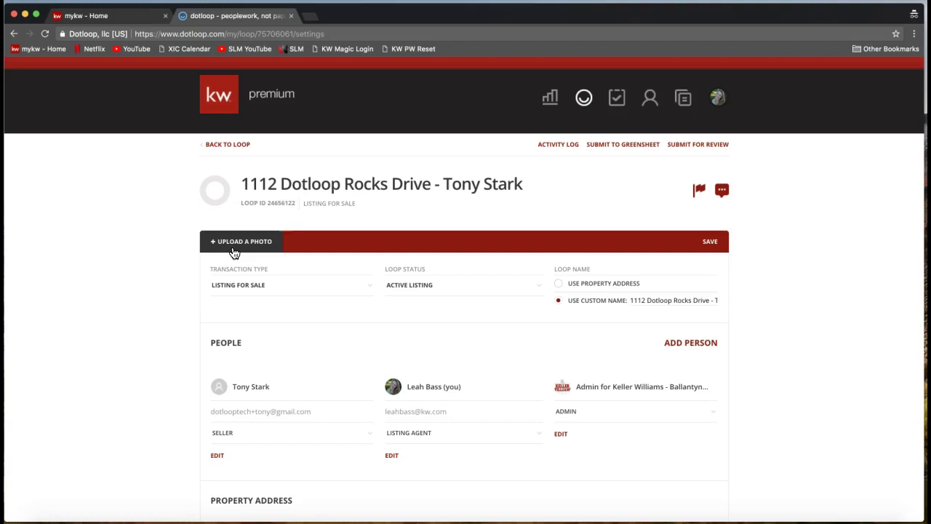
- Upload Home.jpg from the Desktop as the loop's cover photo
click(236, 251)
click(227, 247)
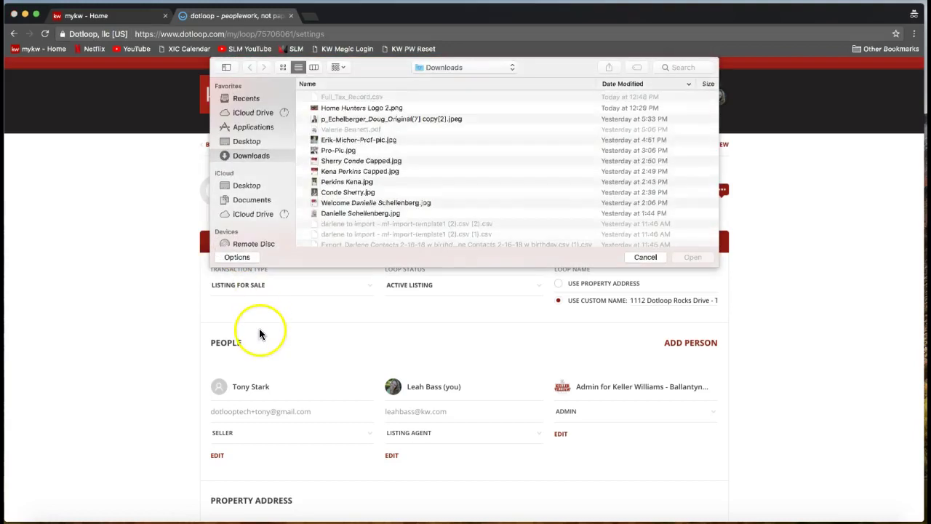
click(246, 141)
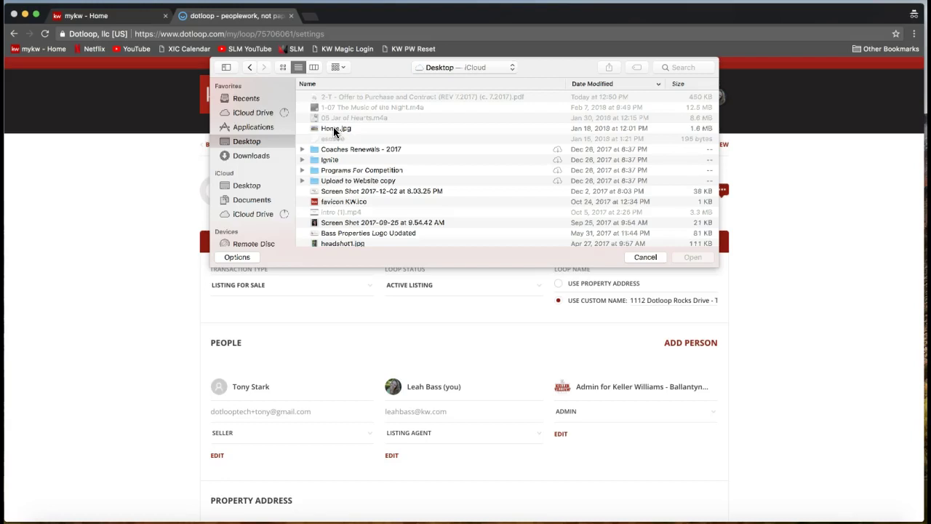
double_click(333, 127)
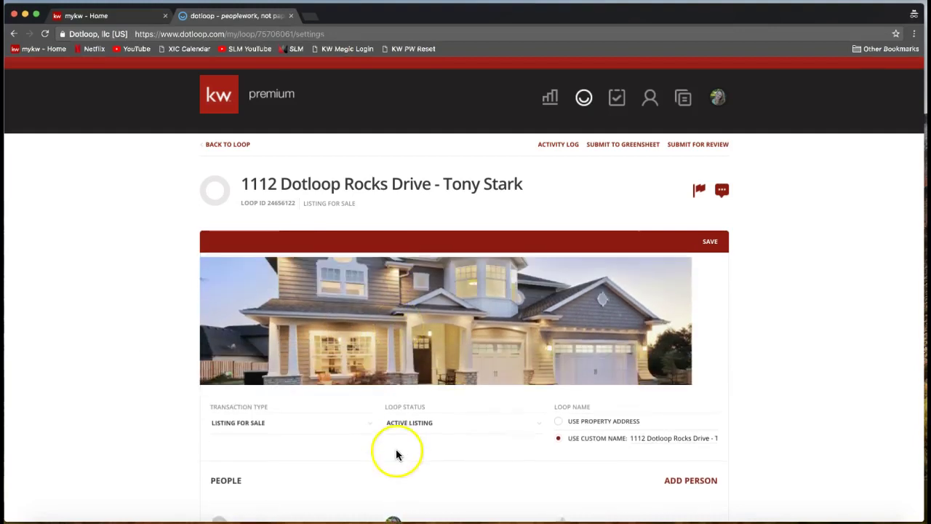
- Save the 1112 Dotloop Rocks Drive loop settings until 'Save successful.' confirms the house photo cover
click(400, 422)
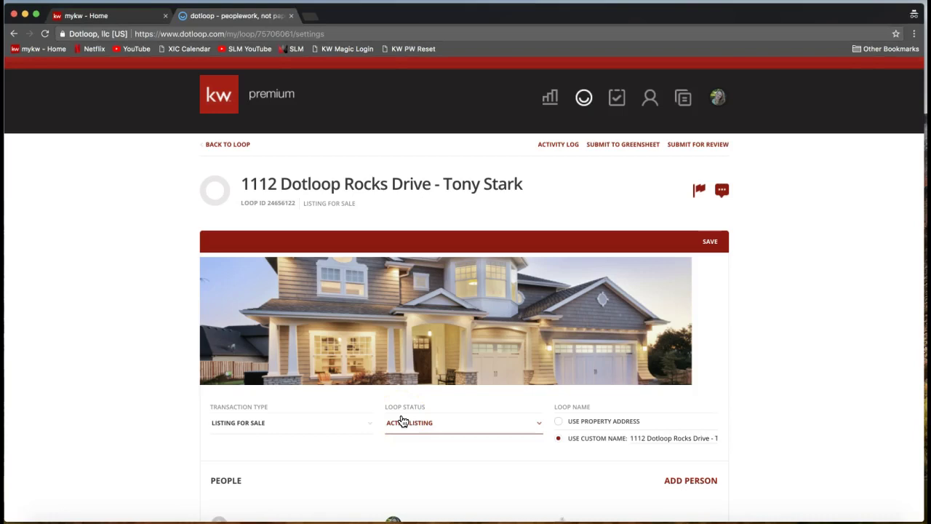
click(491, 317)
click(447, 317)
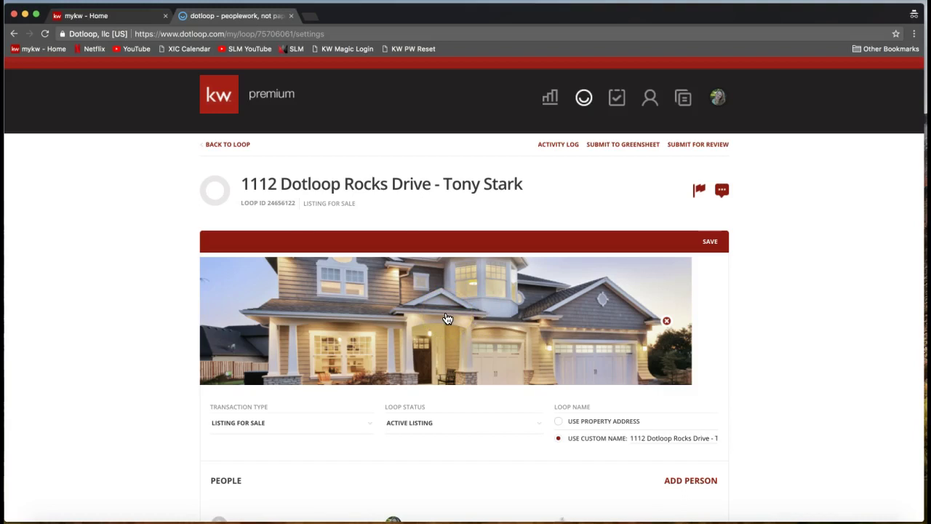
click(712, 244)
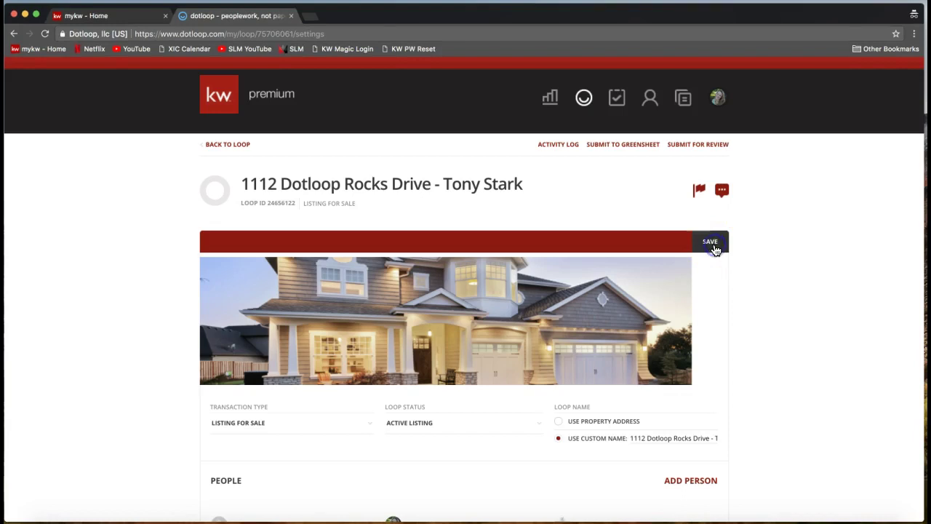
click(711, 250)
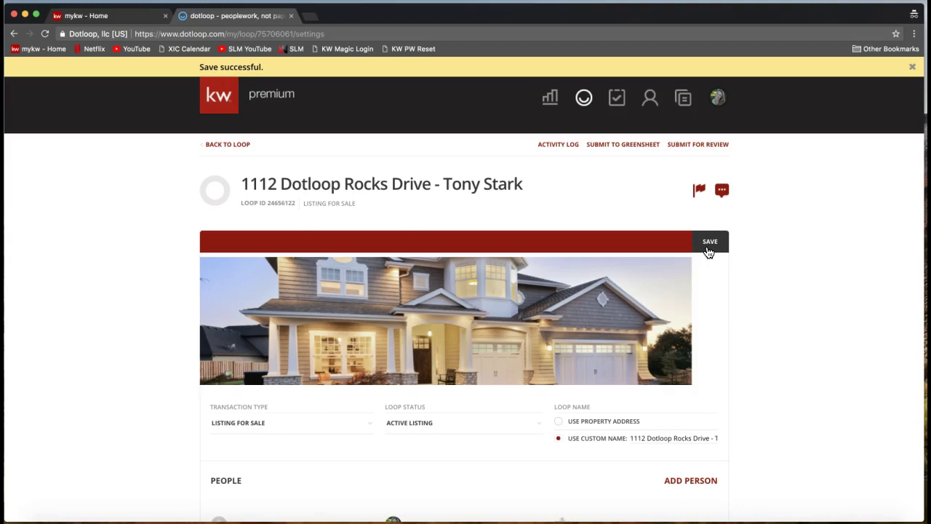
click(709, 251)
click(435, 339)
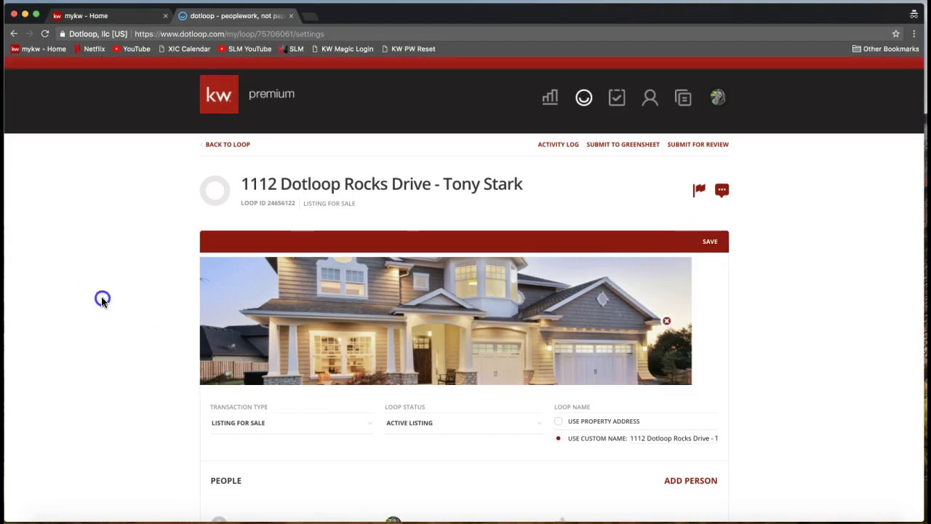
click(715, 248)
click(716, 253)
- Return to the loop's main page and expand, then collapse, the cover photo banner
click(233, 149)
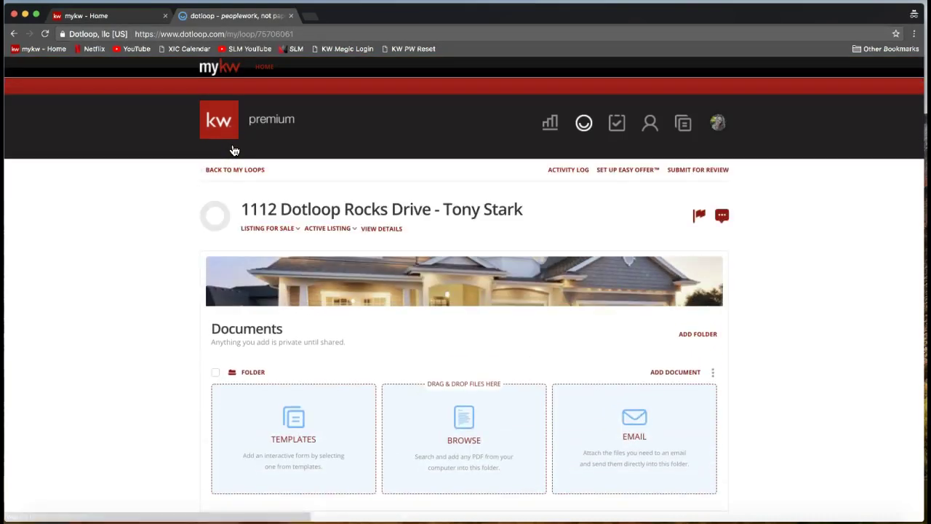
scroll(233, 151, down, 3)
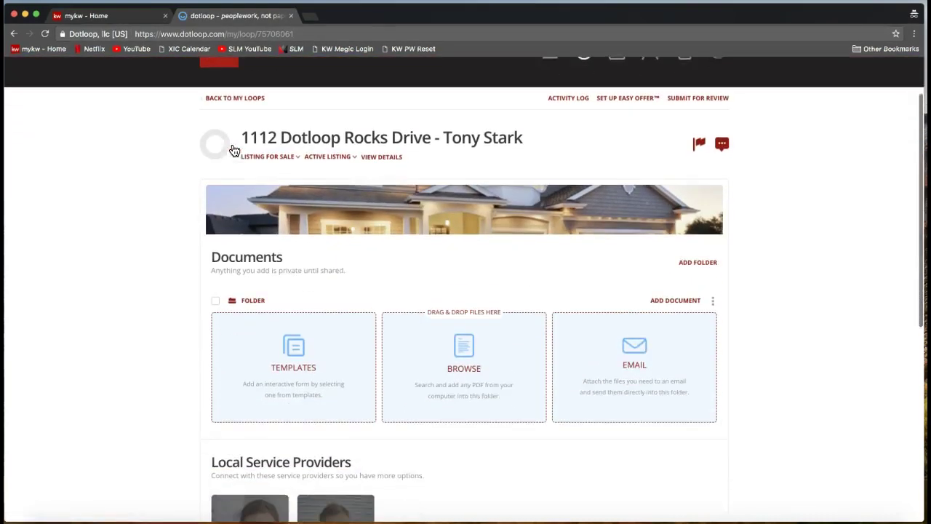
click(374, 192)
click(340, 215)
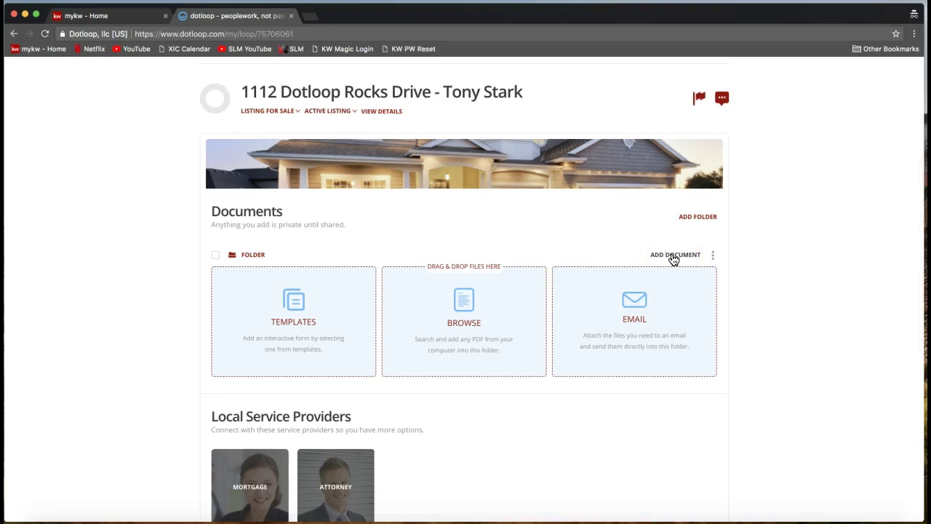
- Bring up the three-dot options menu for the empty Documents folder
click(250, 260)
click(252, 259)
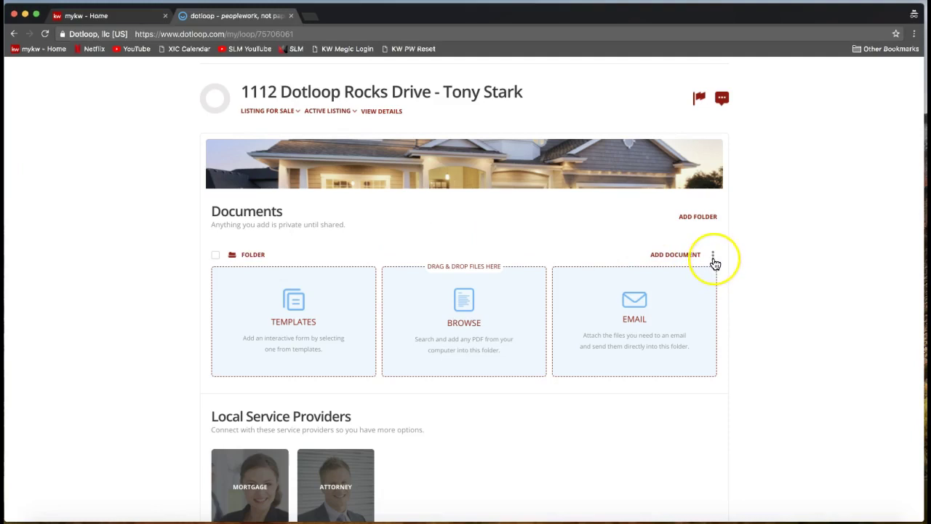
click(714, 257)
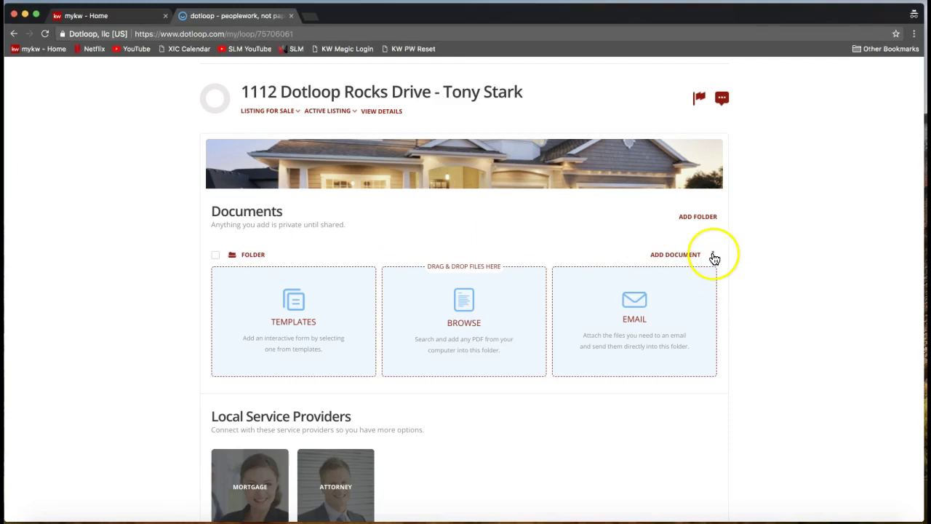
click(714, 257)
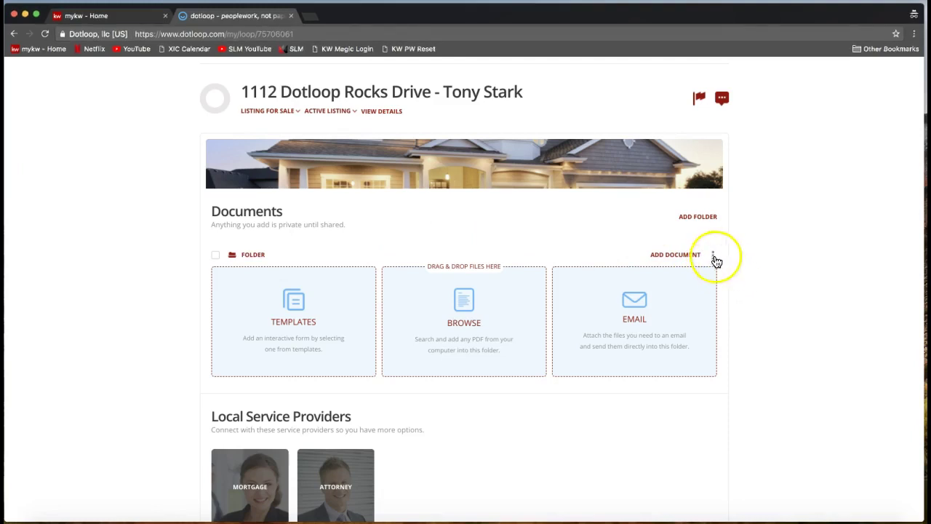
click(713, 257)
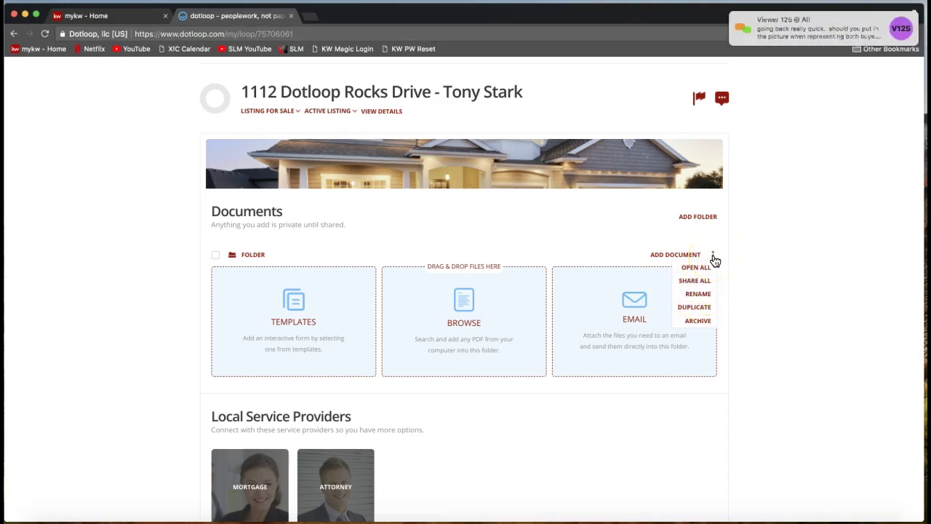
- Dismiss the folder options menu, then expand and shrink the cover photo banner
click(790, 184)
click(795, 31)
click(732, 138)
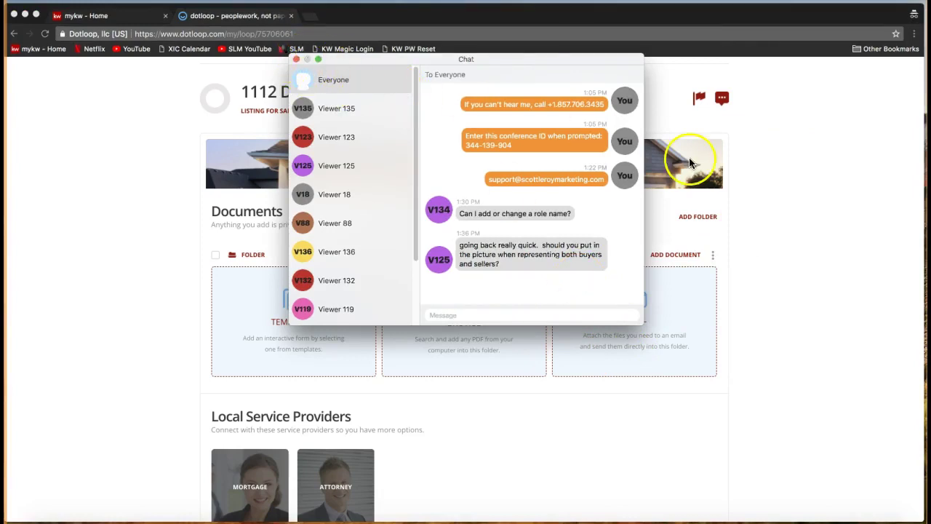
click(295, 58)
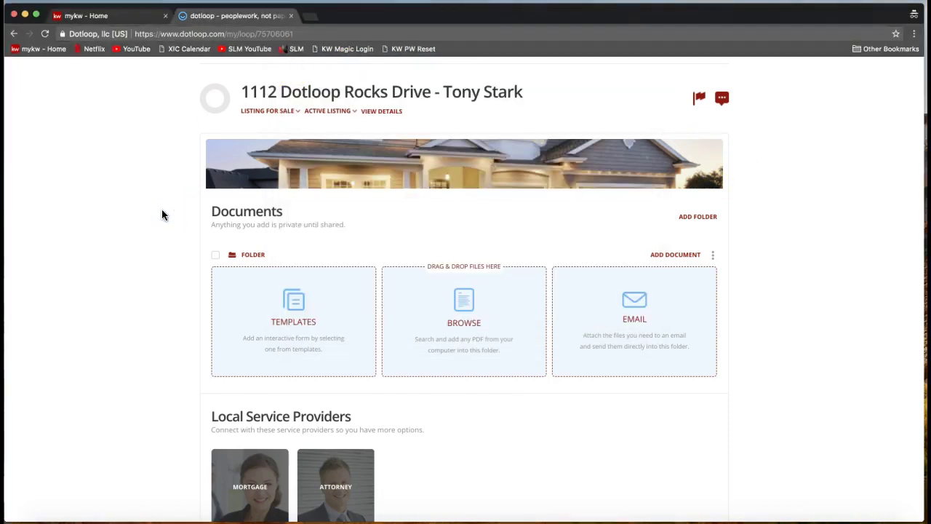
click(436, 175)
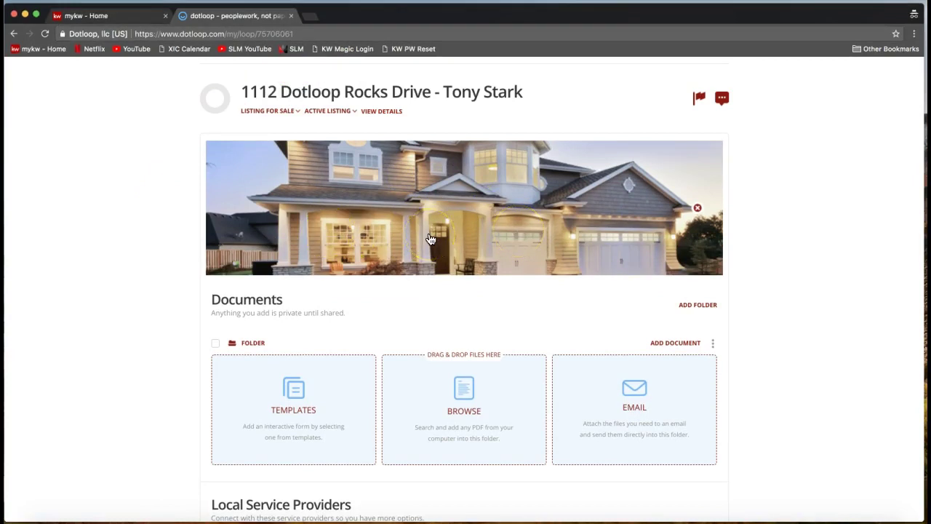
click(854, 226)
scroll(730, 384, down, 3)
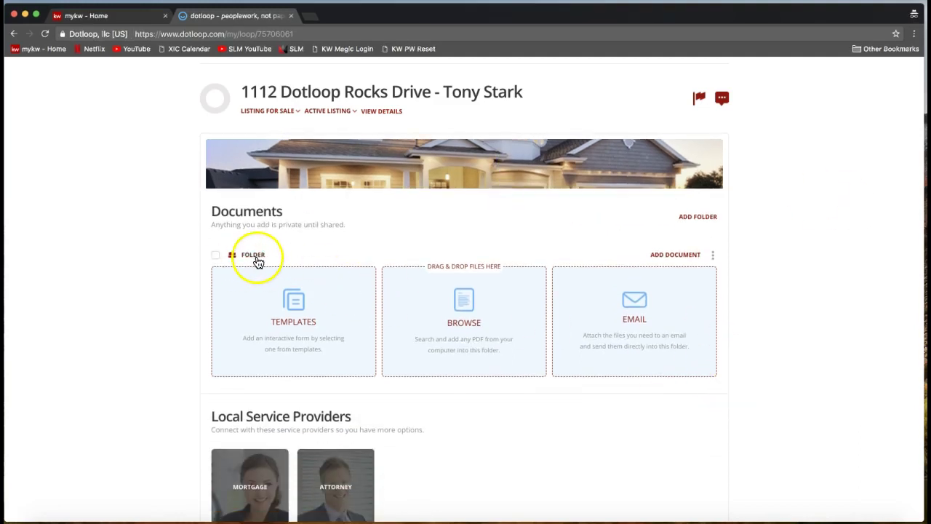
- Insert 'Listing' before 'Folder' so the document folder reads 'Listing Folder'
click(714, 255)
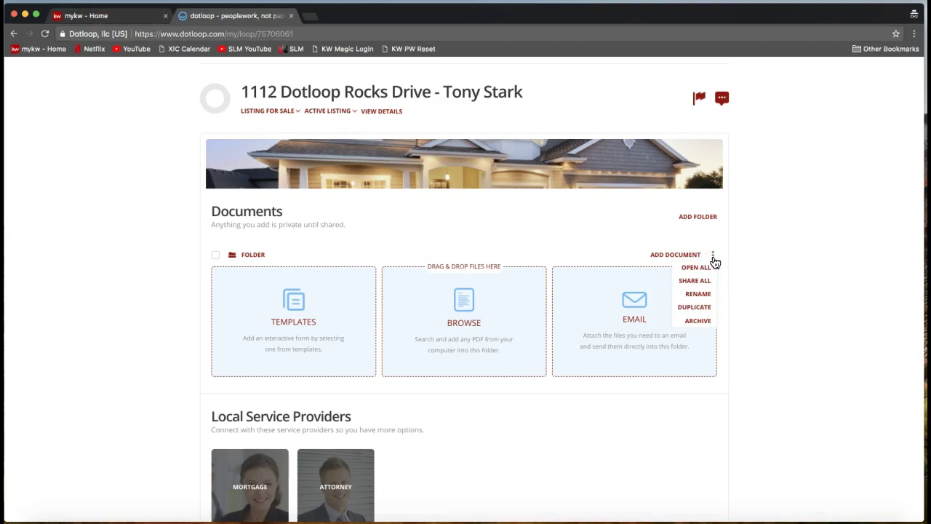
click(699, 296)
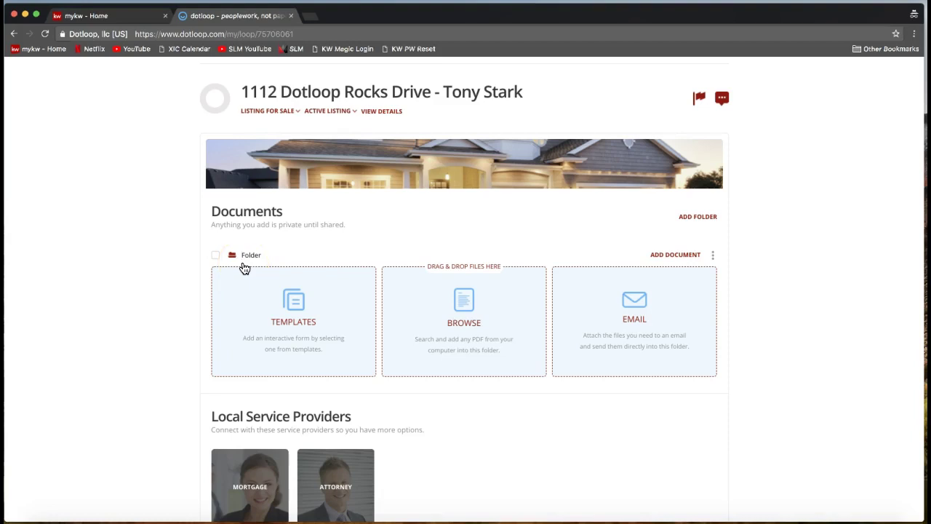
text(Listing)
click(758, 277)
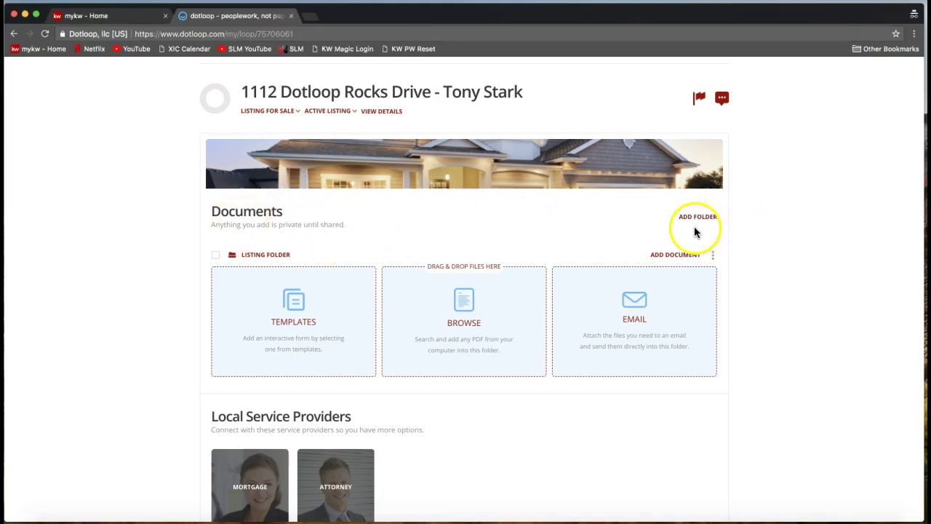
- Add a second folder named 'Sales Folder' above the Listing Folder
click(695, 220)
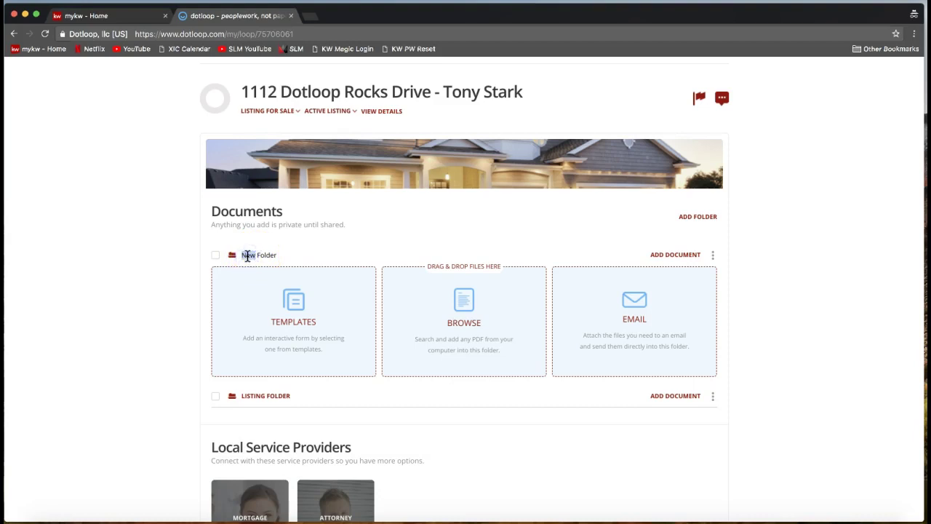
double_click(247, 255)
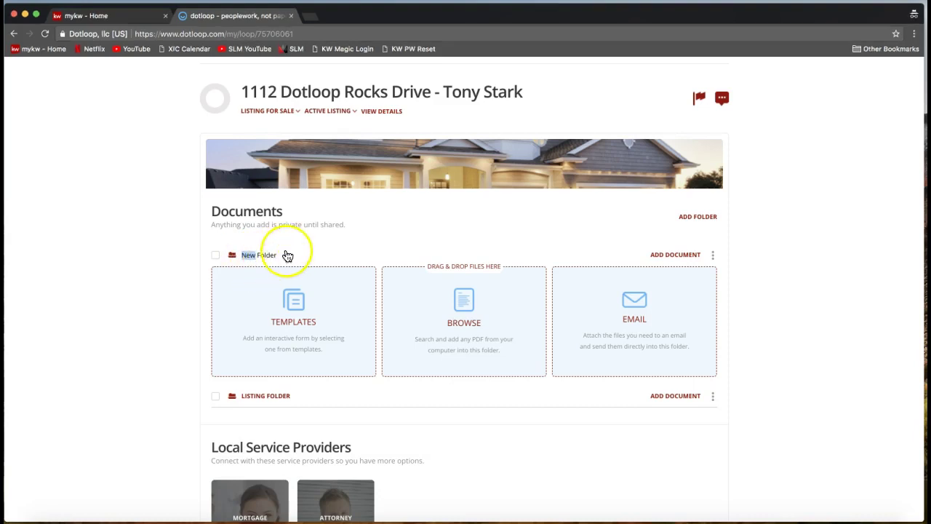
text(Sales)
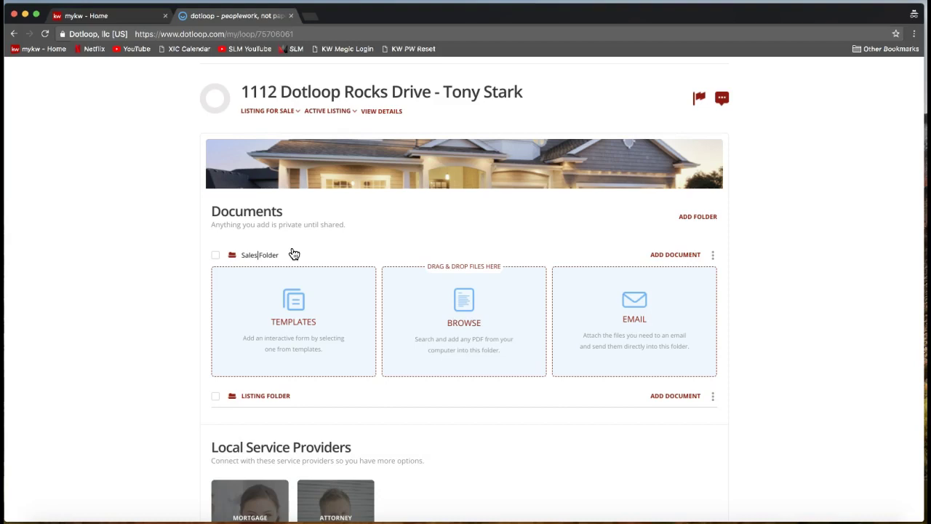
key(Left)
key(Right)
key(Right)
key(Right)
key(Right)
click(122, 295)
click(264, 265)
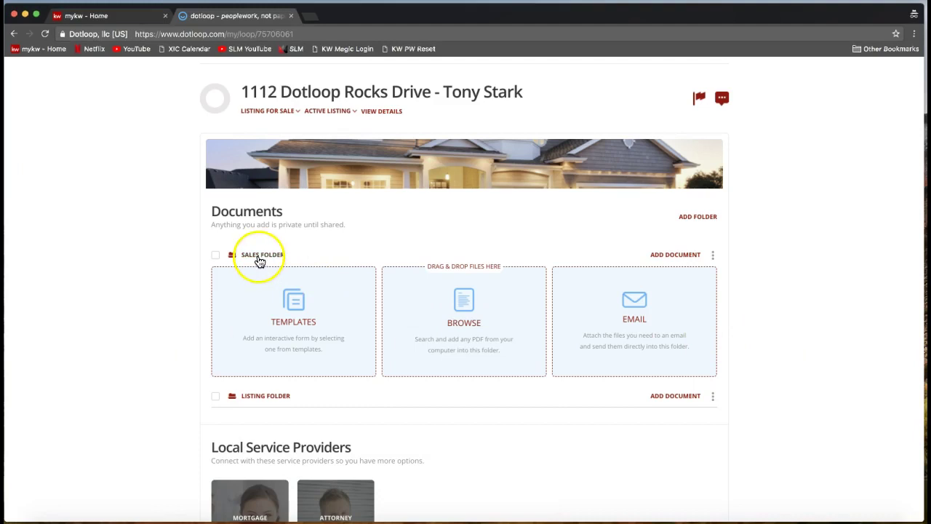
click(713, 256)
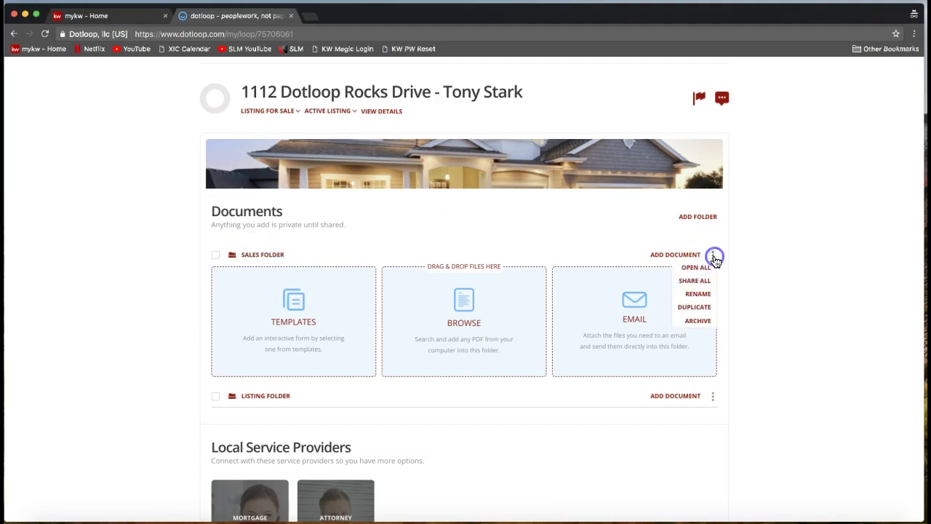
click(754, 290)
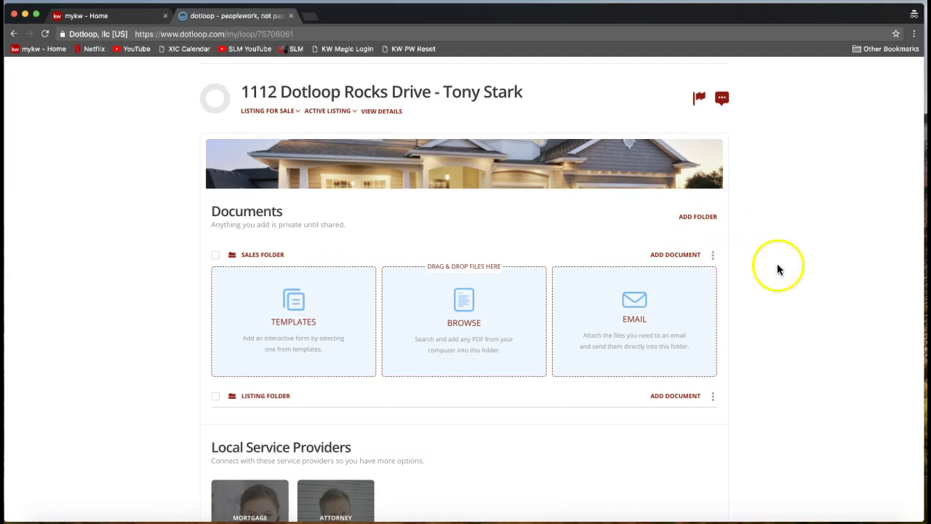
- Add a third folder, renaming 'New Folder' to 'Closing Folder'
click(696, 222)
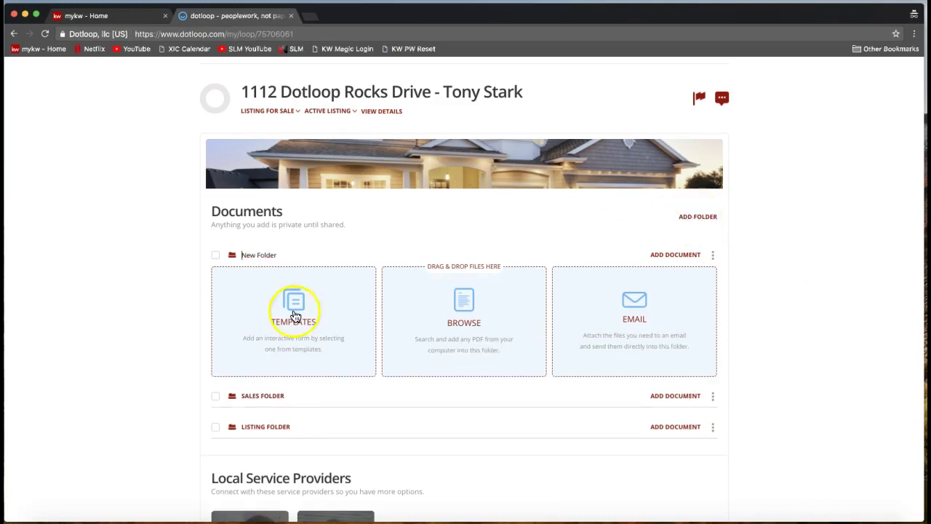
double_click(248, 255)
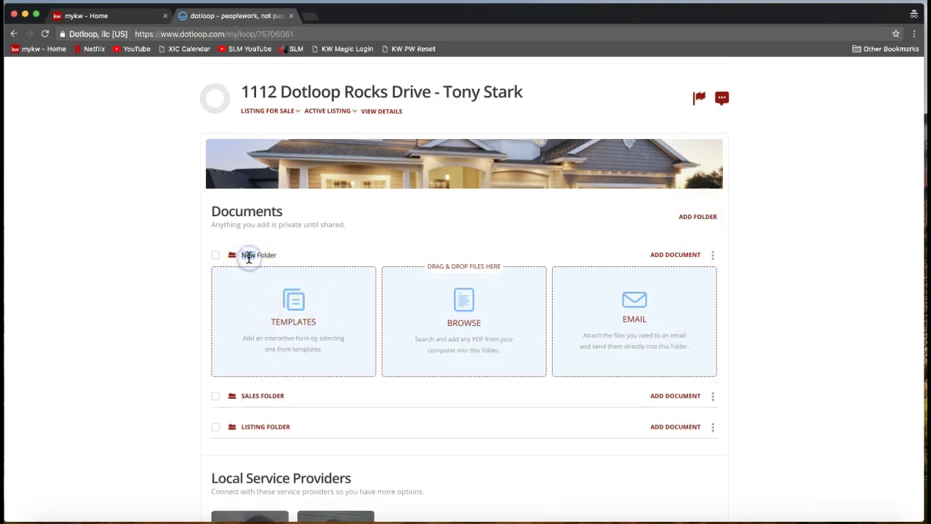
text(Cus)
text(ing)
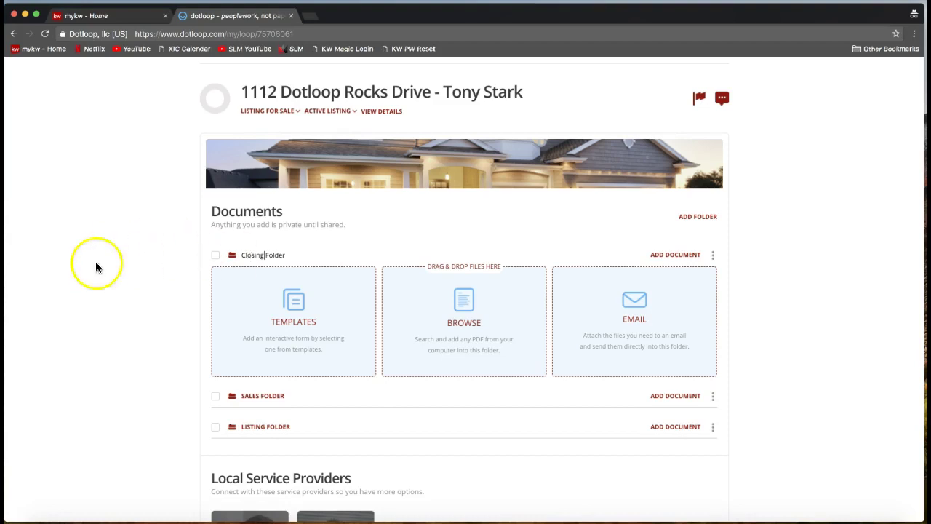
click(128, 283)
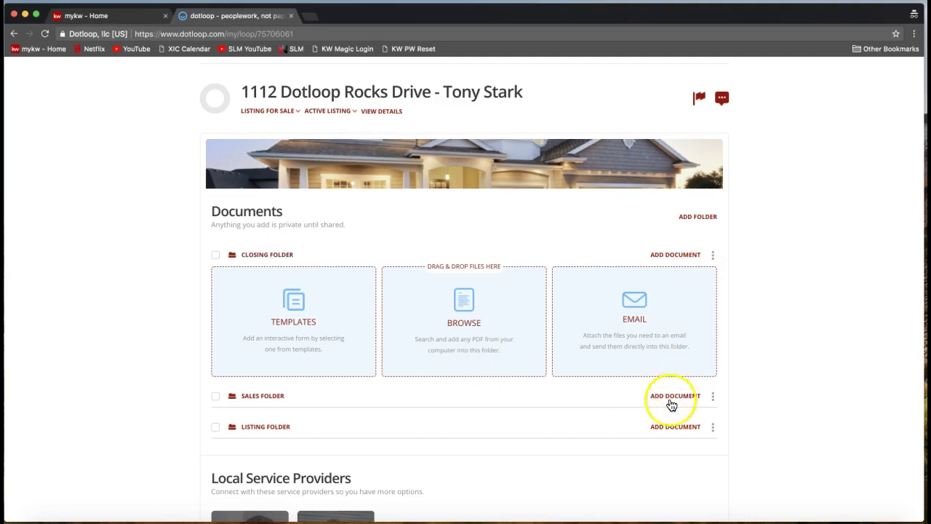
scroll(759, 343, down, 3)
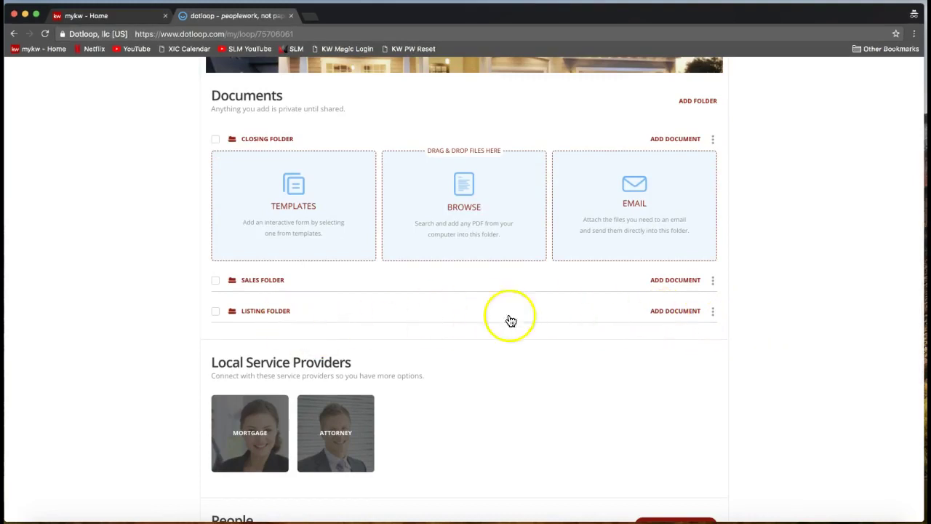
- Open the Choose documents to add template dialog for the Listing Folder
click(672, 314)
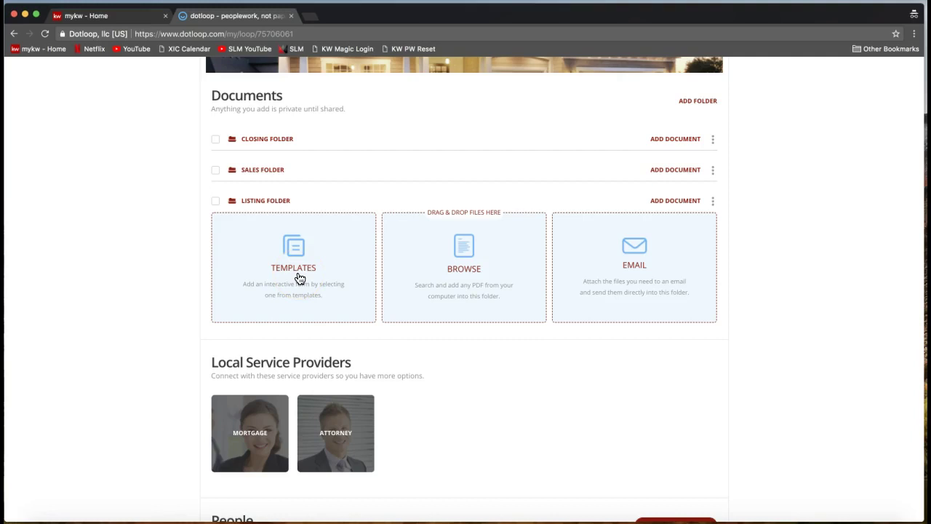
click(299, 278)
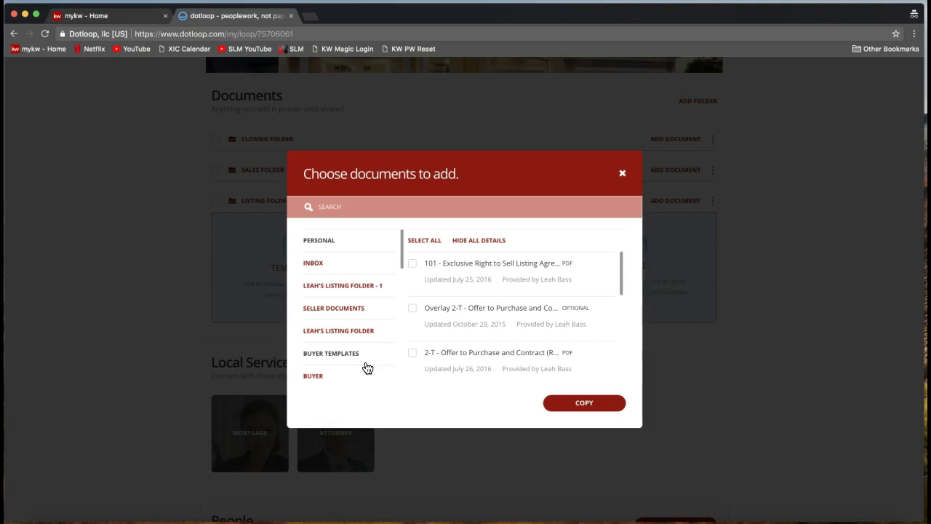
- Scroll down the template folder list in the document picker
click(403, 264)
drag(403, 264, 405, 285)
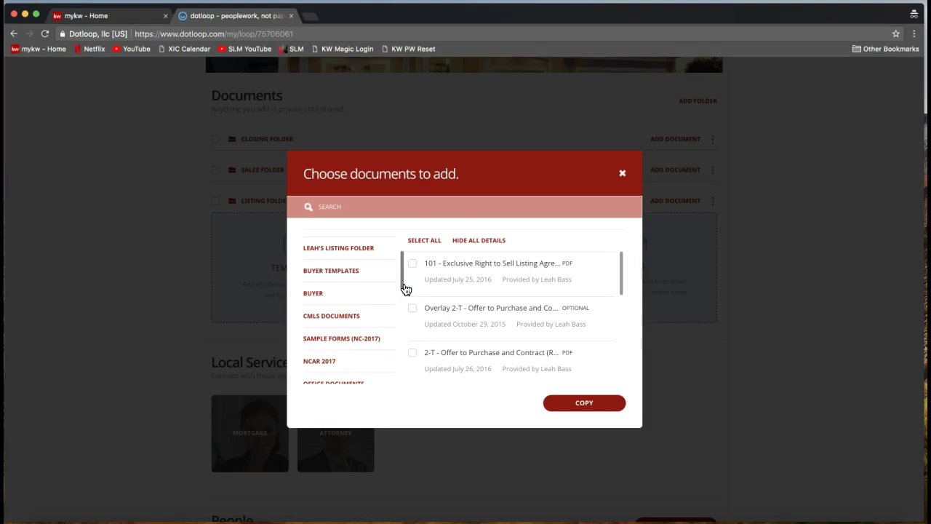
drag(357, 290, 405, 277)
scroll(403, 287, down, 1)
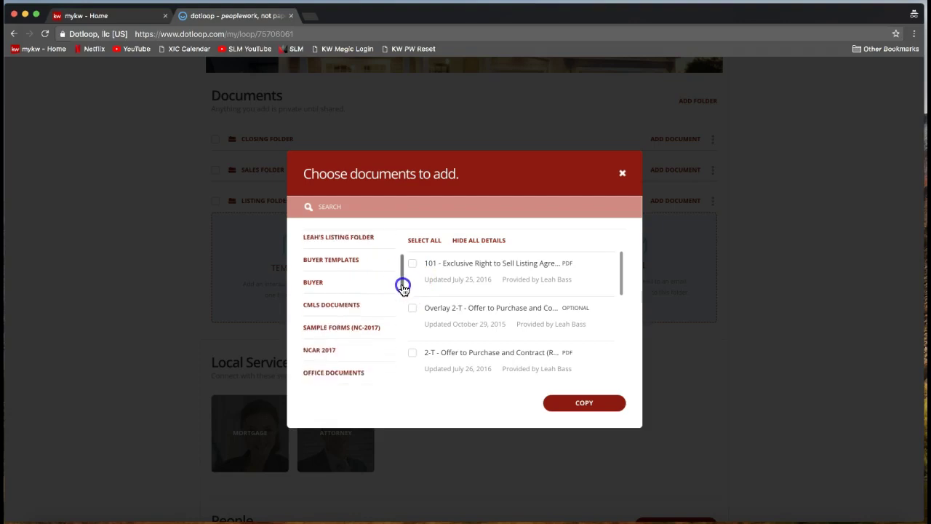
scroll(403, 287, down, 2)
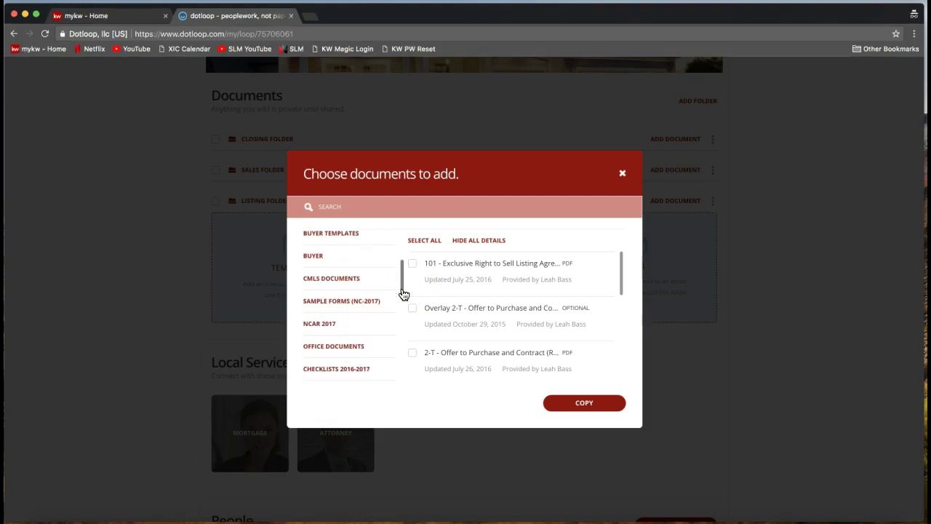
- Open the NCAR 2017 folder to list forms like 780 - Wire Fraud Notification Addendum
click(322, 328)
click(322, 332)
click(319, 333)
click(321, 333)
click(320, 333)
click(322, 333)
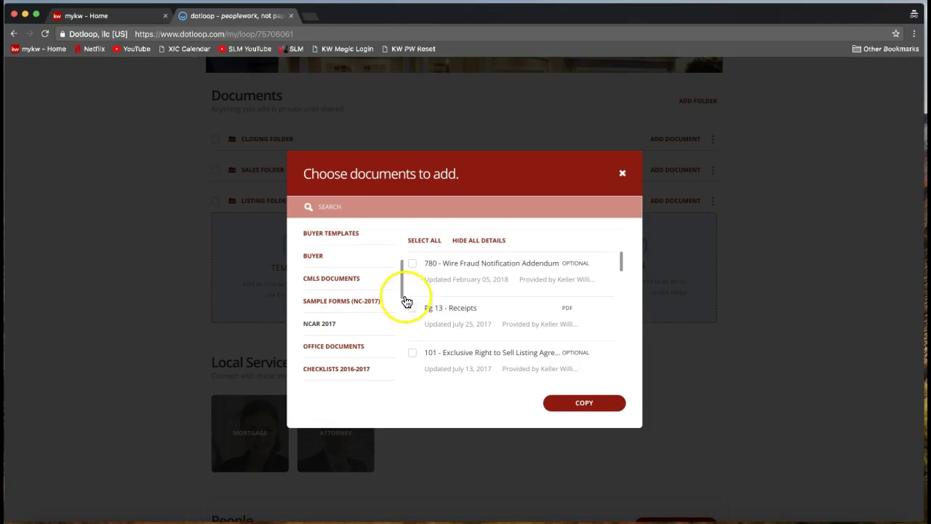
mouse_move(402, 295)
mouse_down()
mouse_move(400, 243)
mouse_move(403, 307)
mouse_up()
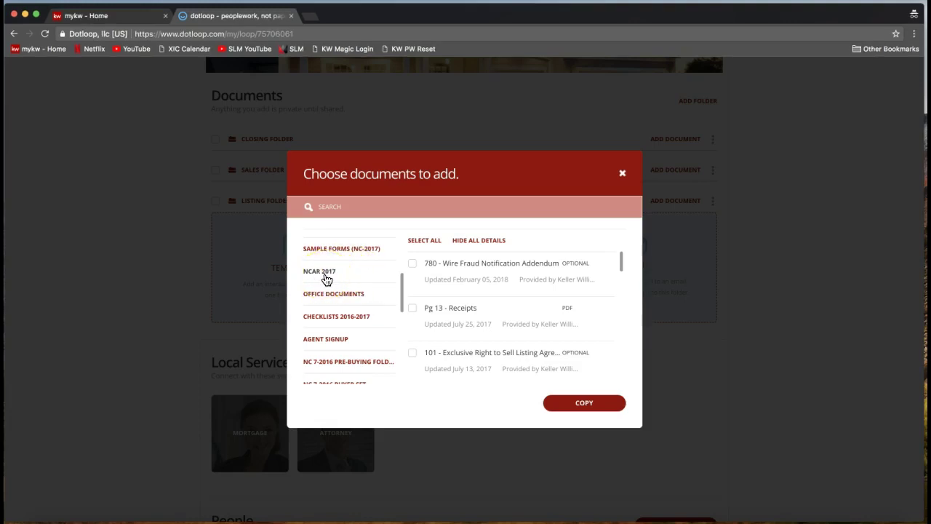
mouse_move(491, 275)
mouse_down()
mouse_move(486, 337)
mouse_move(480, 275)
mouse_up()
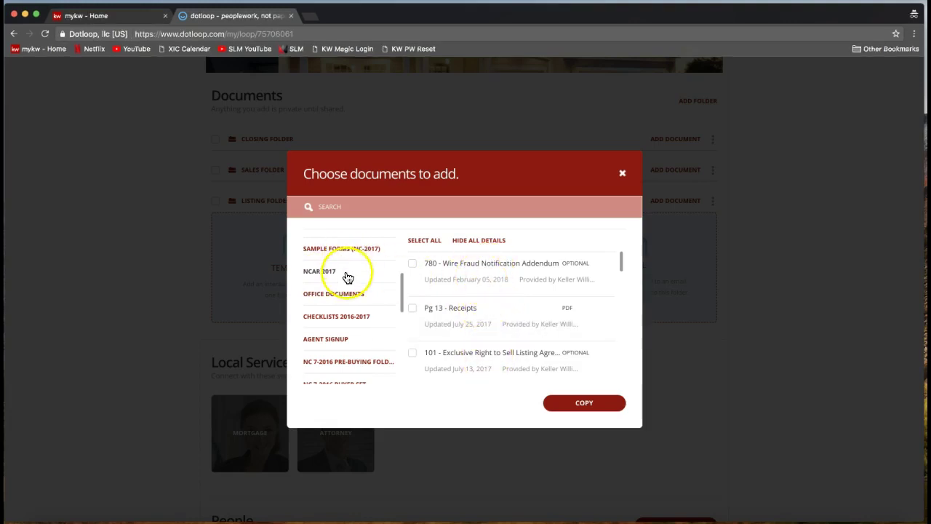
mouse_move(622, 266)
mouse_down()
mouse_move(623, 287)
mouse_move(619, 254)
mouse_up()
click(370, 208)
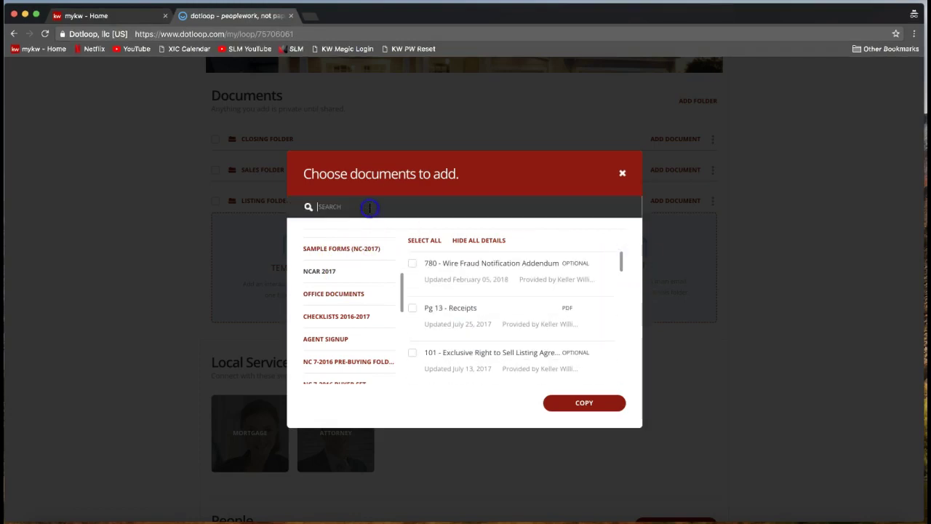
- Search templates for 'listing' and tick 101 - Exclusive Right to Sell Listing Agreement
click(316, 218)
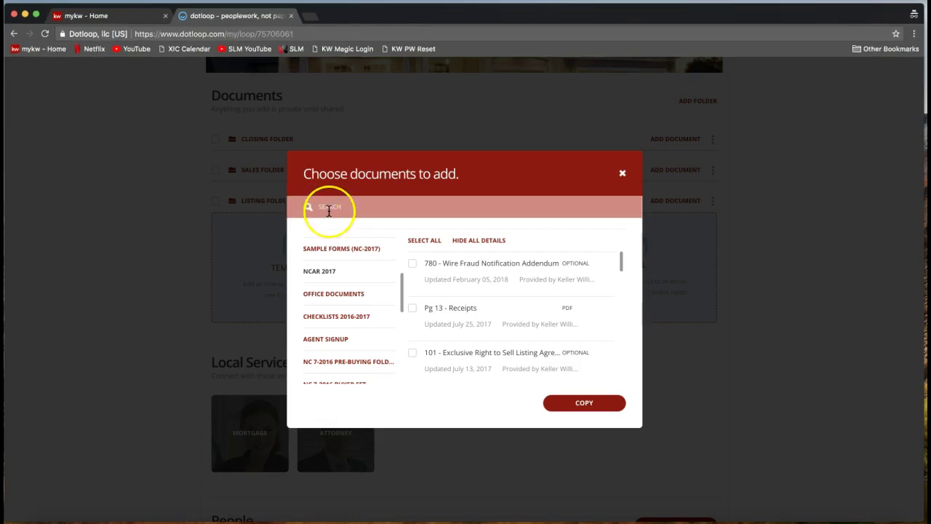
click(324, 208)
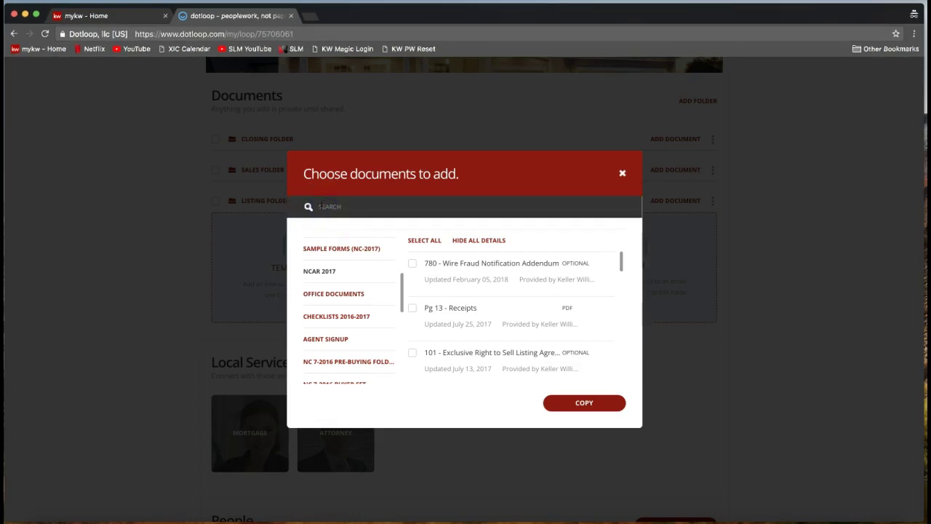
text(listing)
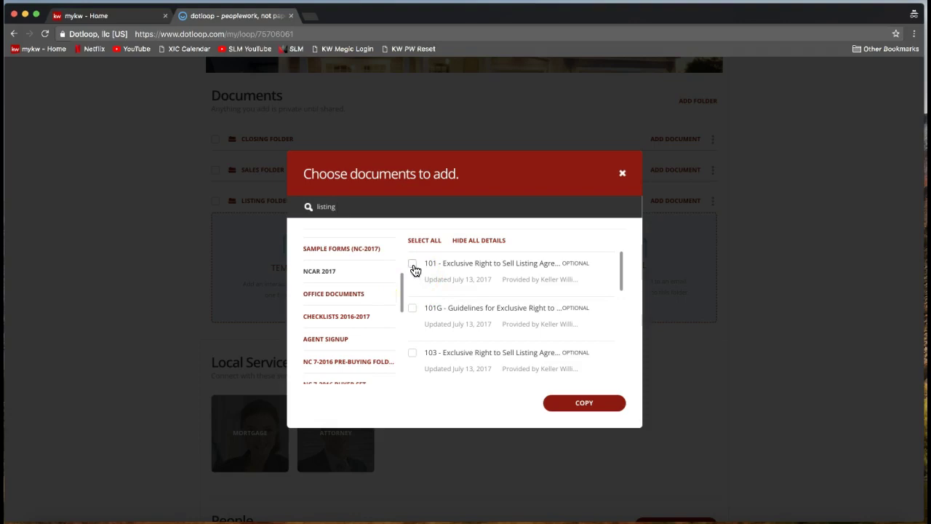
click(413, 265)
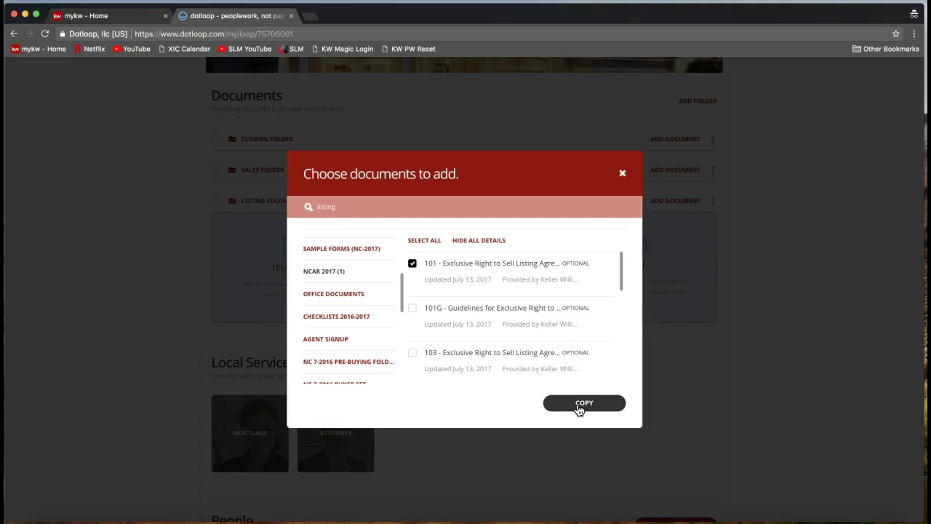
- Copy the chosen template into the Listing Folder and acknowledge the import
click(582, 407)
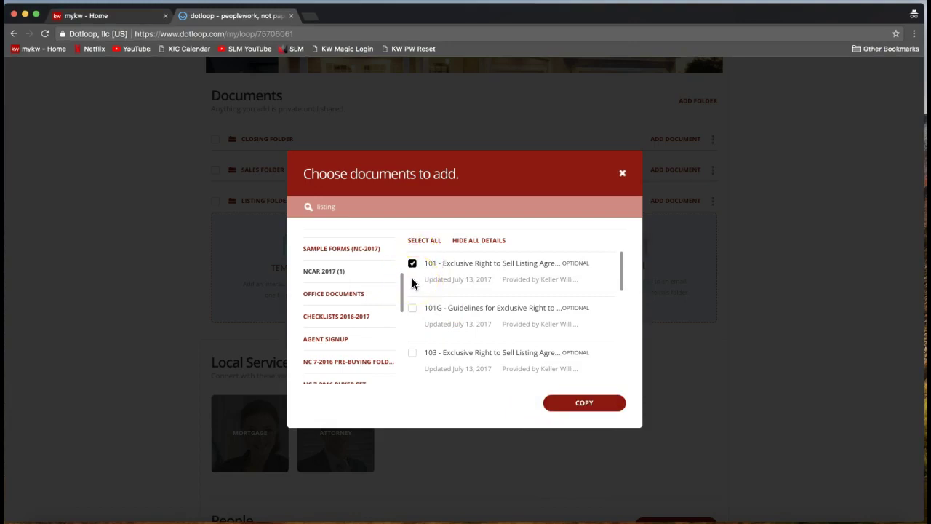
click(573, 409)
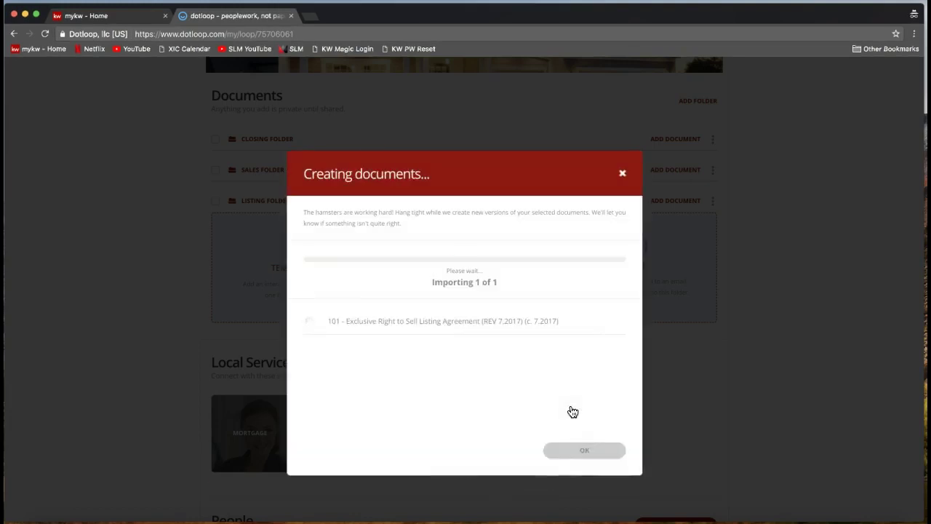
drag(573, 411, 427, 268)
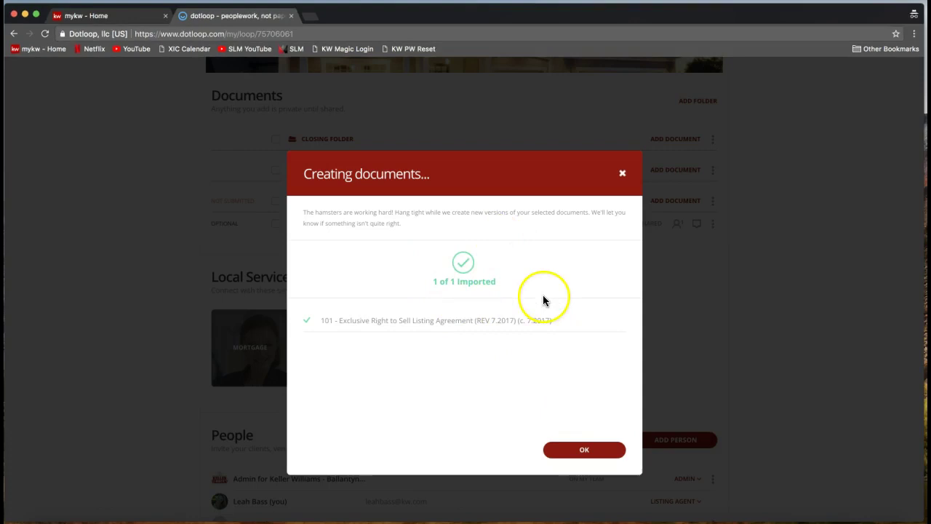
click(575, 455)
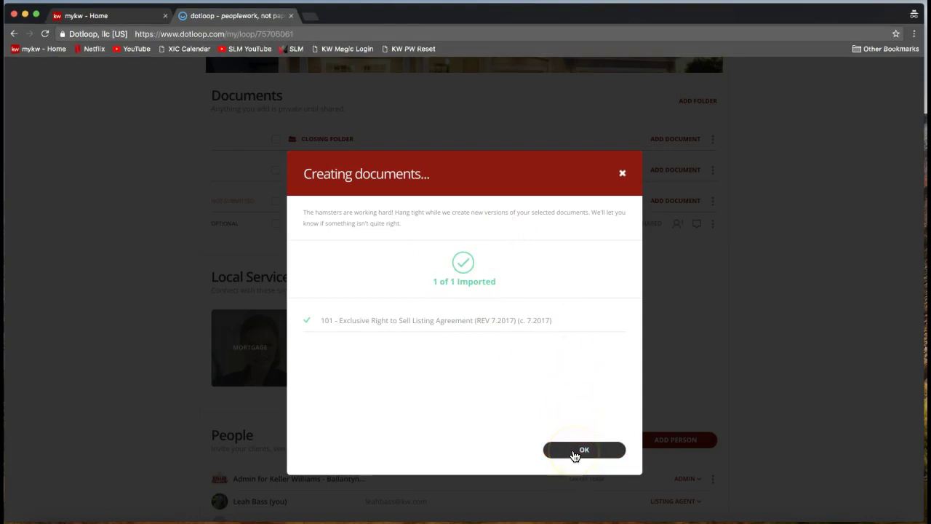
click(549, 374)
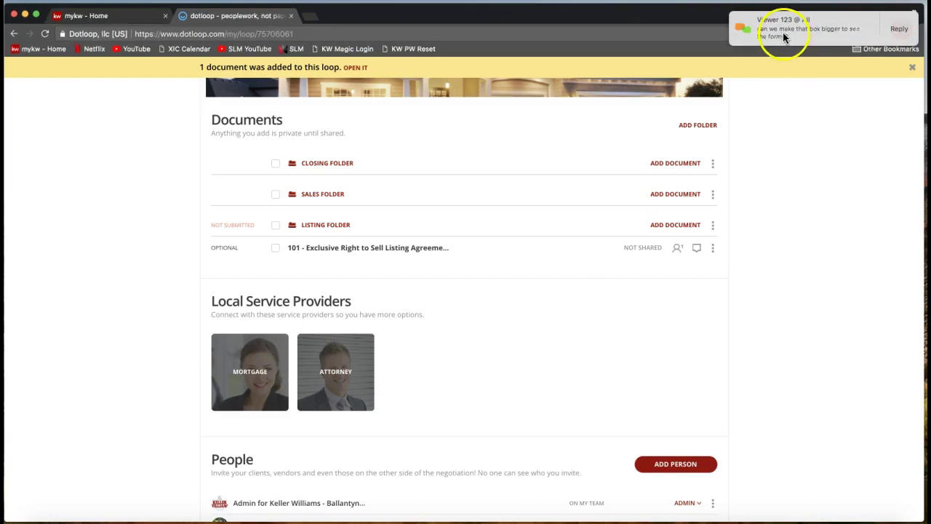
- Browse the NCAR 2017 templates available for the Listing Folder
click(669, 224)
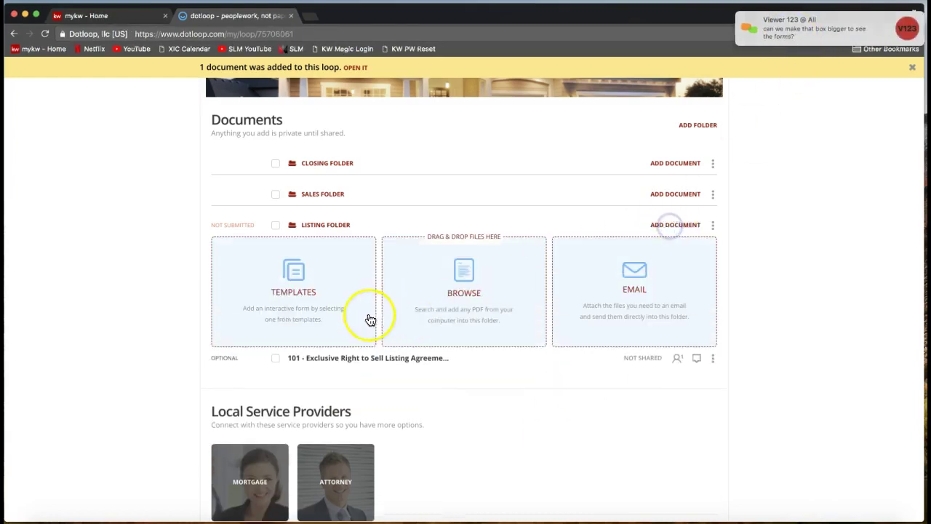
click(342, 315)
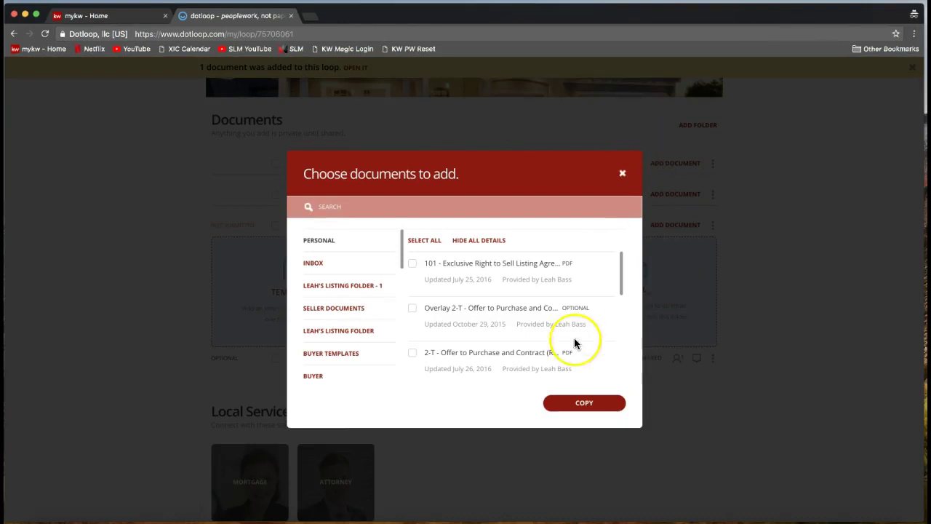
mouse_move(622, 261)
mouse_down()
mouse_move(619, 281)
mouse_move(608, 250)
mouse_up()
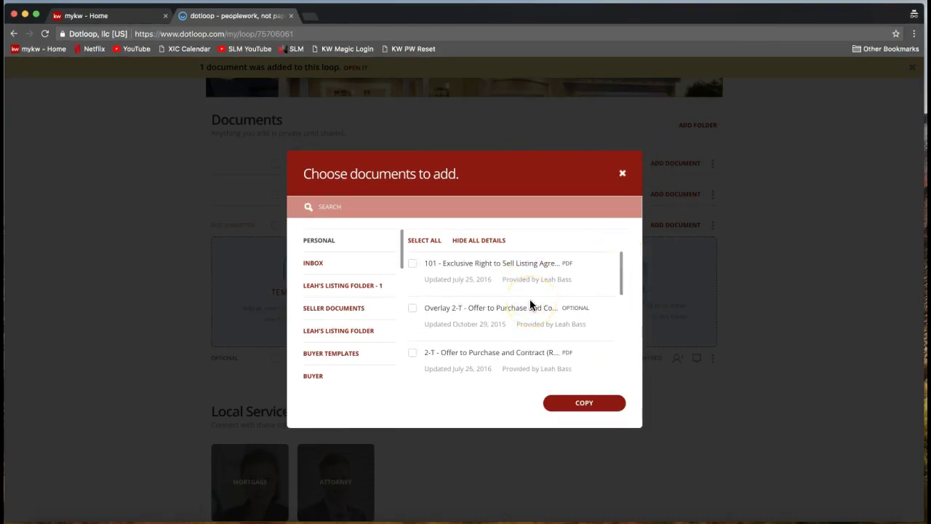
scroll(340, 350, down, 3)
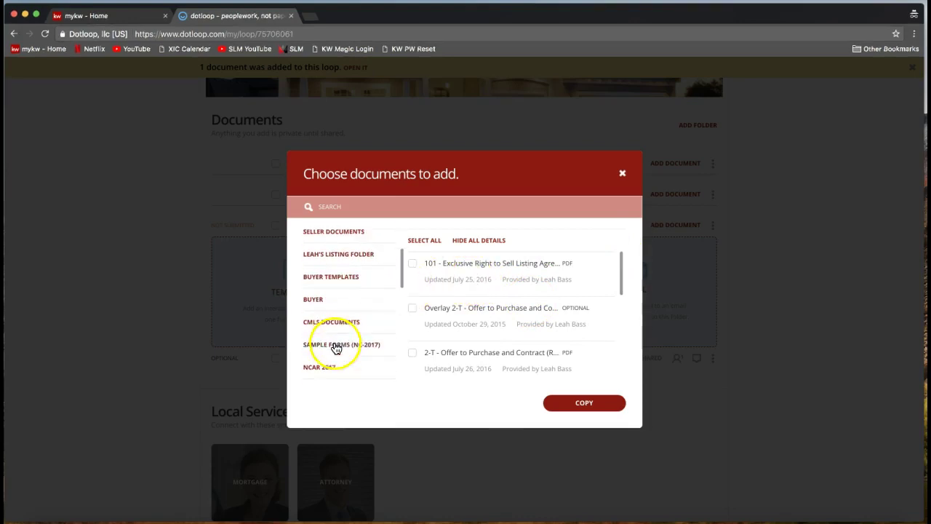
click(317, 369)
scroll(461, 309, down, 3)
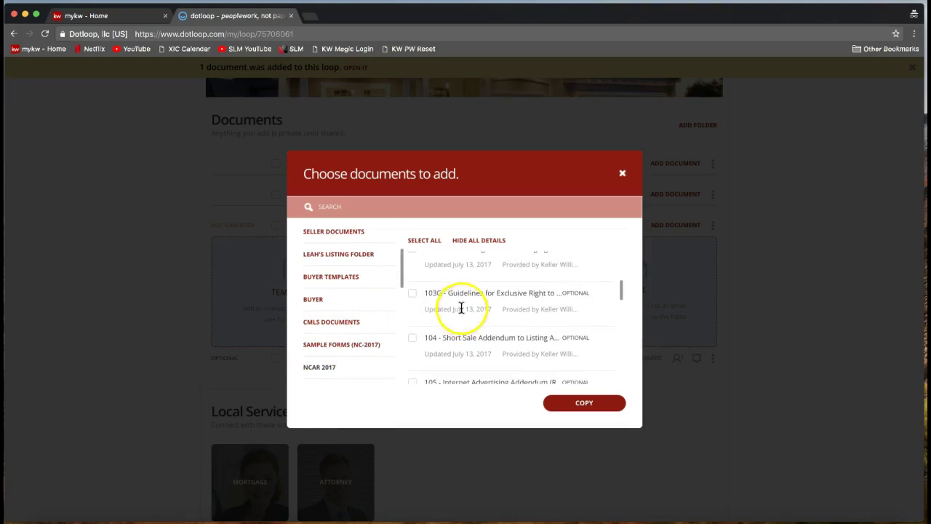
scroll(458, 287, up, 1)
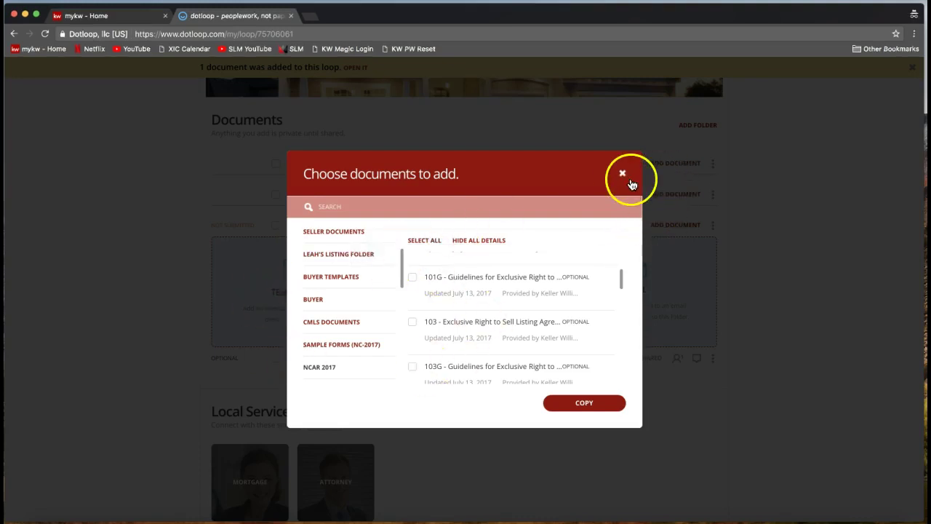
- Close the template picker and upload options, then open the 101 Exclusive Right to Sell Listing Agreement
click(622, 173)
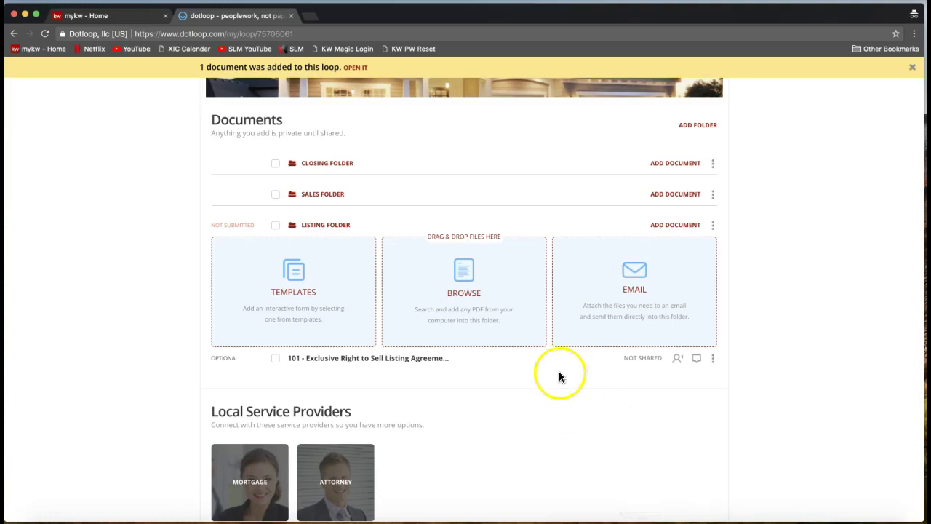
click(673, 224)
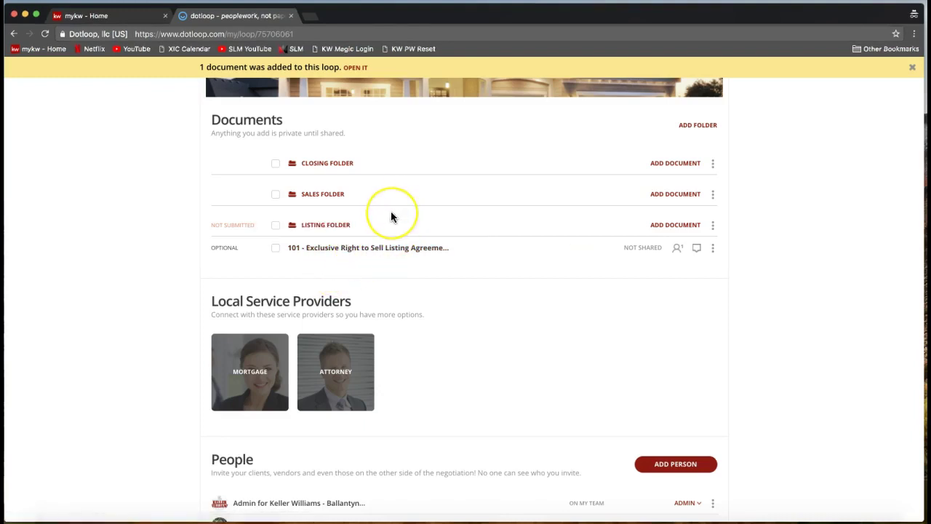
click(359, 253)
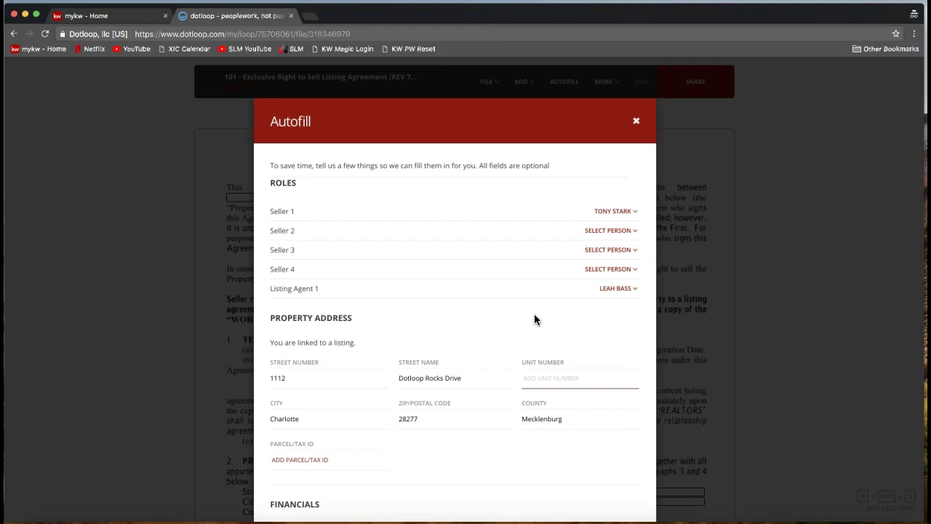
- Highlight the ROLES heading and the Seller 1 label in the Autofill dialog
click(274, 182)
double_click(274, 182)
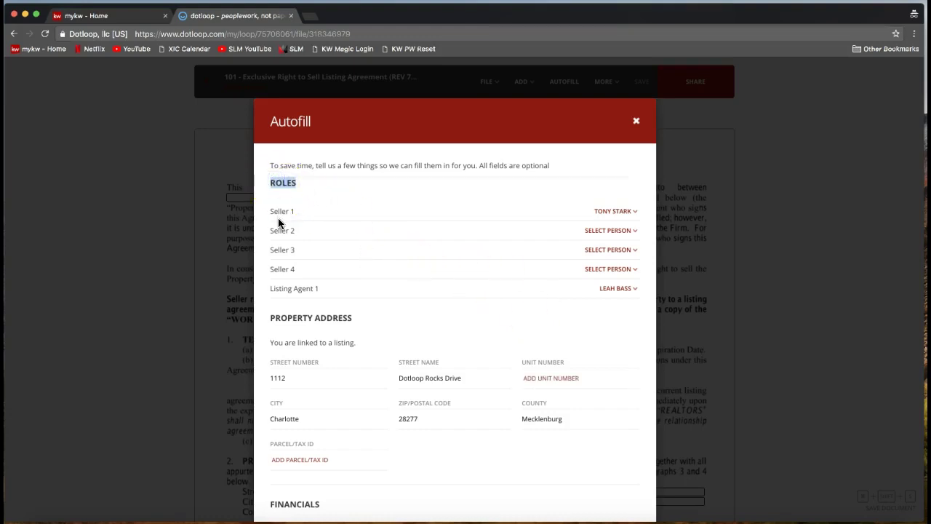
drag(266, 210, 295, 211)
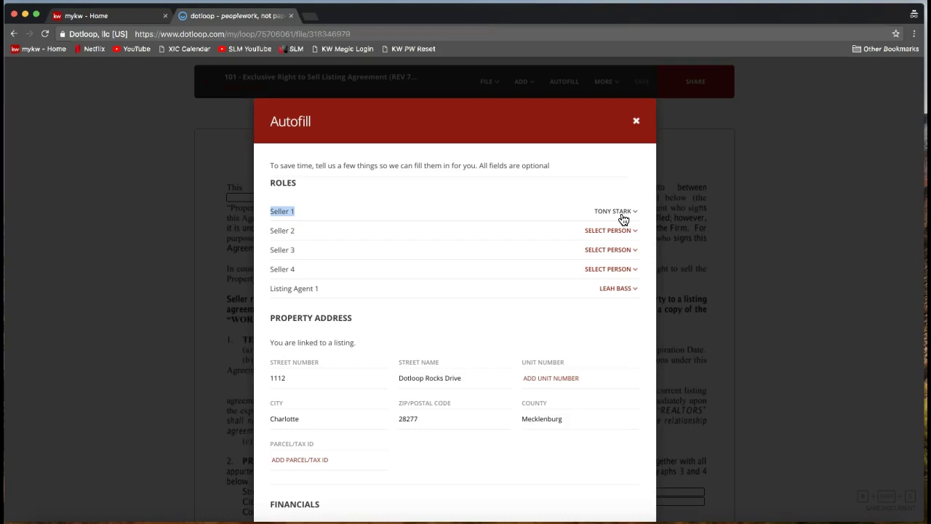
- Reselect the loop's existing seller as Seller 1
click(622, 216)
click(344, 223)
click(613, 216)
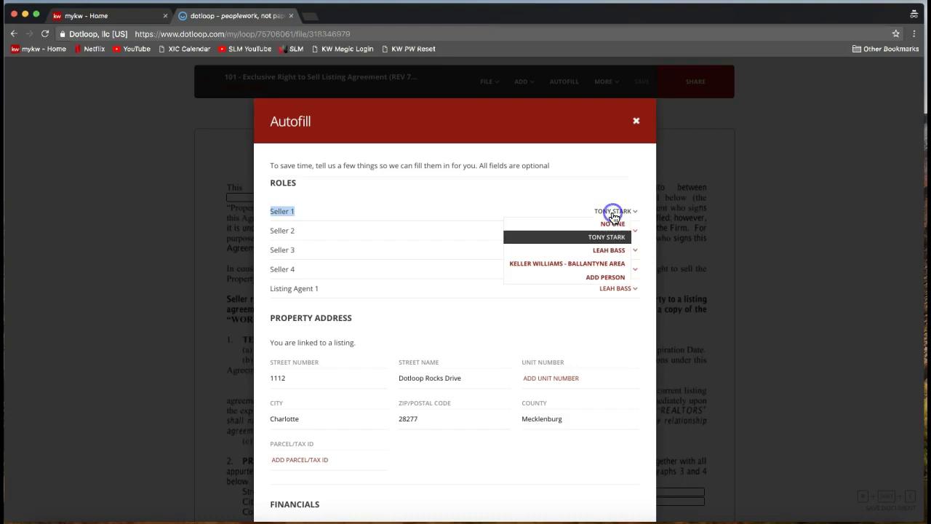
drag(632, 216, 608, 242)
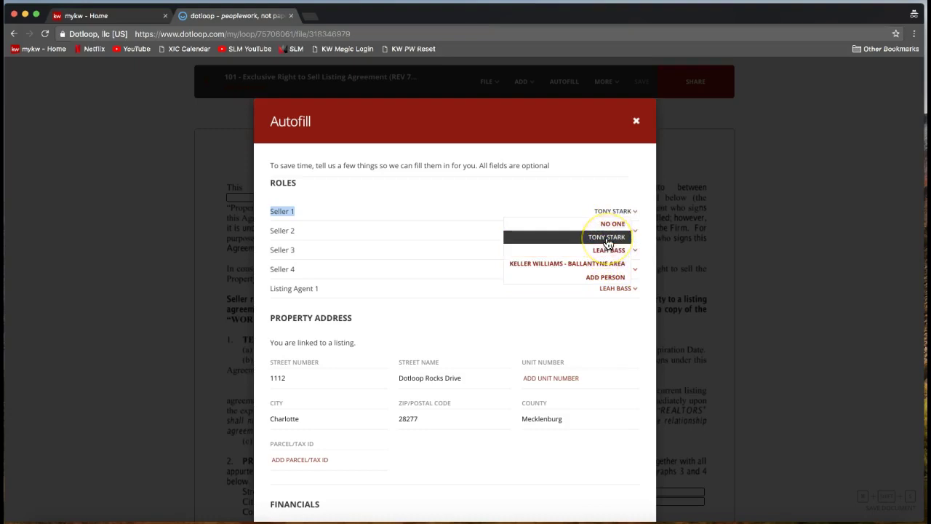
click(607, 239)
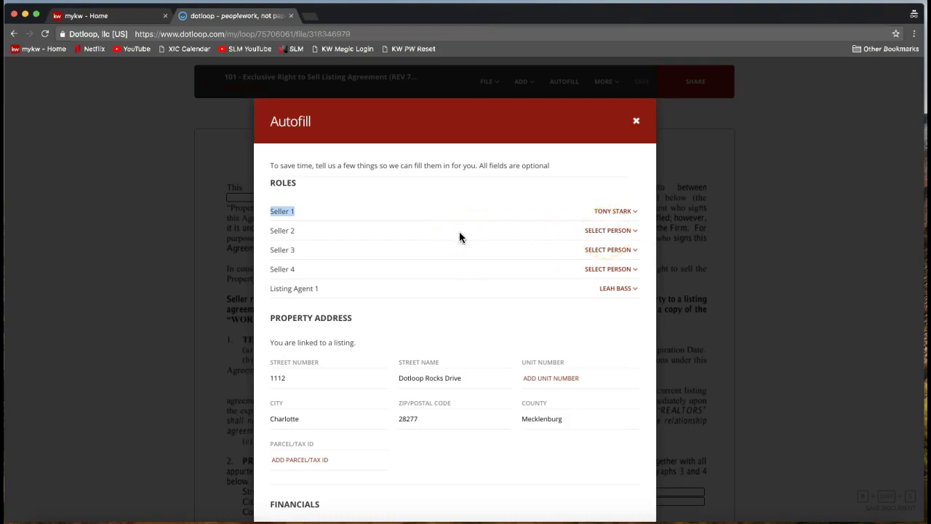
click(615, 231)
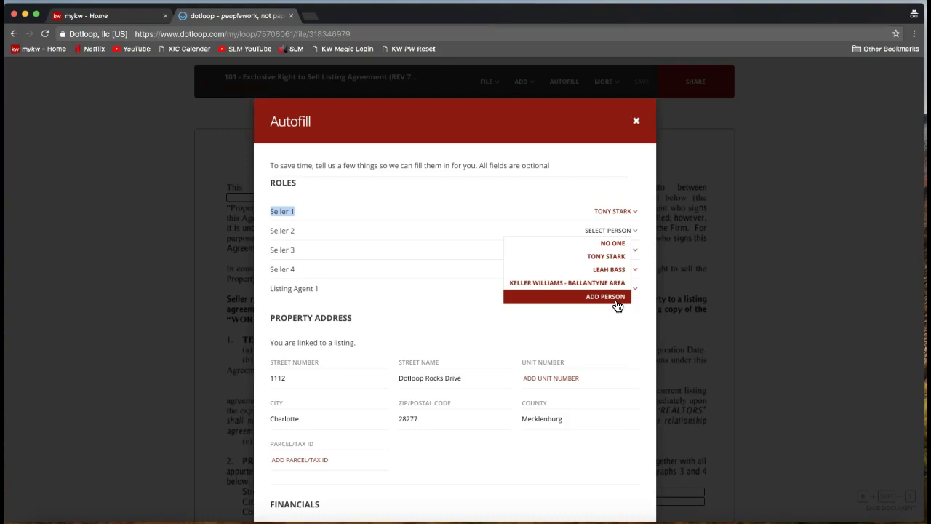
click(503, 187)
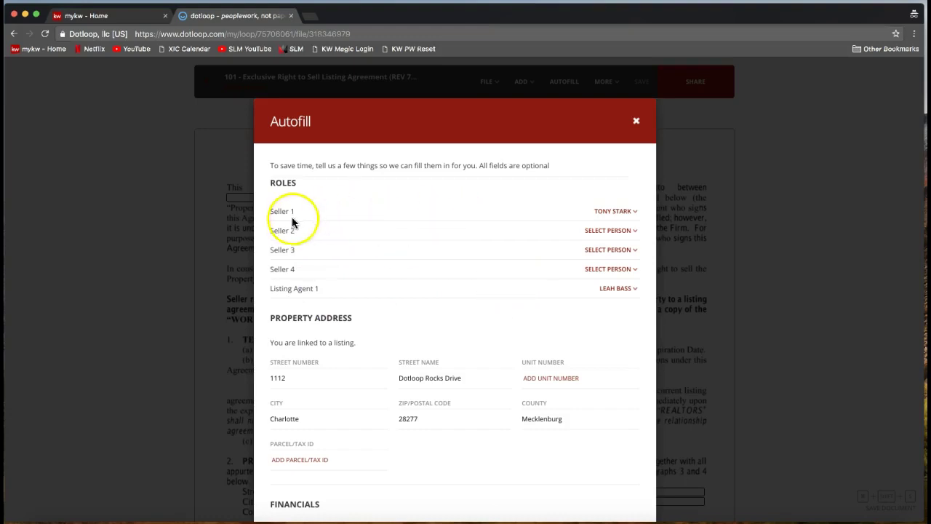
drag(252, 211, 301, 216)
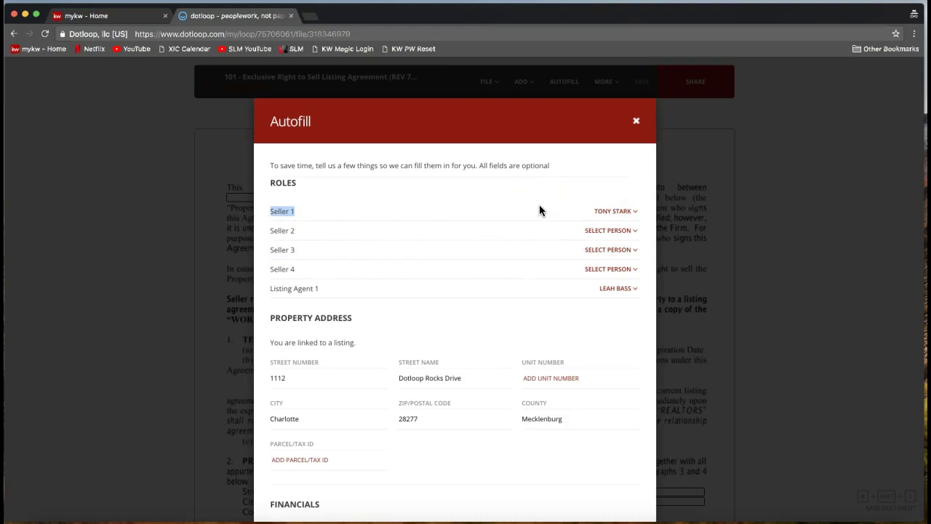
scroll(539, 210, down, 4)
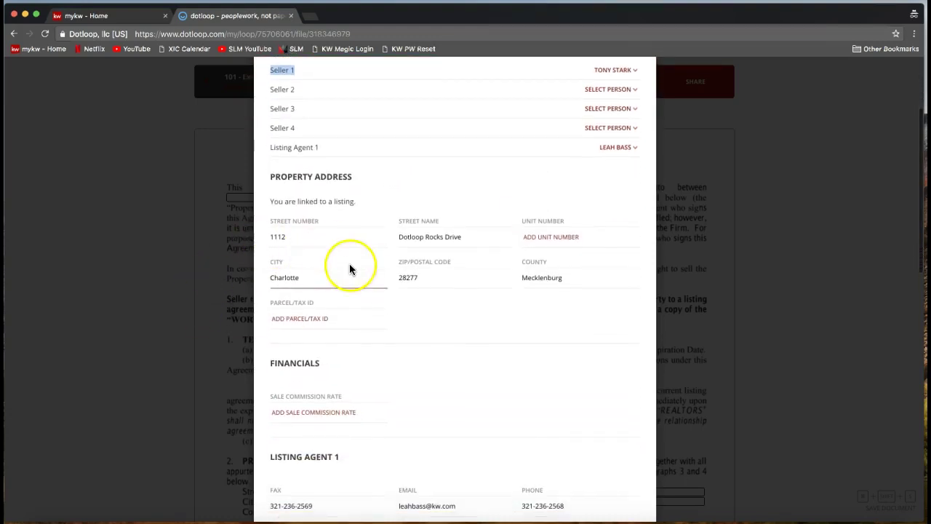
drag(270, 176, 355, 176)
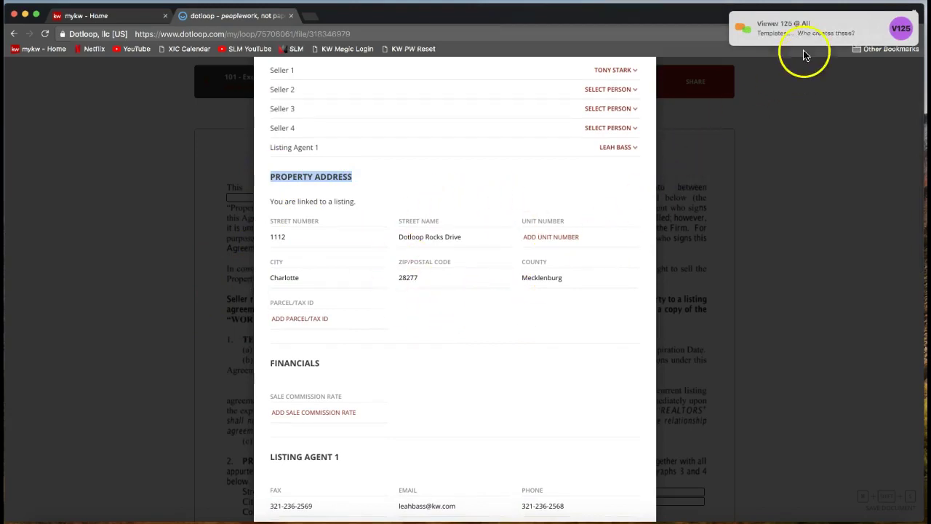
mouse_move(800, 42)
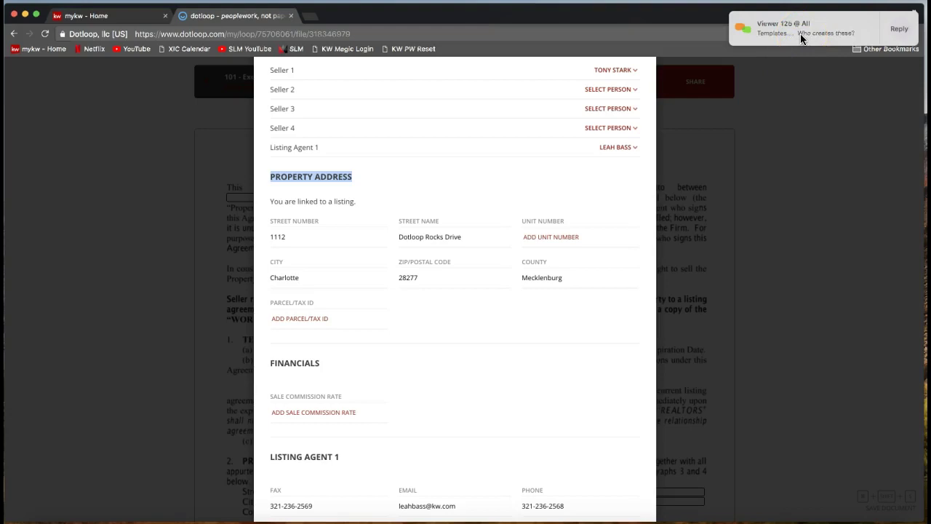
click(774, 218)
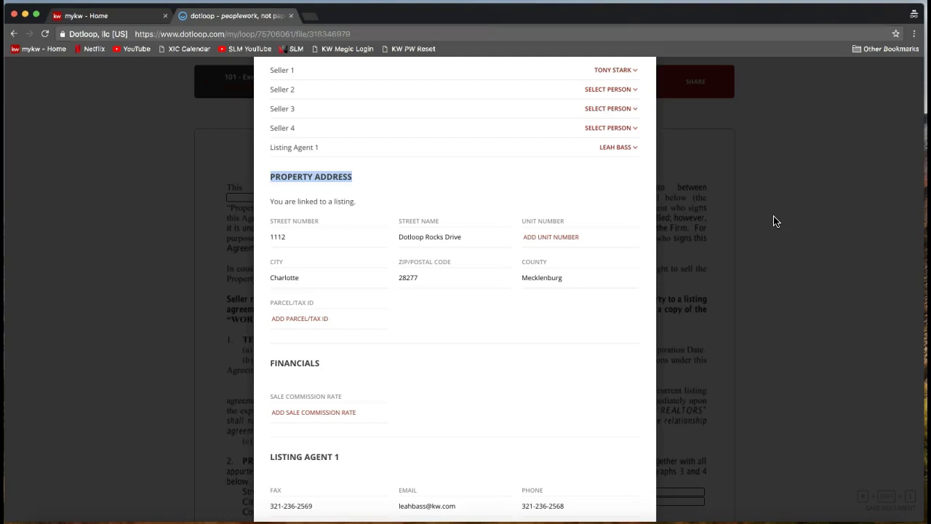
click(528, 300)
scroll(527, 298, down, 2)
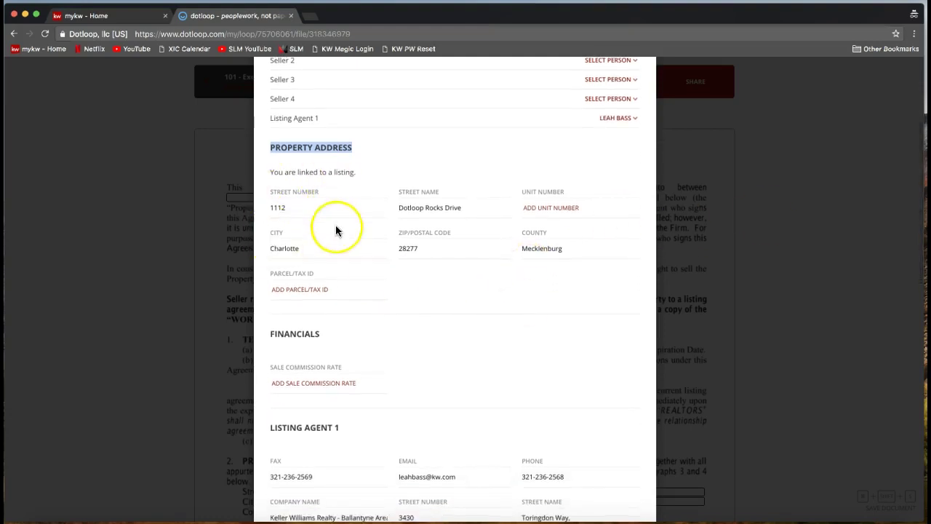
click(423, 211)
scroll(385, 262, down, 3)
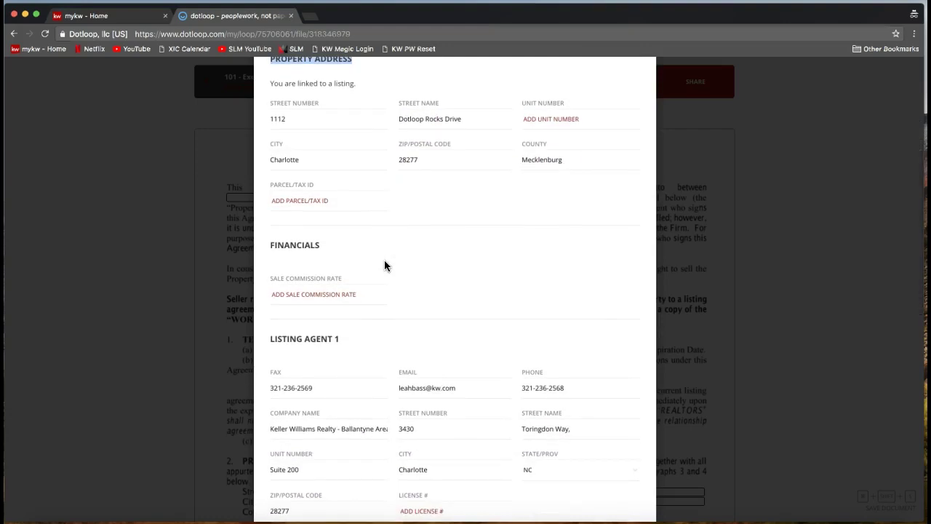
scroll(385, 265, down, 5)
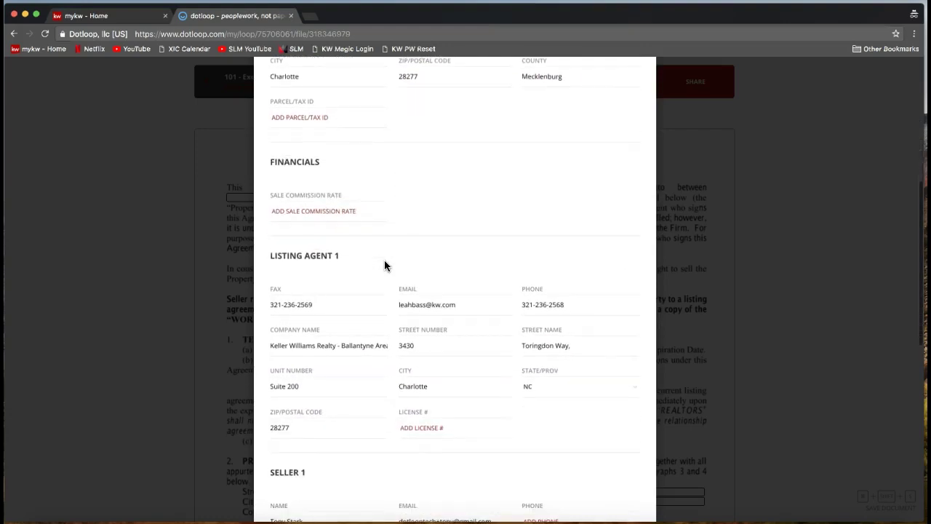
scroll(385, 266, down, 5)
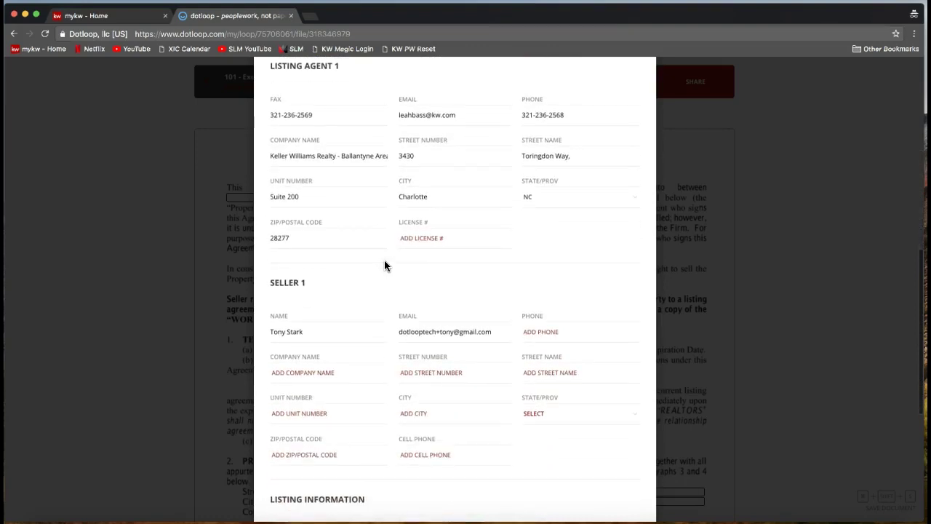
scroll(384, 265, down, 5)
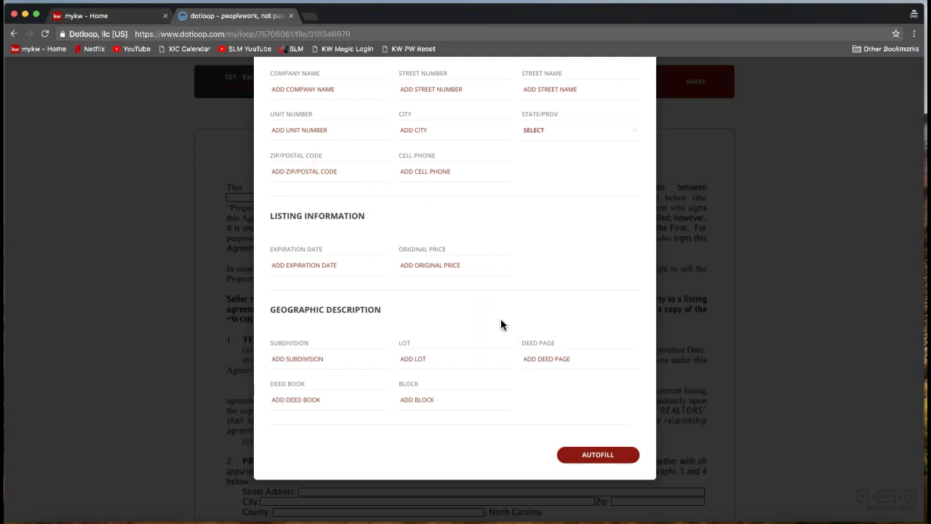
click(583, 453)
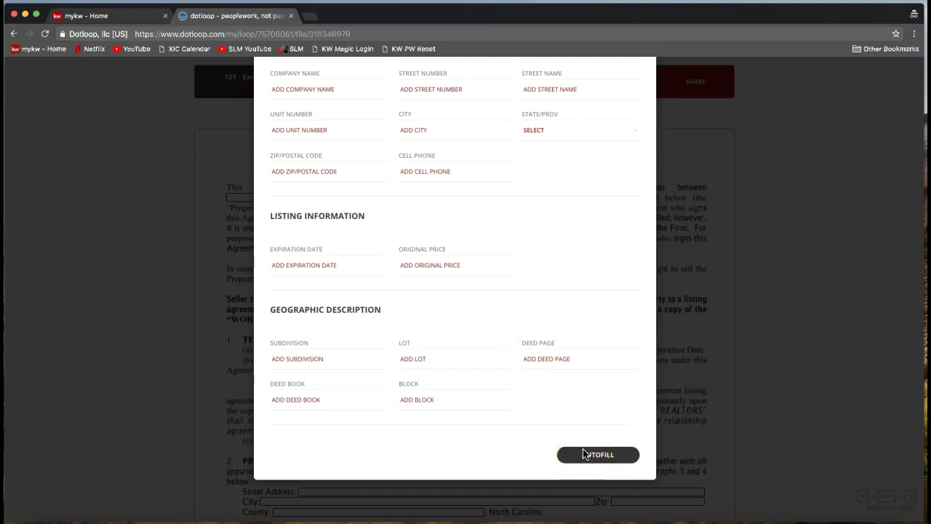
click(586, 477)
- Apply Autofill and review the filled seller, firm and 1112 Dotloop Rocks Drive address
click(591, 456)
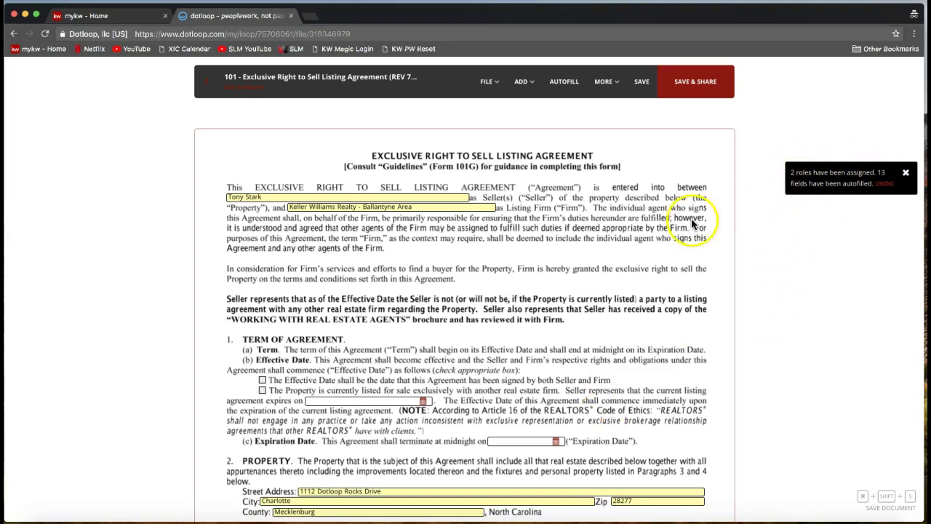
scroll(679, 227, down, 2)
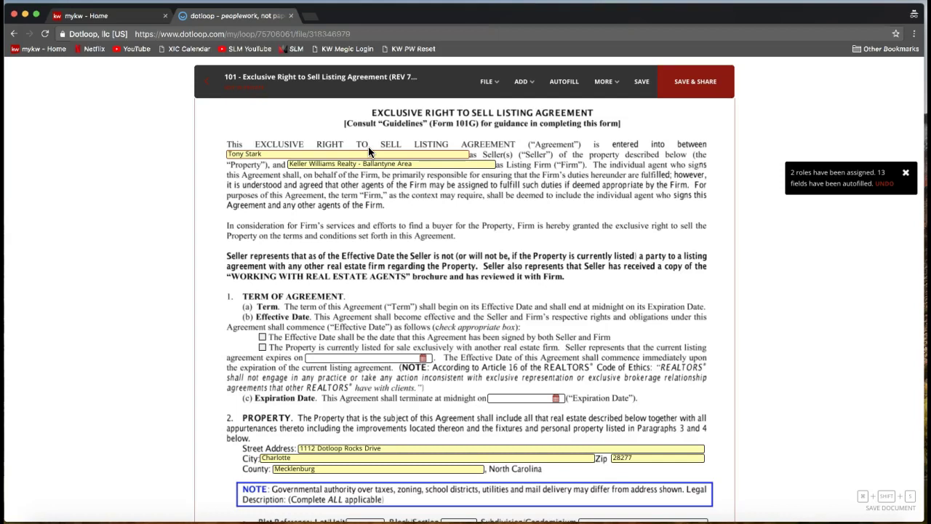
click(320, 154)
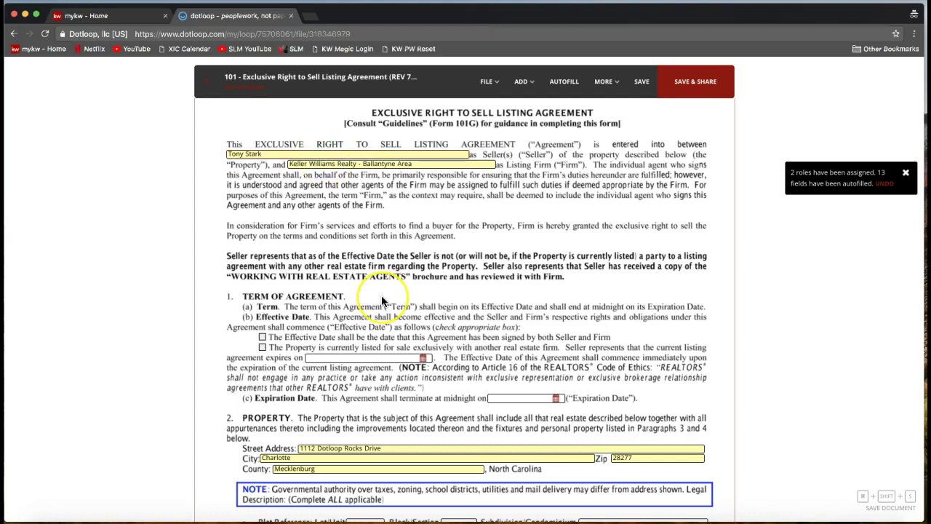
scroll(378, 298, down, 3)
scroll(381, 300, up, 3)
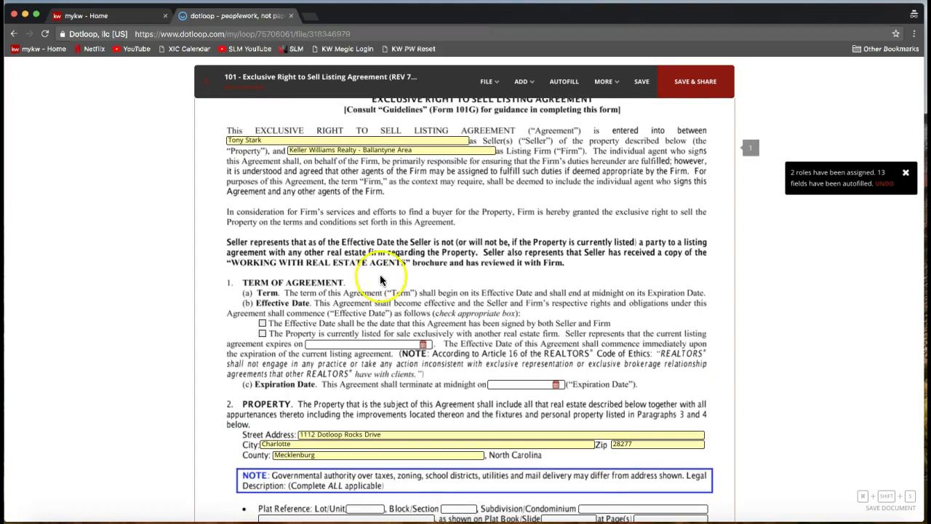
scroll(376, 265, up, 2)
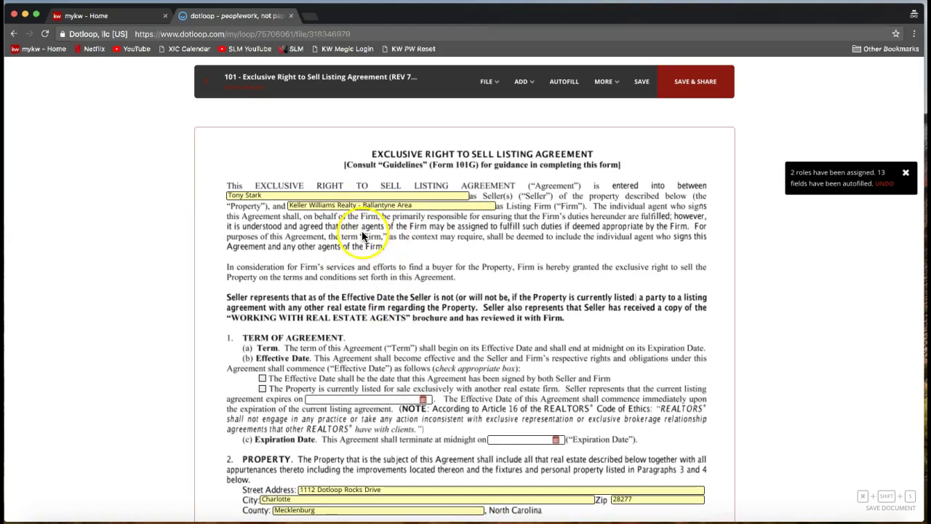
- Look through the agreement's document menus and choose Host in Person Signing from More
click(501, 93)
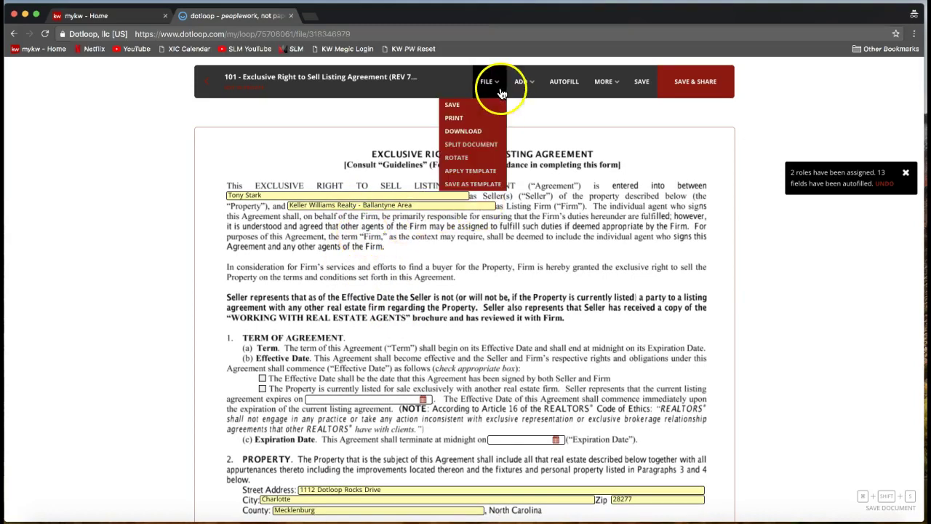
click(520, 93)
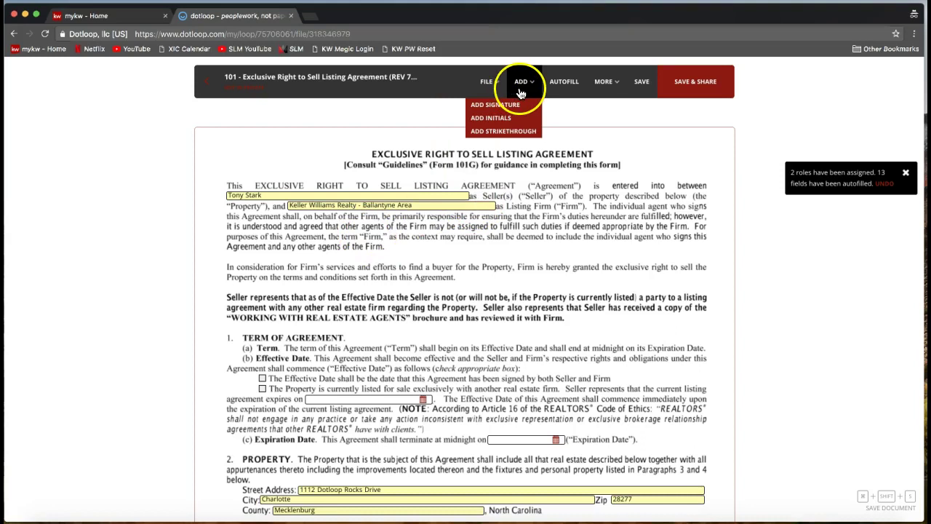
mouse_move(602, 86)
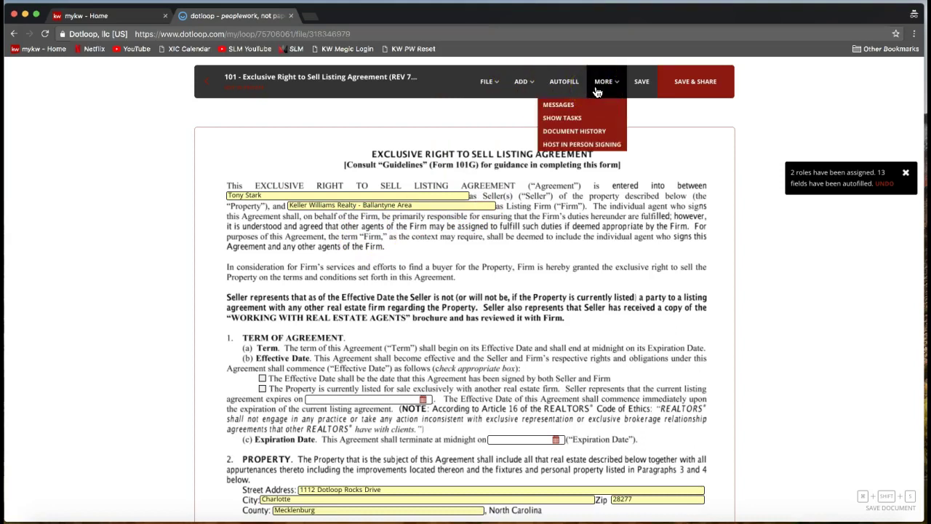
click(613, 87)
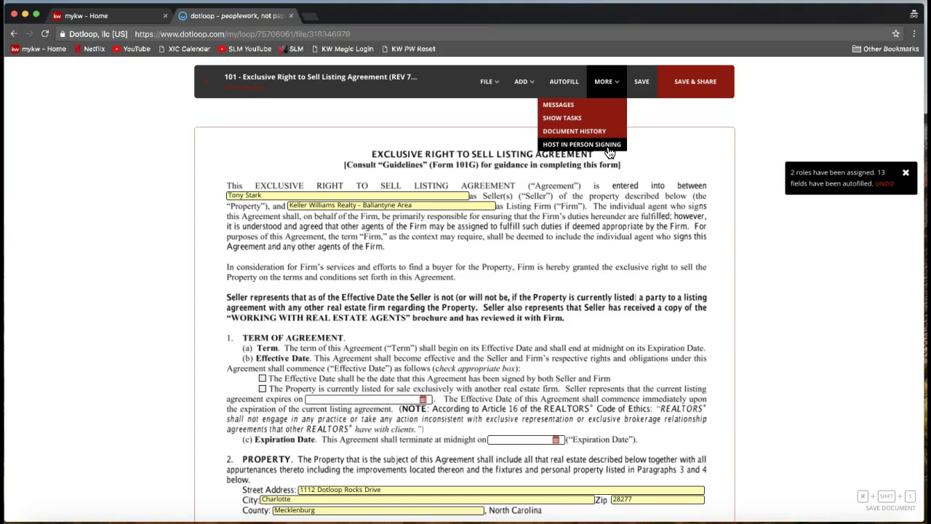
click(609, 84)
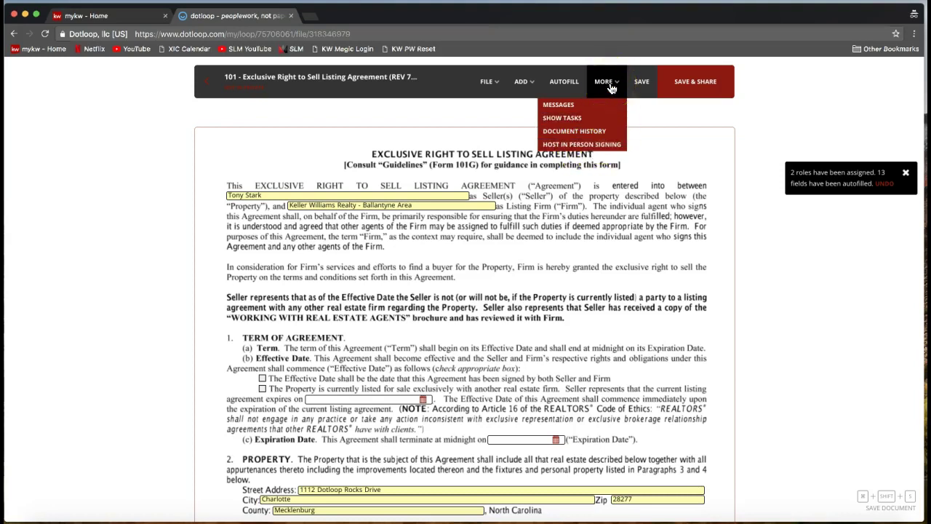
click(611, 148)
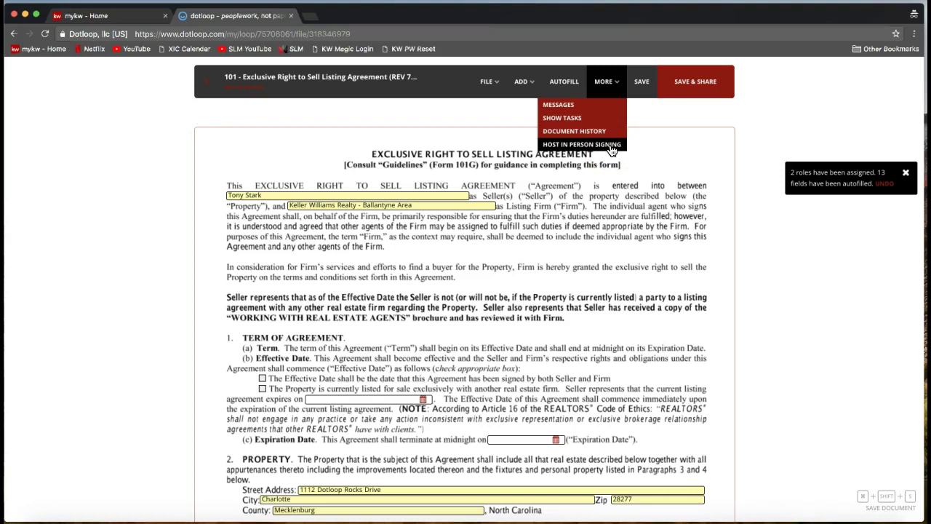
click(586, 148)
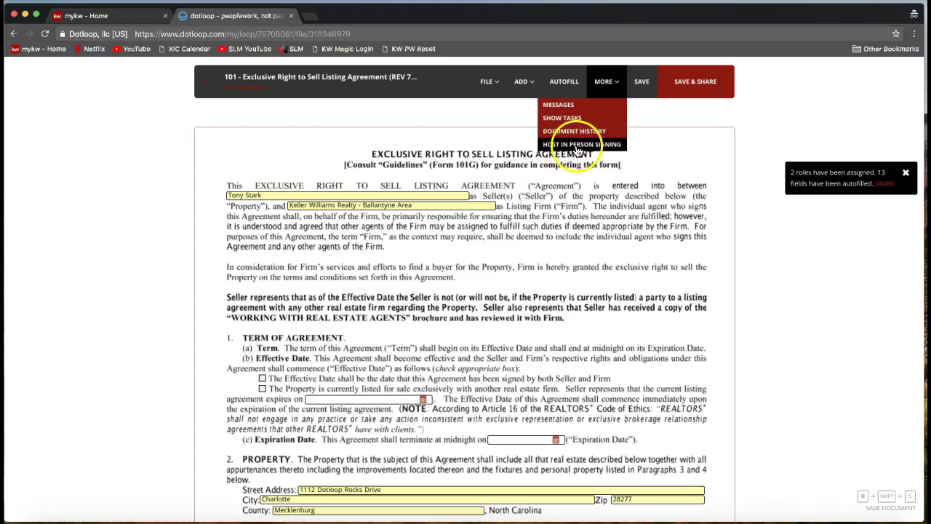
- Save the agreement's changes, then dismiss the Host in person signing dialog without signing
click(574, 147)
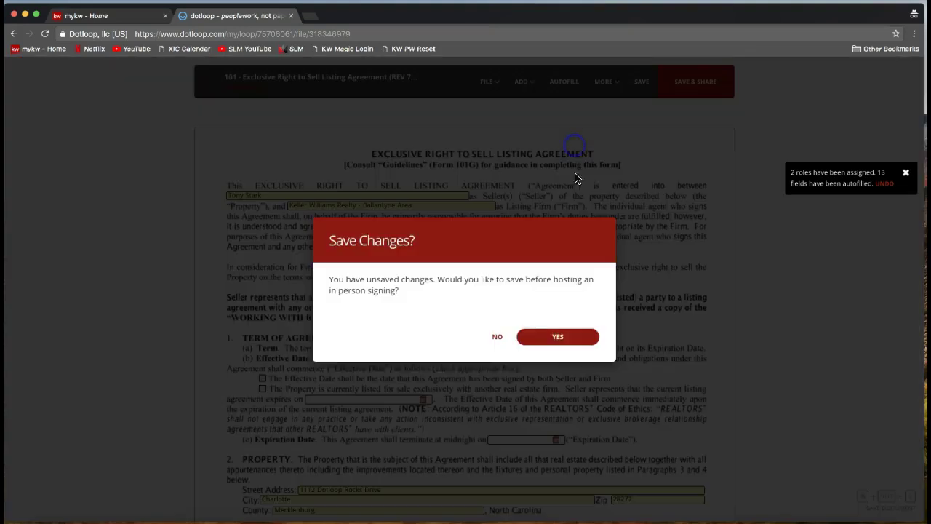
click(580, 339)
click(584, 344)
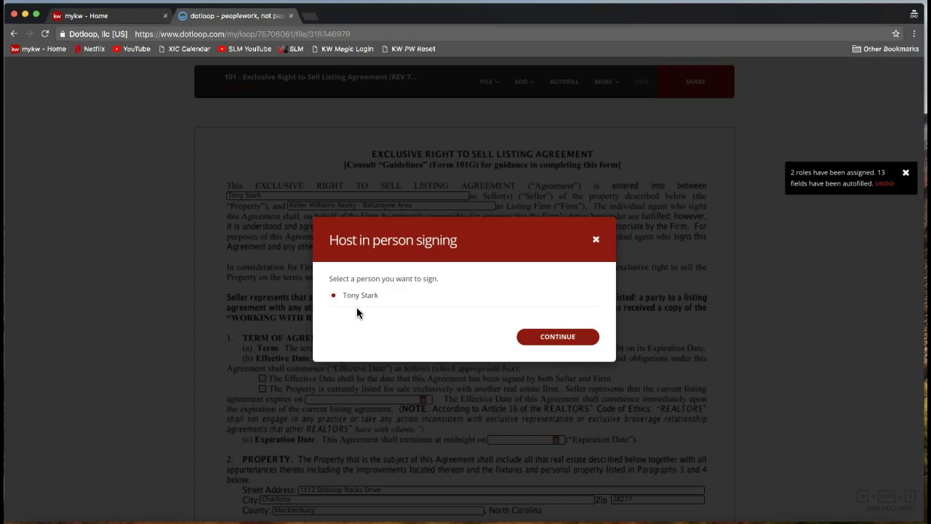
click(597, 241)
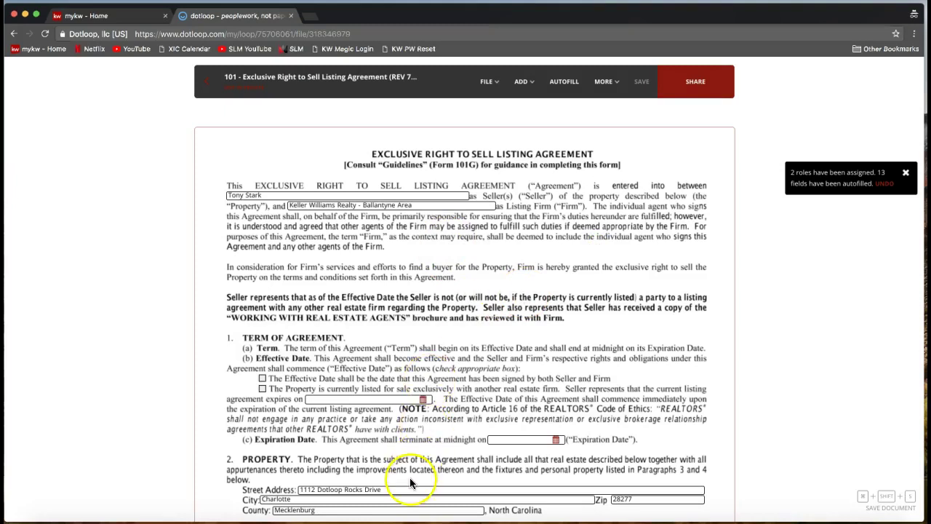
scroll(410, 477, down, 1)
- Select the Street Address field and try center and right alignment before returning to left
click(390, 454)
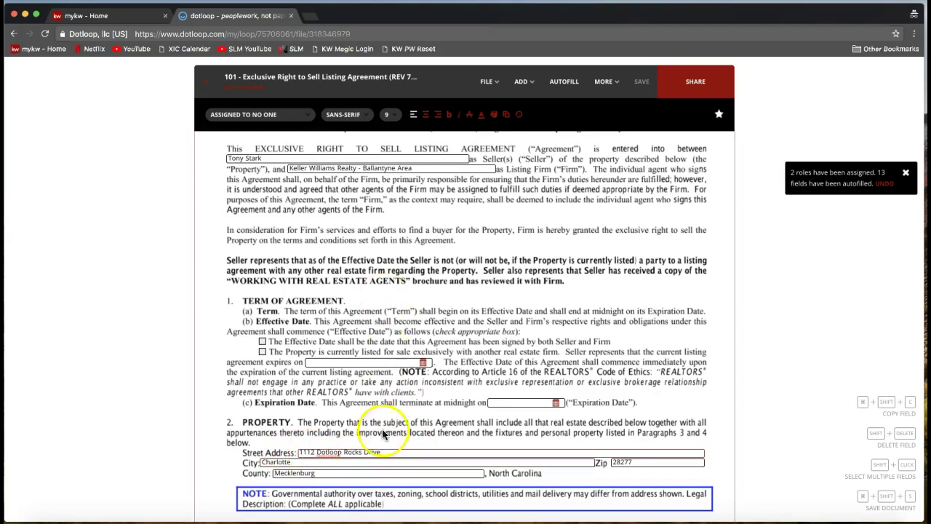
click(393, 452)
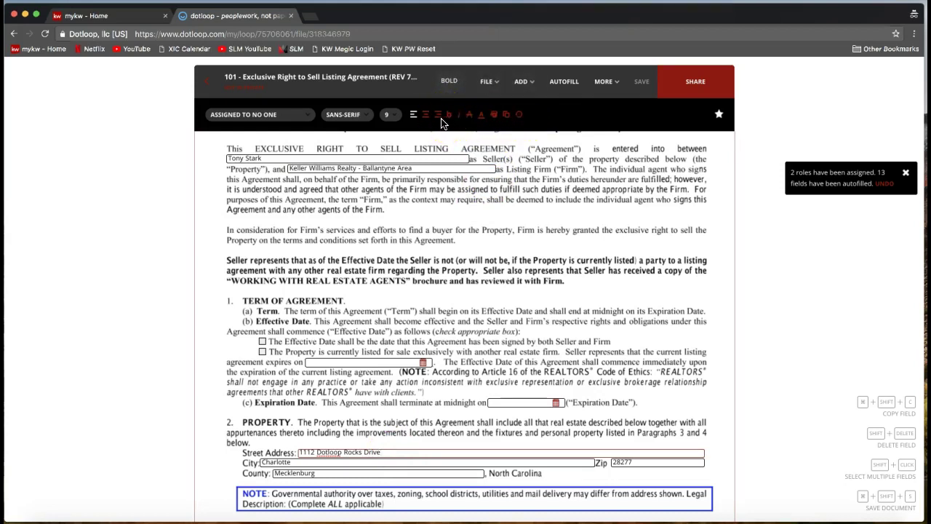
click(396, 452)
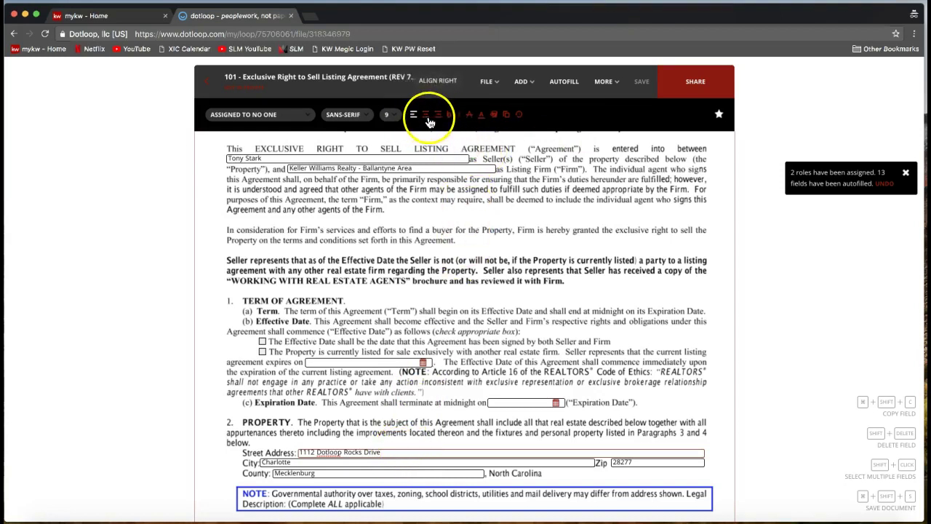
click(426, 118)
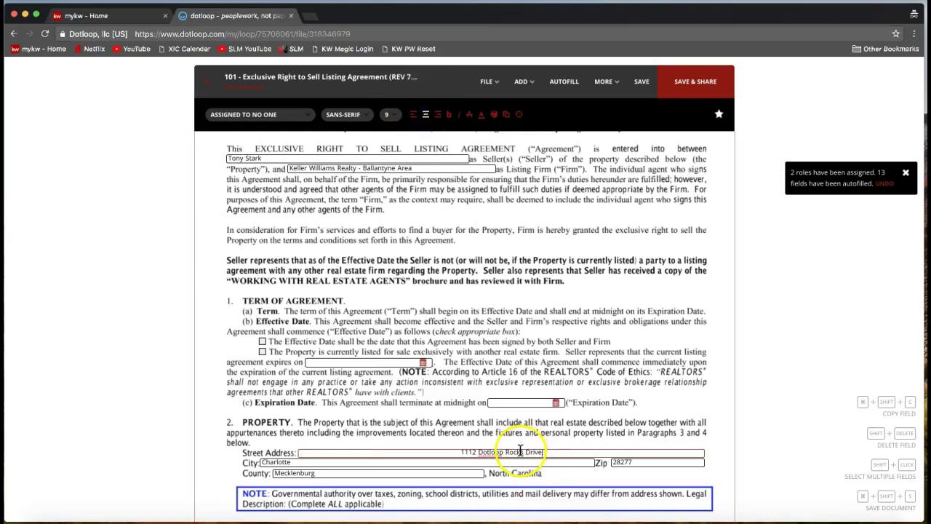
click(437, 117)
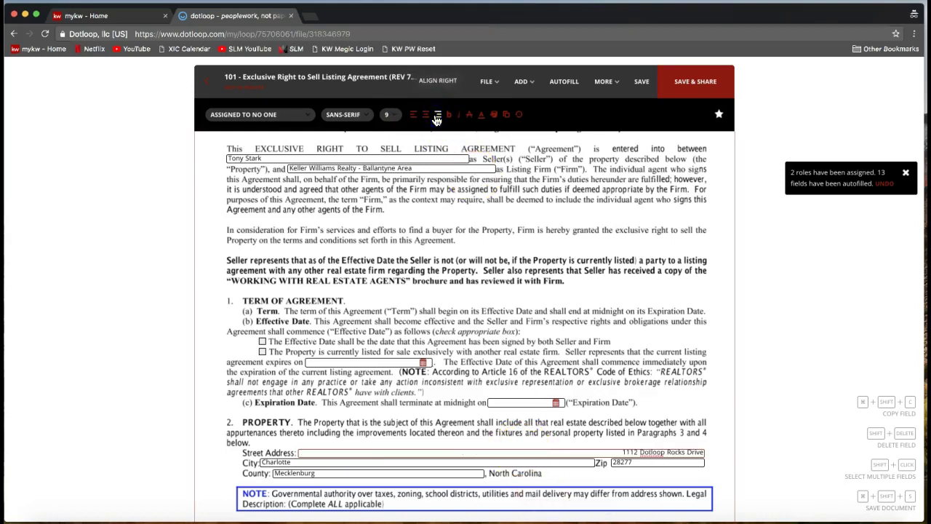
click(413, 117)
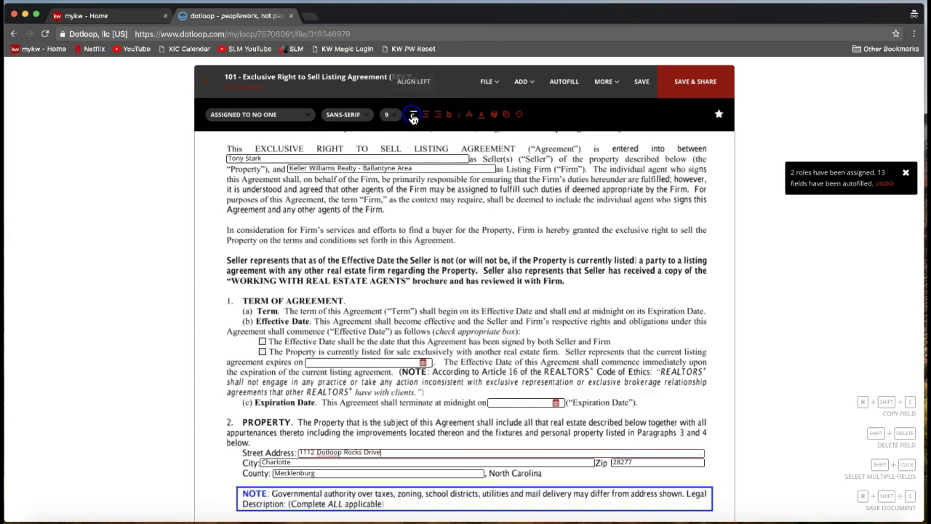
click(413, 118)
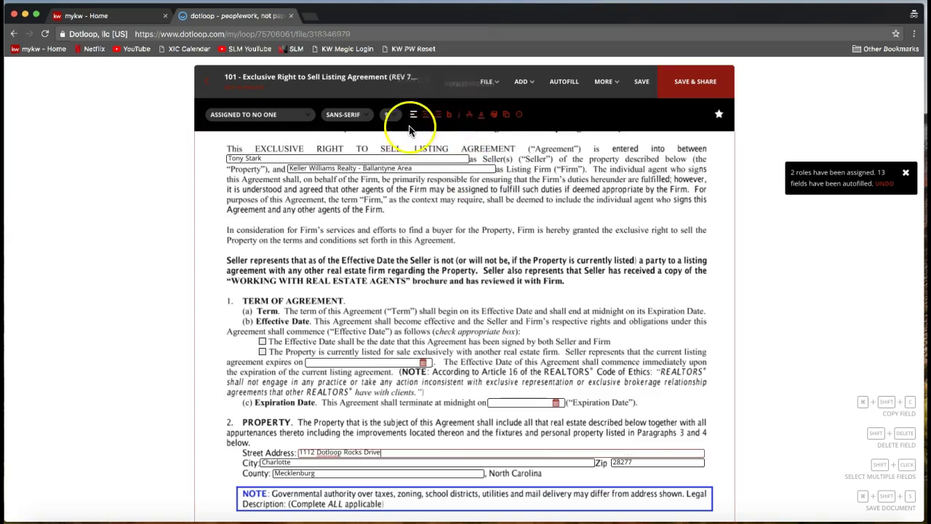
- Keep the font size unchanged, make the address bold and give it a blue colour
click(387, 118)
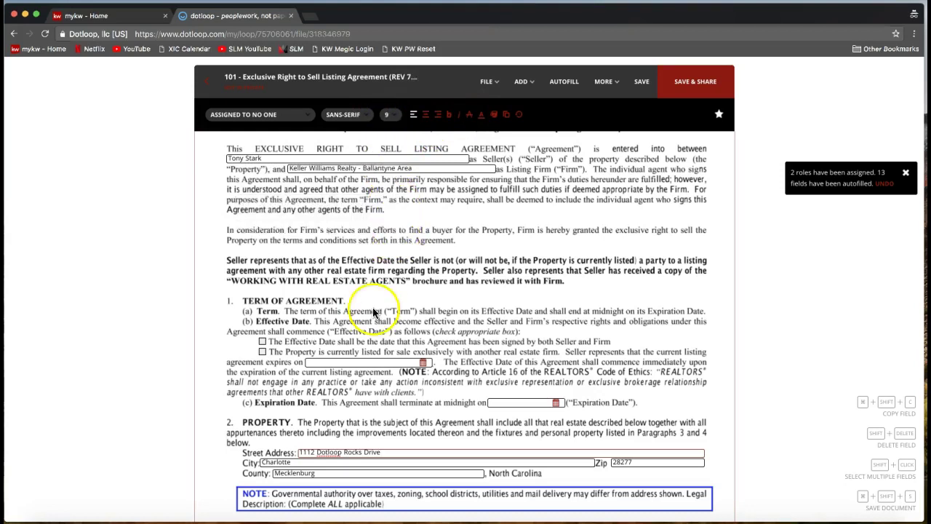
click(391, 114)
click(351, 451)
click(391, 114)
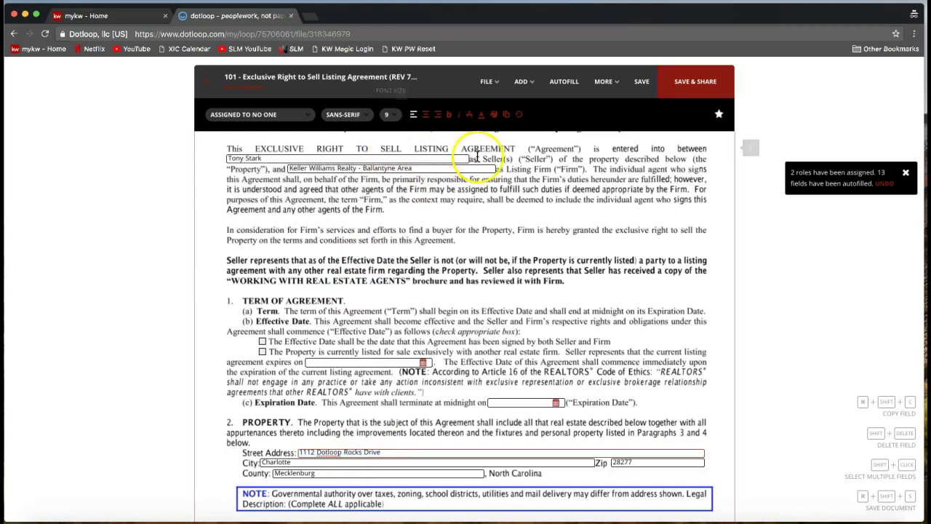
click(449, 116)
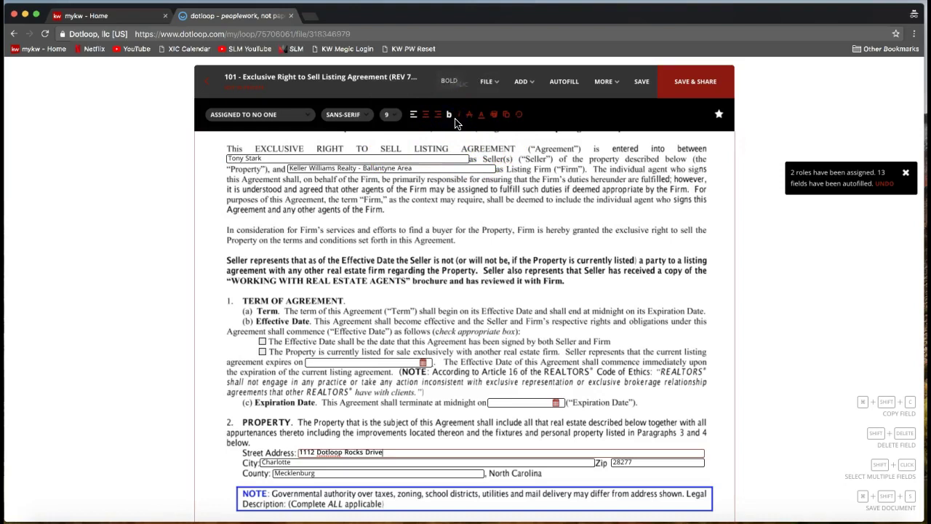
click(343, 115)
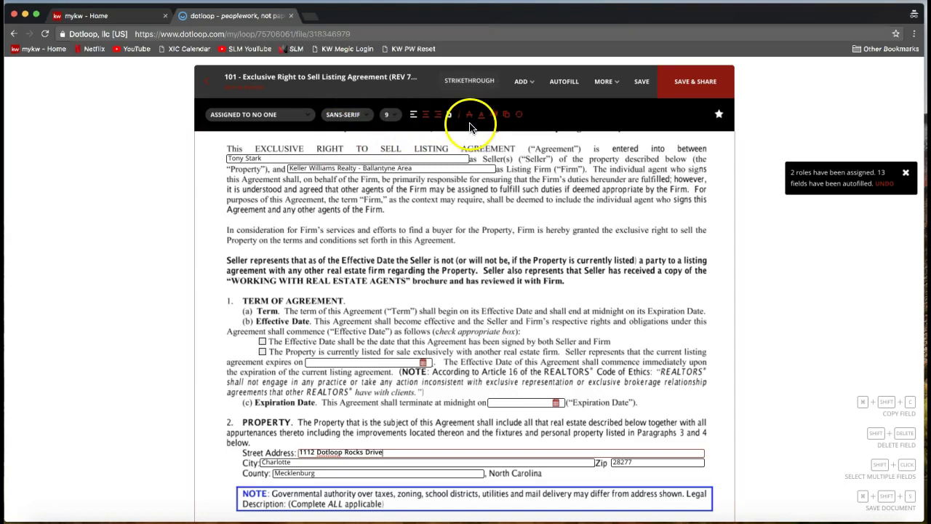
click(493, 115)
click(483, 146)
scroll(368, 464, down, 2)
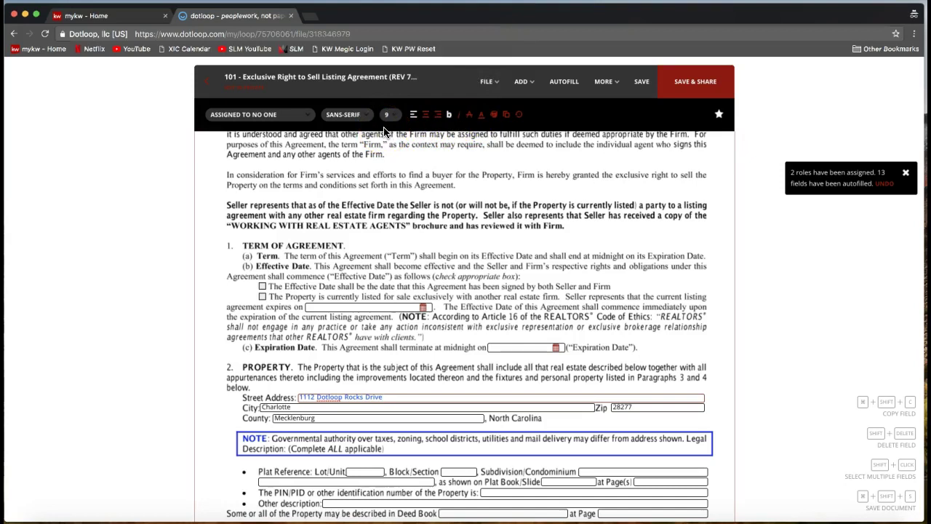
- Save the listing agreement with the formatted street address
click(635, 131)
click(643, 102)
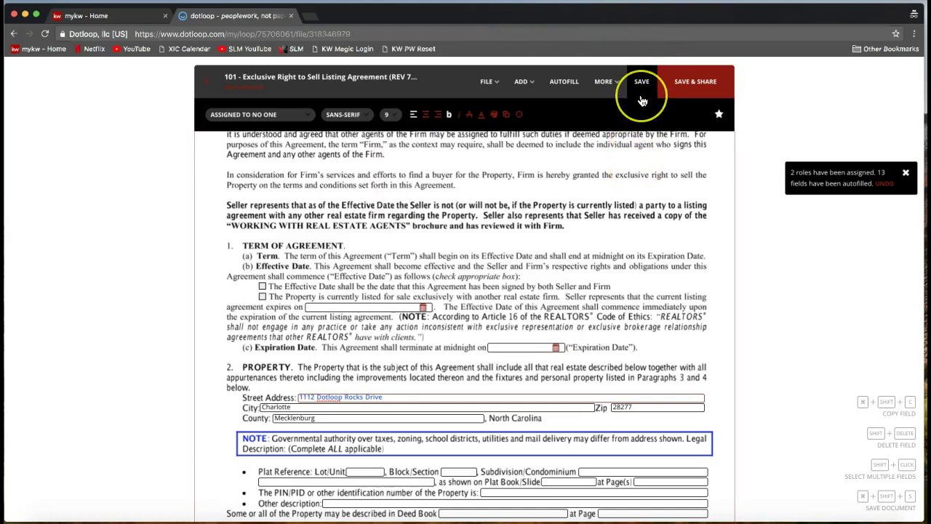
click(643, 101)
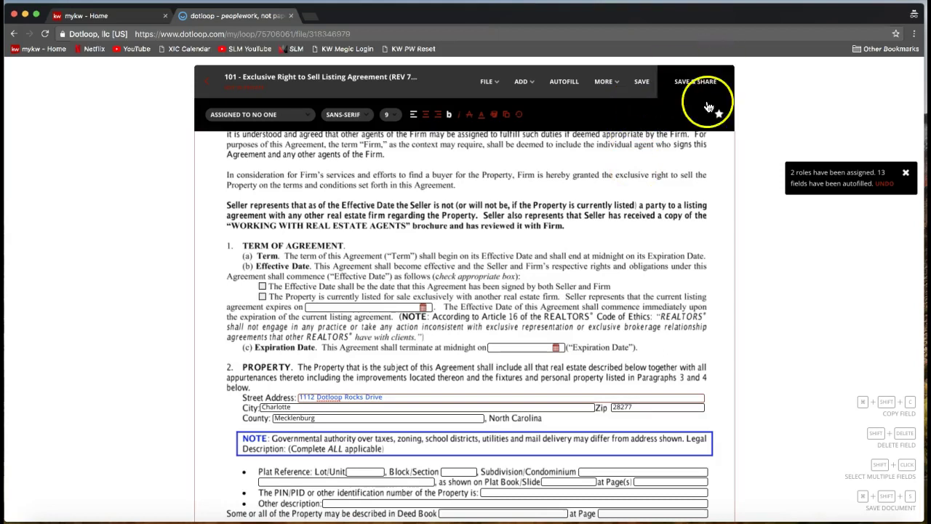
click(642, 95)
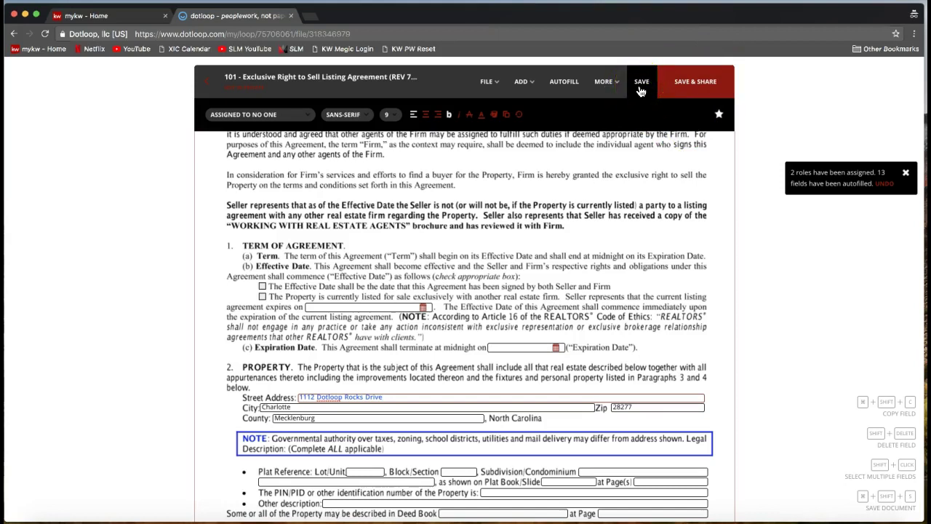
click(641, 88)
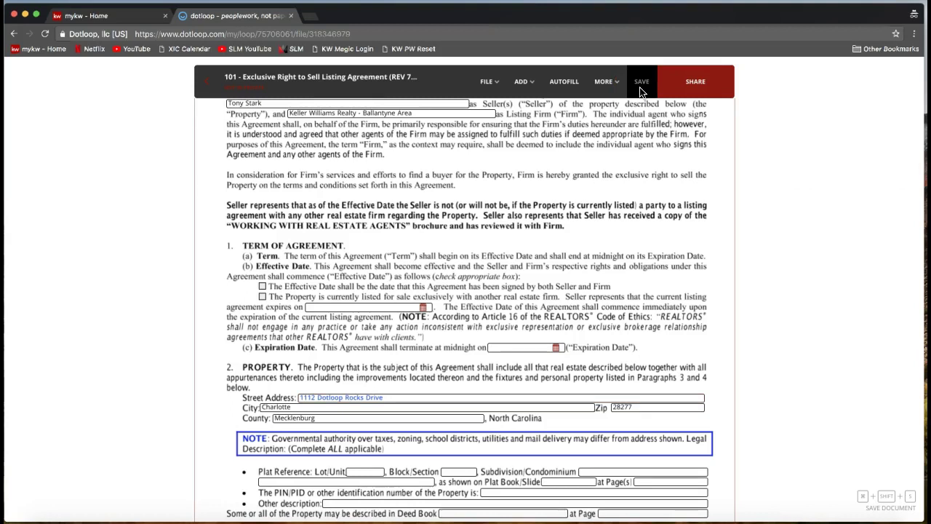
click(641, 90)
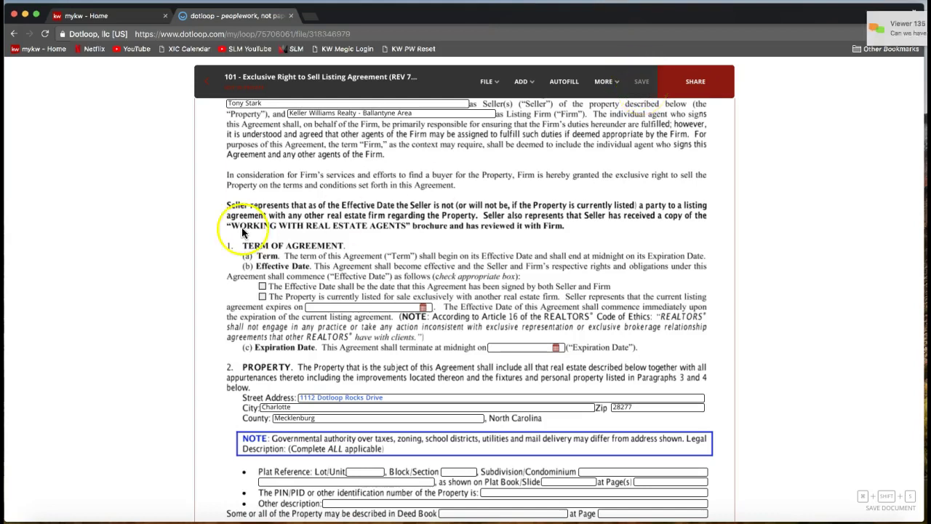
click(223, 177)
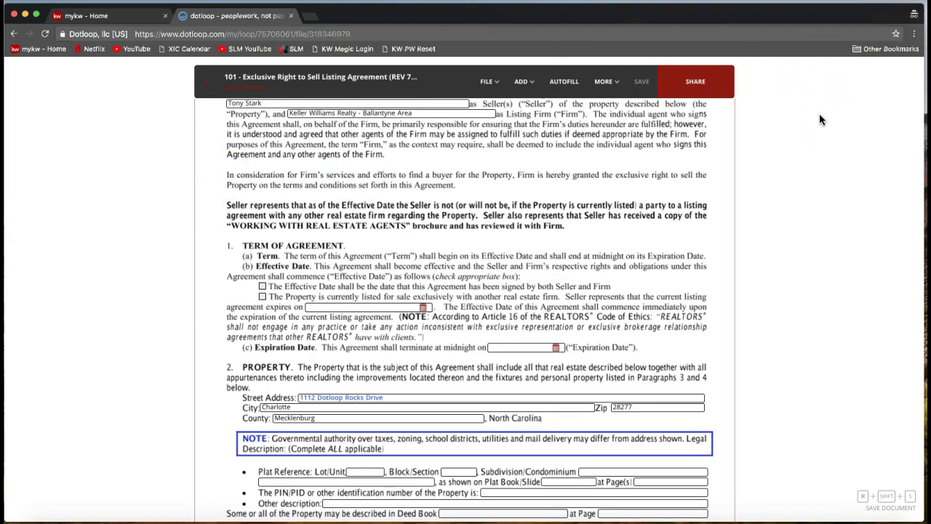
- Reselect the 1112 Dotloop Rocks Drive text, then deselect the field
click(351, 398)
drag(305, 397, 364, 397)
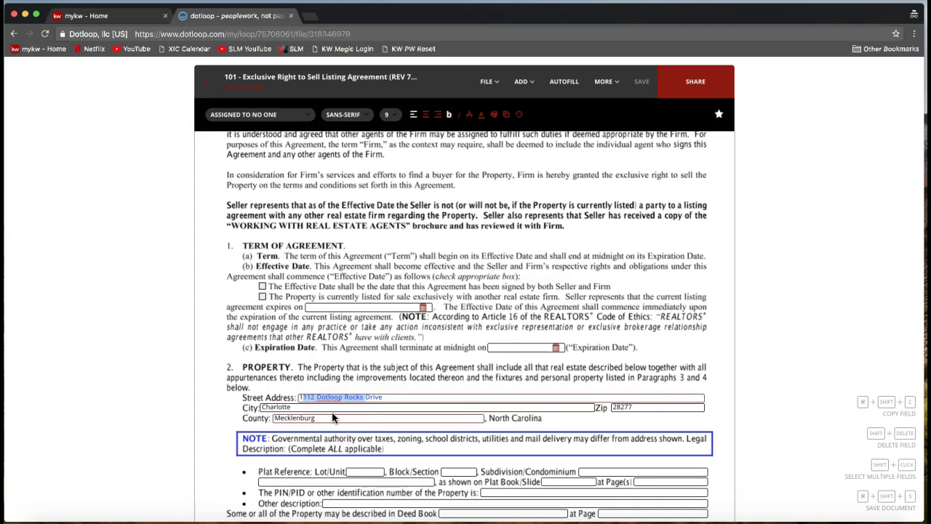
click(169, 260)
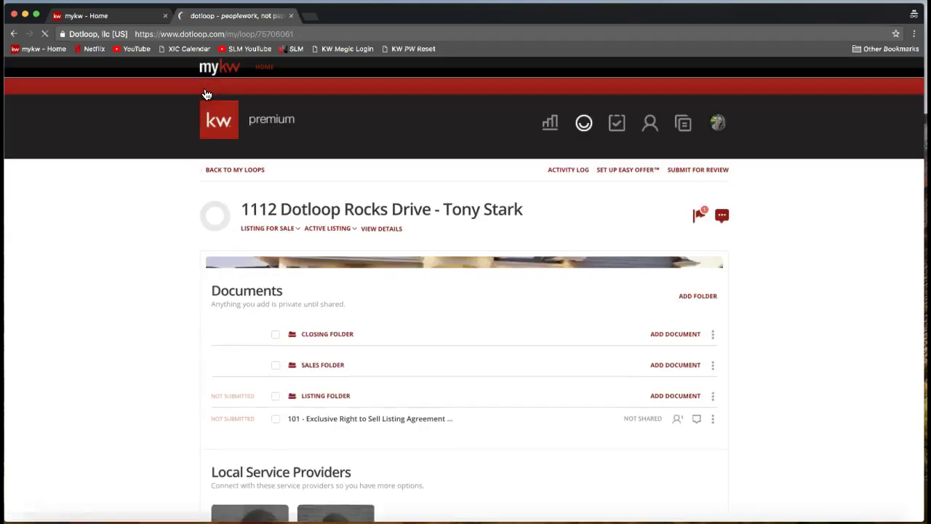
- Return from the agreement to the loop's document folders and scroll down
click(319, 286)
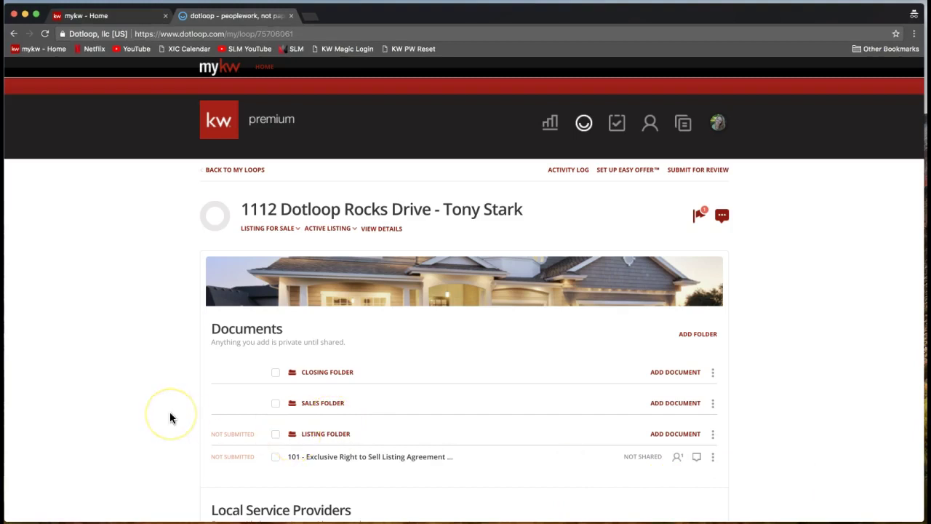
scroll(171, 416, down, 2)
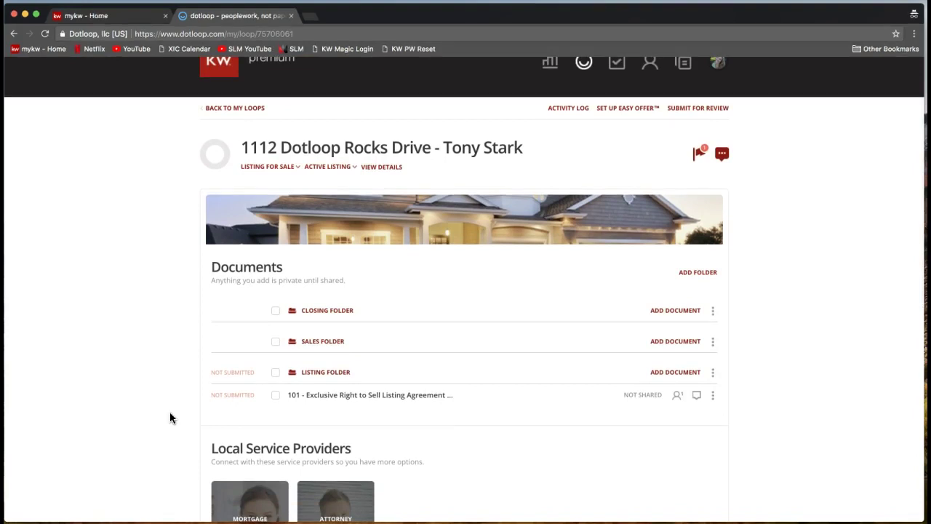
drag(335, 402, 484, 401)
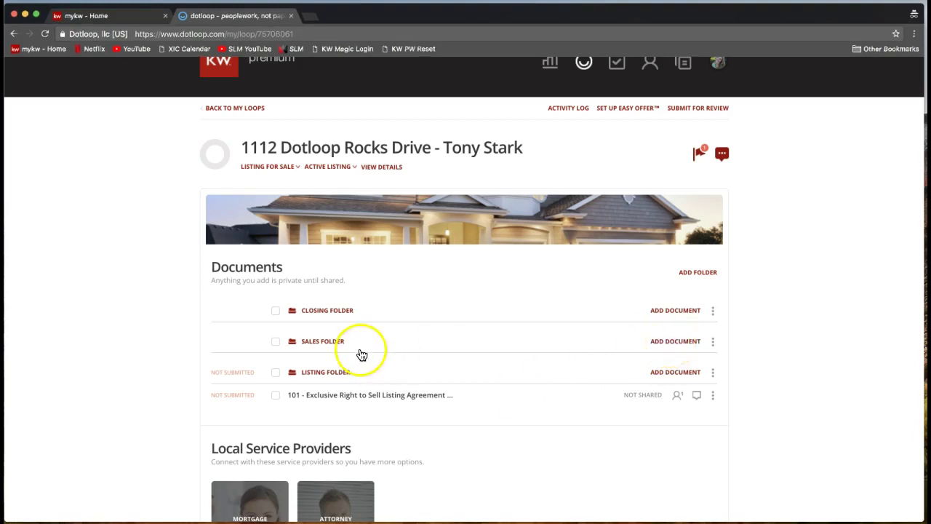
- Open the actions menu on the 101 listing agreement row in the Listing Folder
click(661, 342)
click(551, 286)
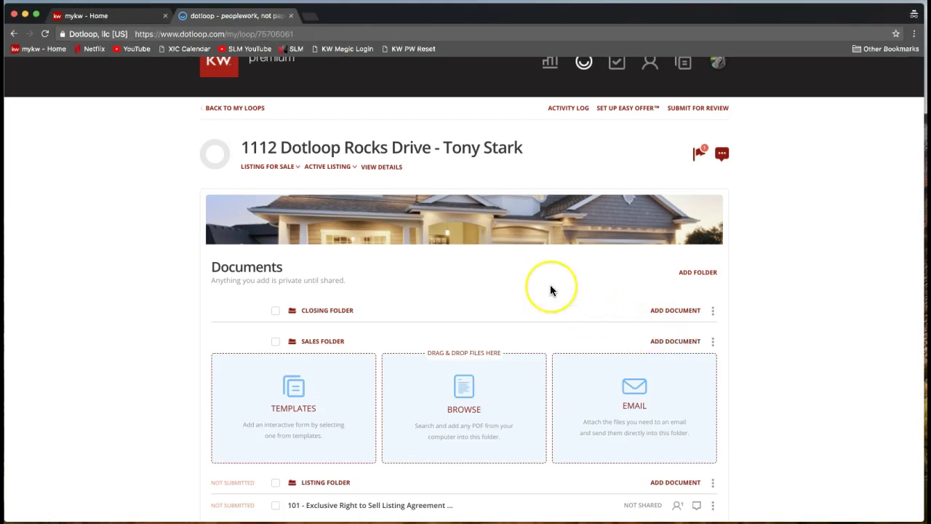
scroll(550, 287, down, 2)
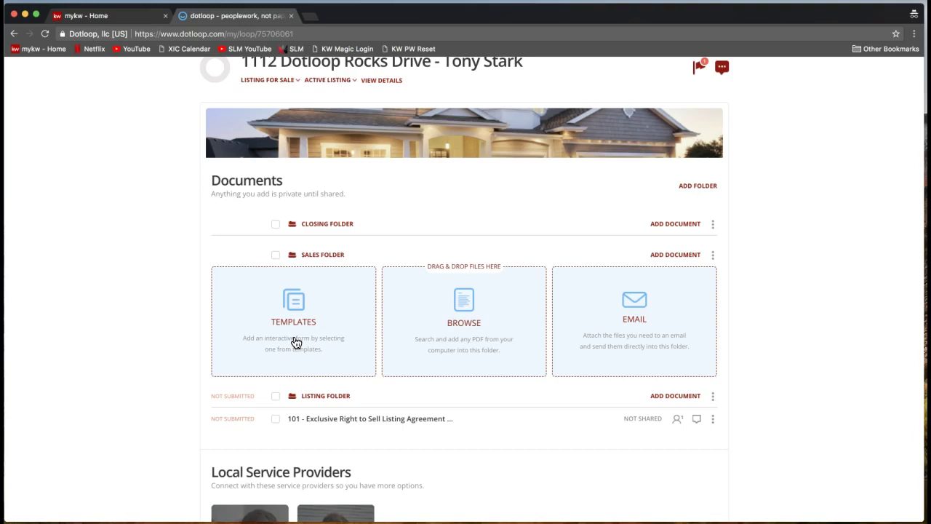
scroll(295, 343, down, 2)
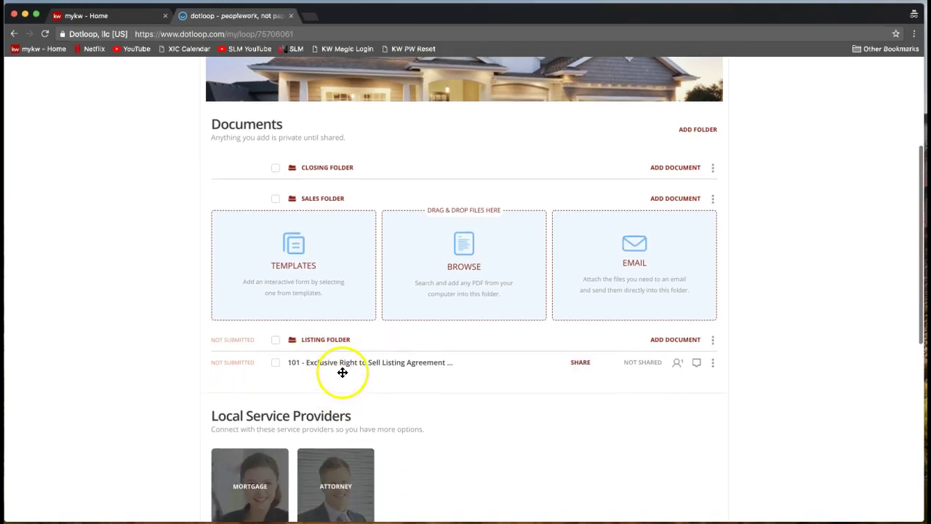
click(713, 368)
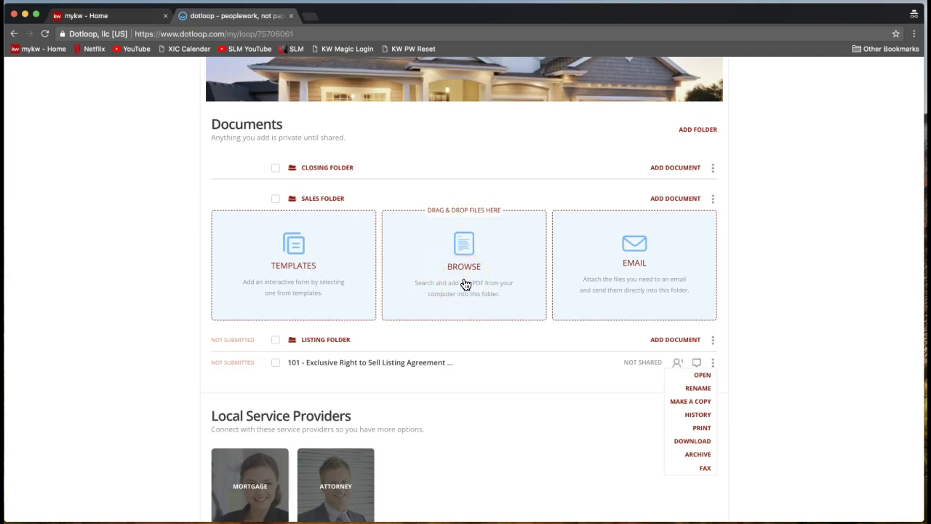
- Upload the 2-T Offer to Purchase and Contract PDF from the computer into the Sales Folder
click(466, 284)
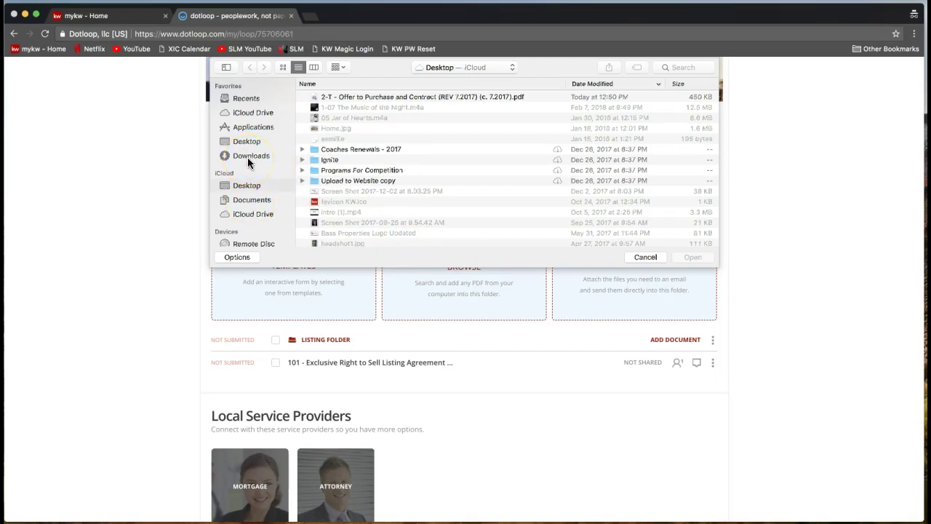
click(355, 96)
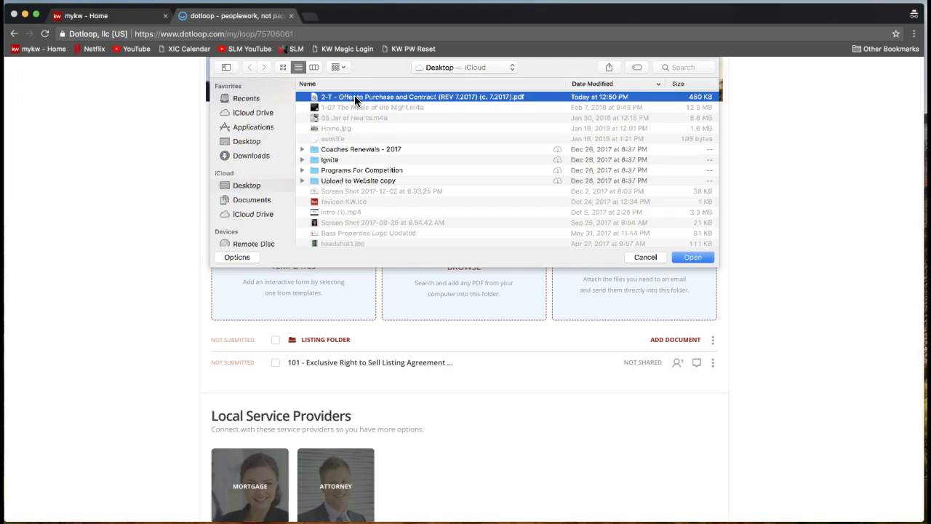
click(493, 102)
double_click(436, 99)
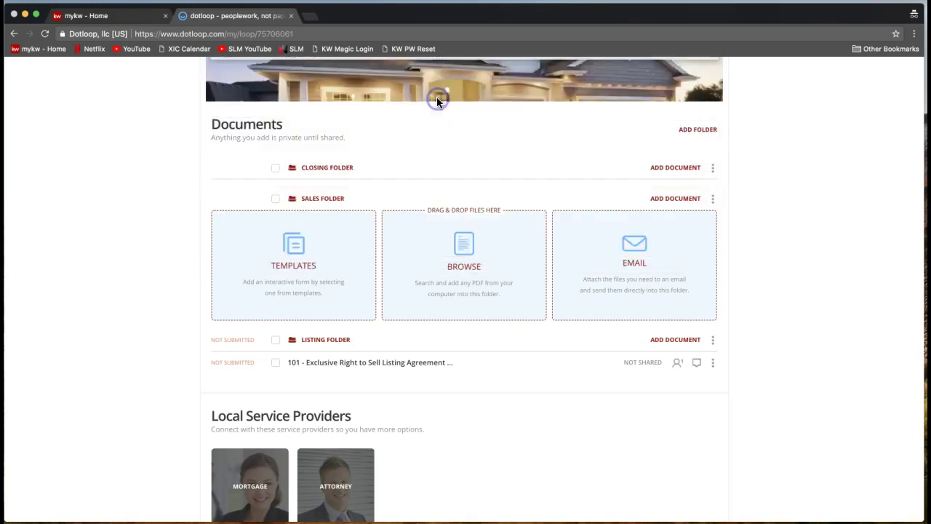
click(457, 193)
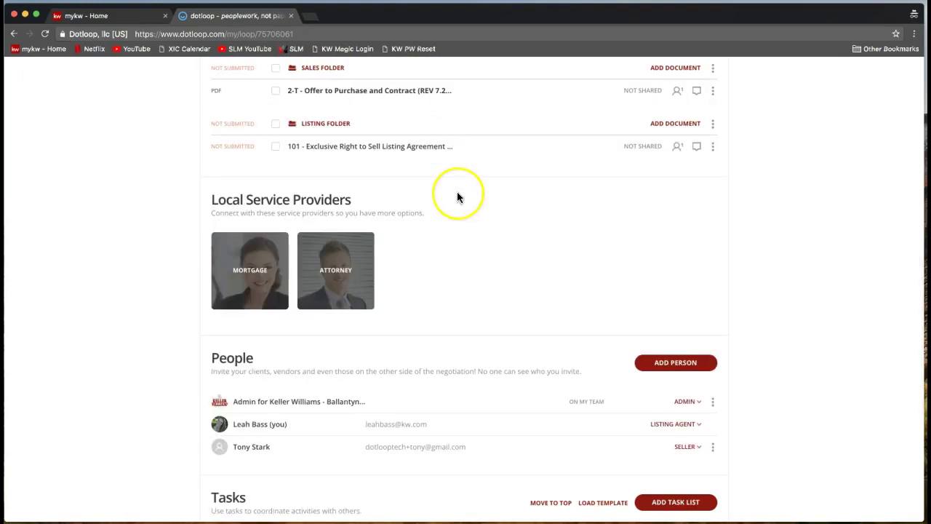
scroll(457, 195, up, 3)
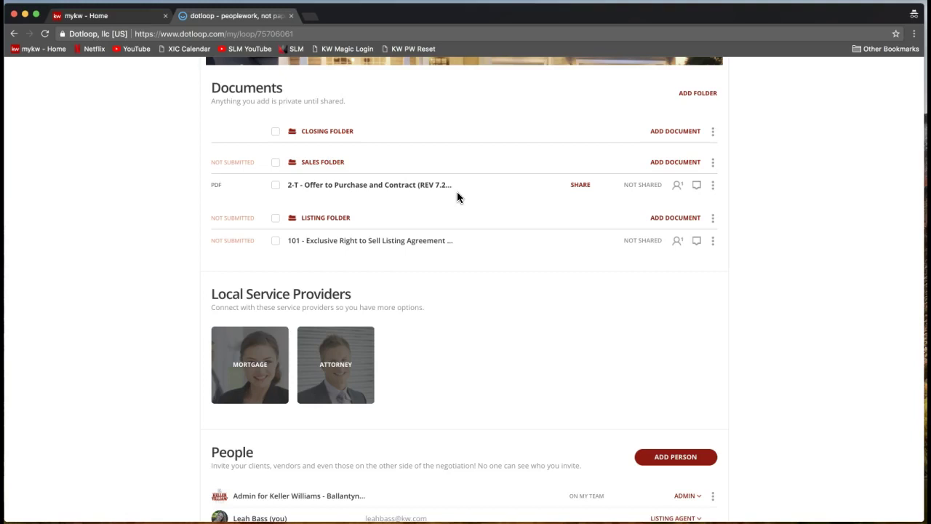
scroll(457, 191, up, 3)
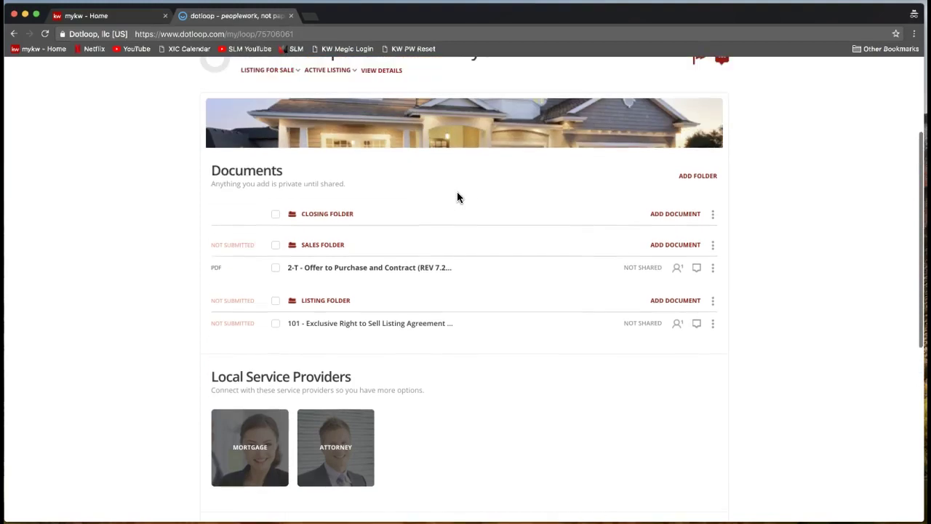
click(421, 274)
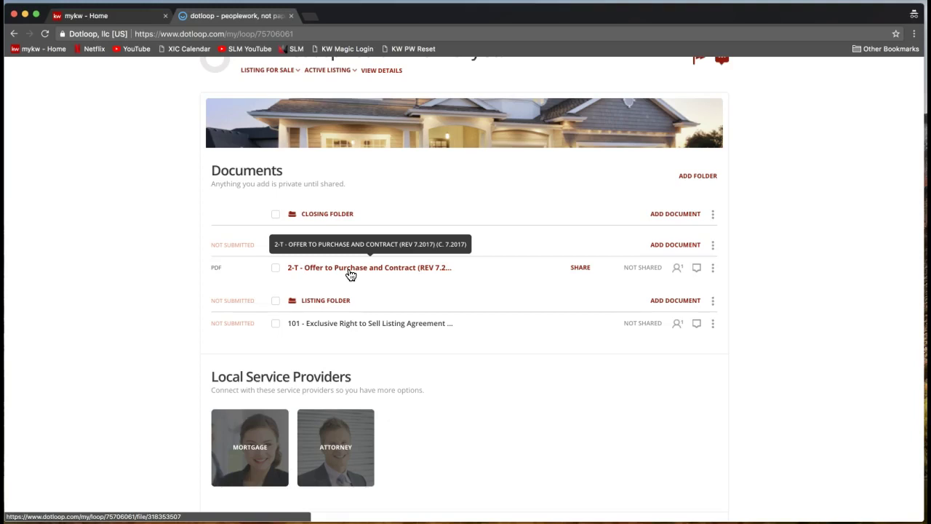
- Open the uploaded 2-T Offer to Purchase and Contract and show its FILE menu
scroll(351, 274, up, 1)
click(349, 290)
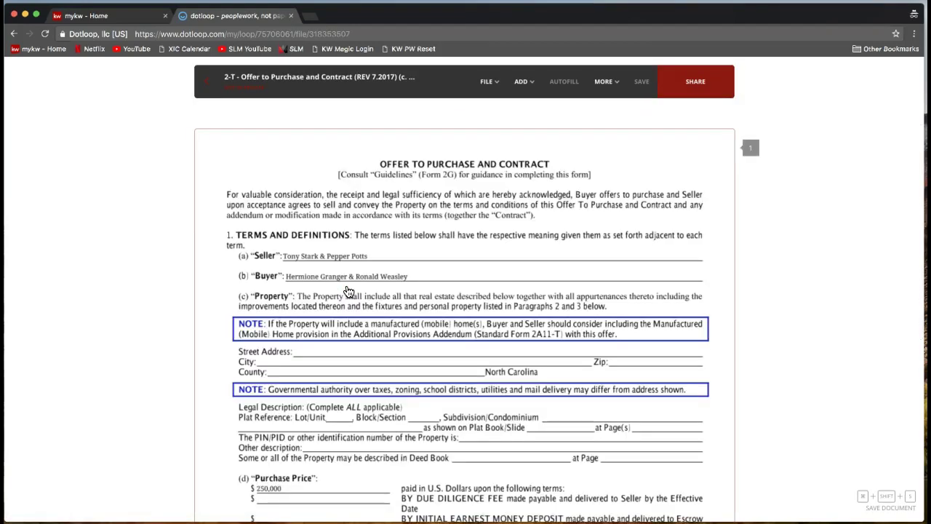
scroll(349, 291, down, 2)
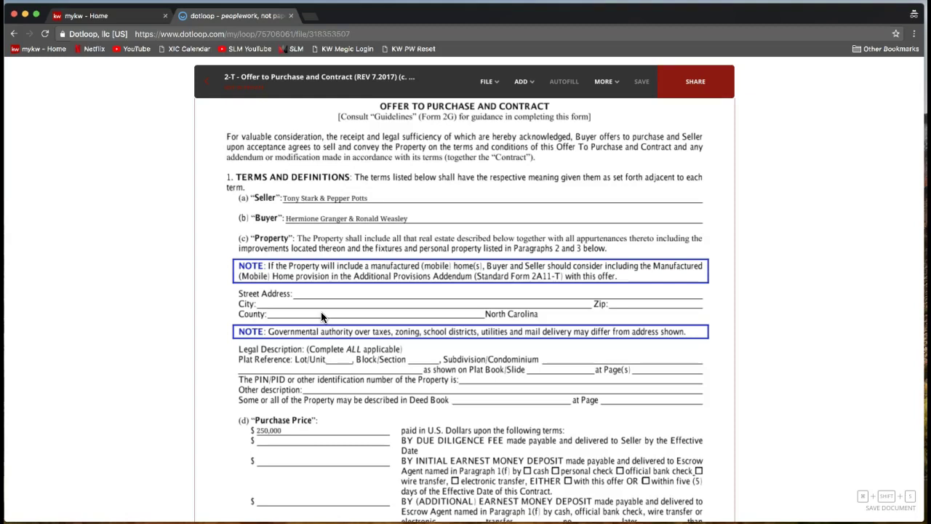
scroll(404, 237, up, 2)
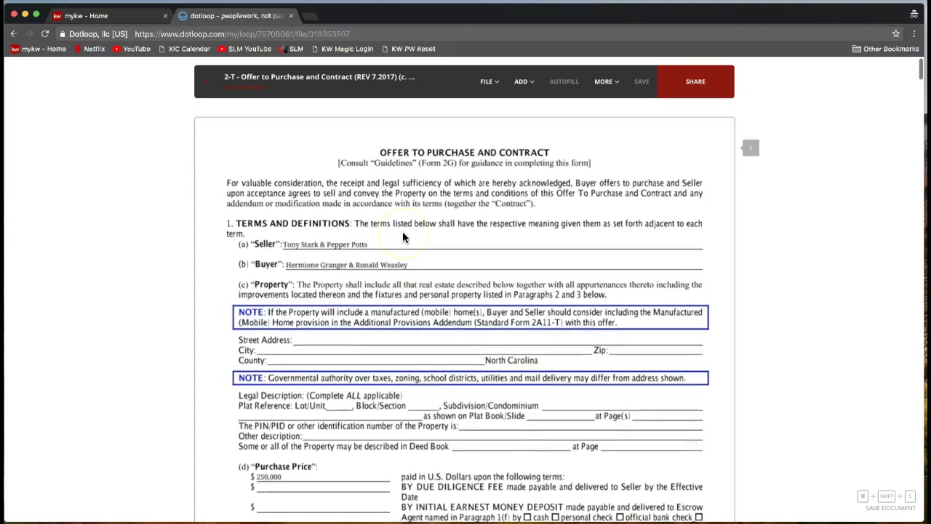
click(492, 84)
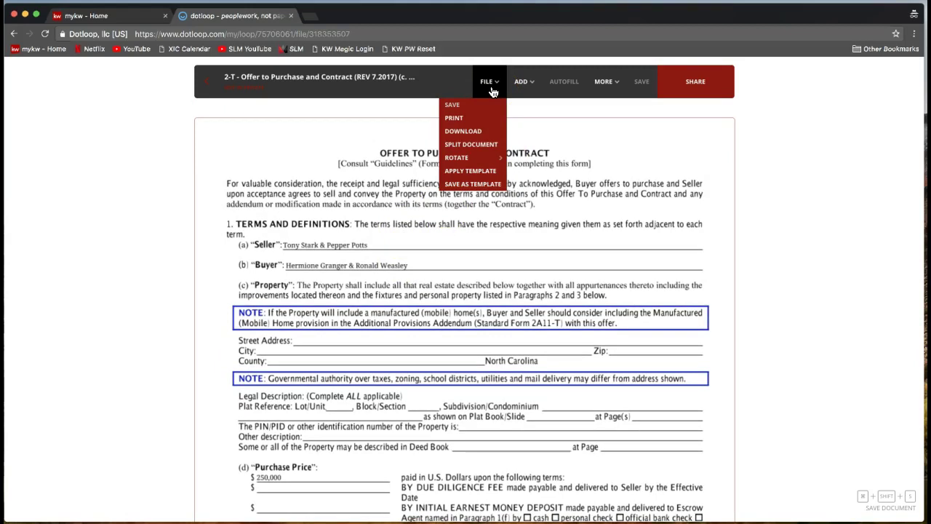
- Check the Rotate options, then open Split Document for the 13-page Offer to Purchase
click(468, 158)
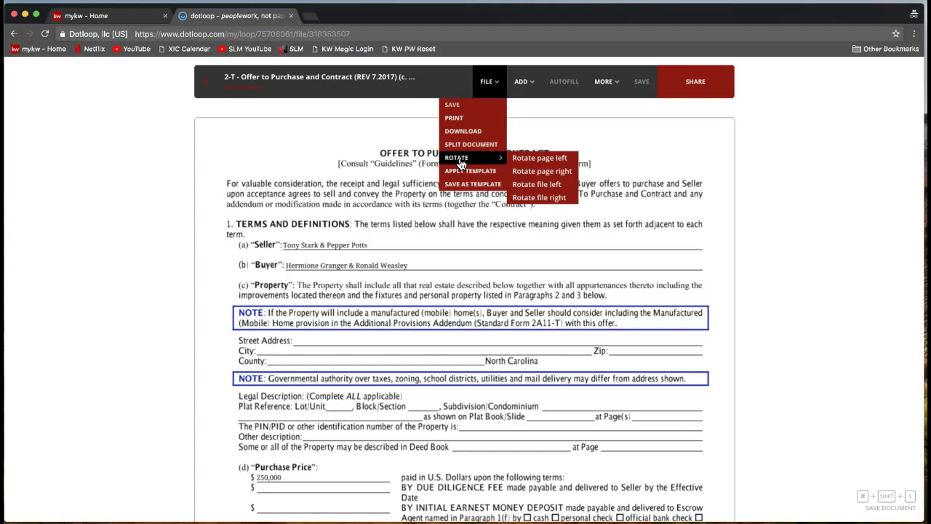
click(460, 162)
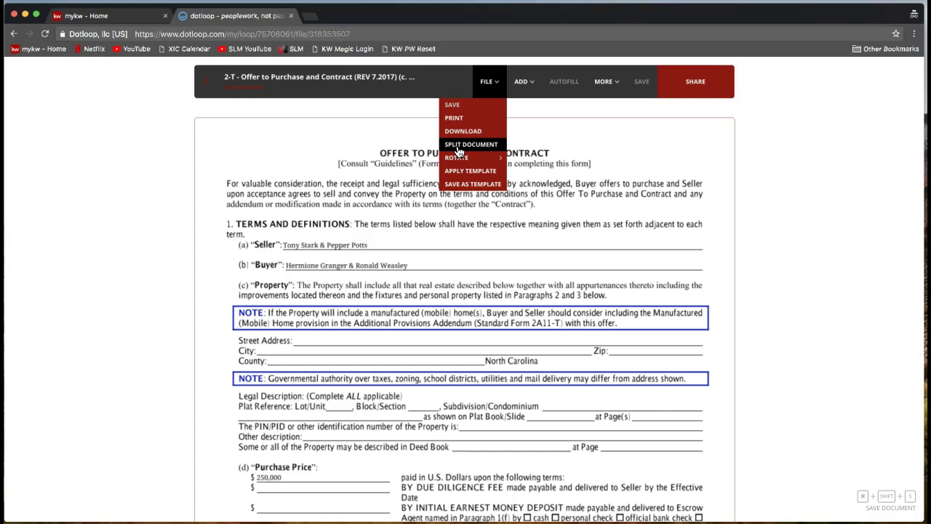
click(473, 144)
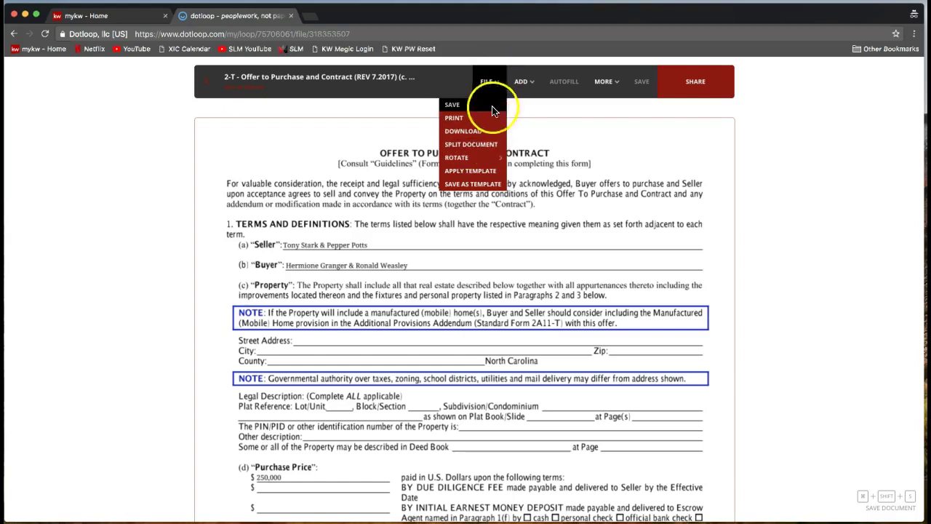
click(472, 144)
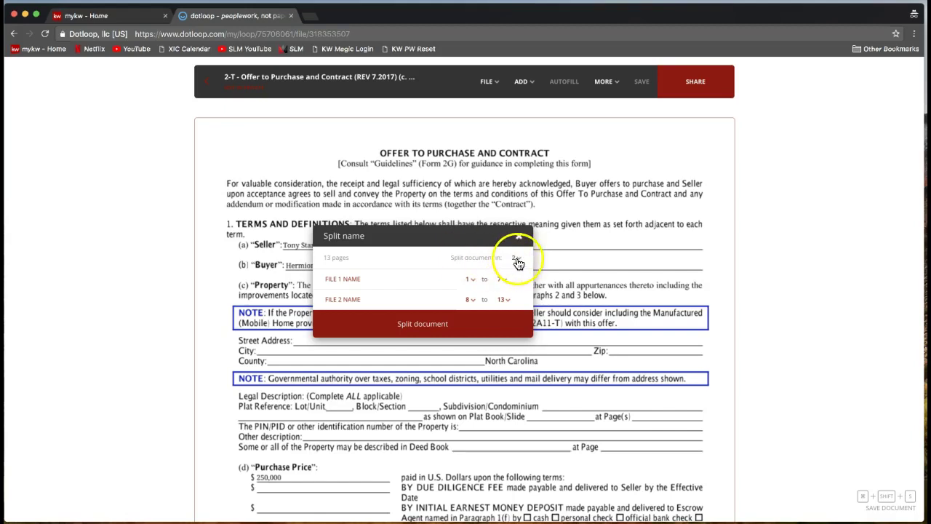
- Set the split to three files: pages 1–4, 5–9 and 10–13
click(515, 260)
scroll(521, 331, down, 3)
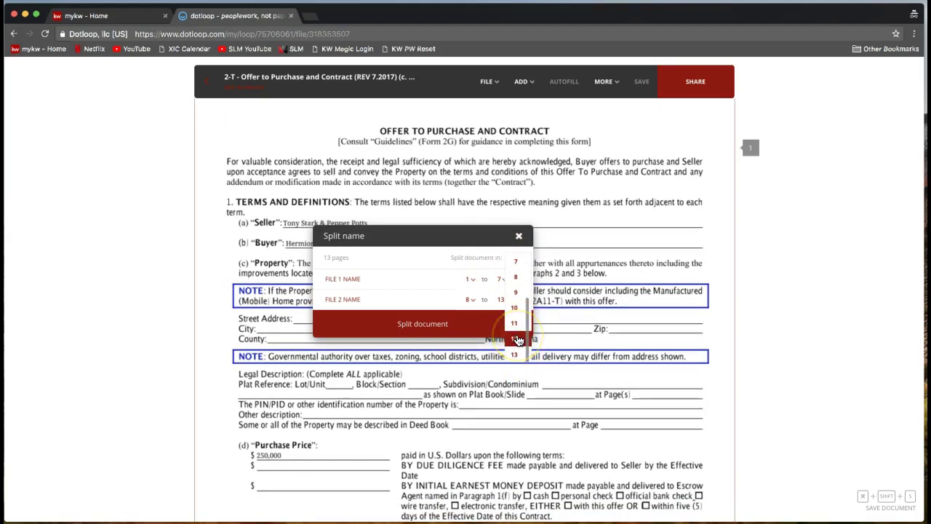
scroll(517, 336, up, 2)
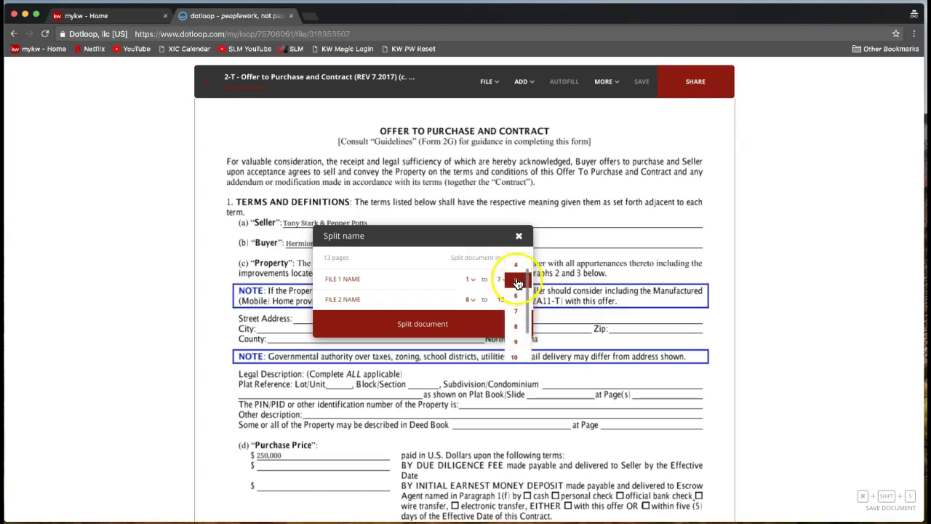
click(514, 270)
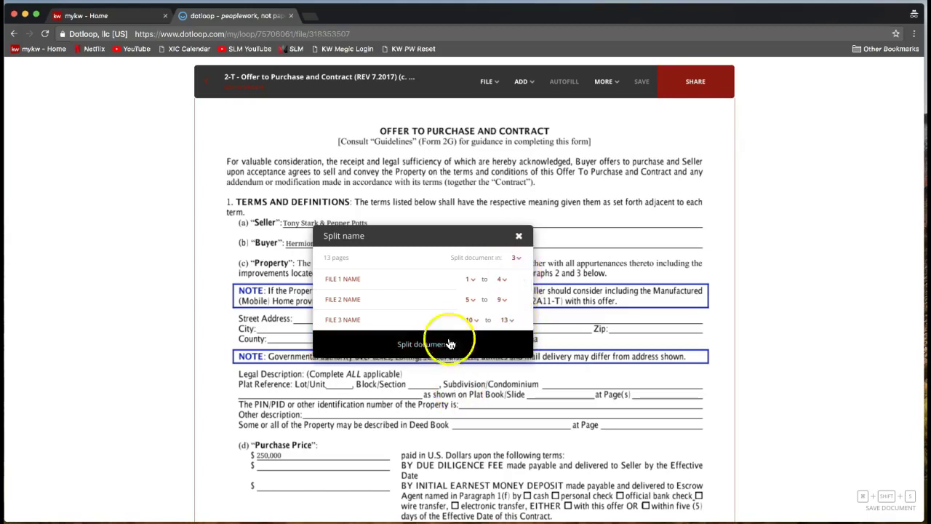
- Go through the File 1 and File 2 name fields, then close the split dialog without splitting
click(381, 281)
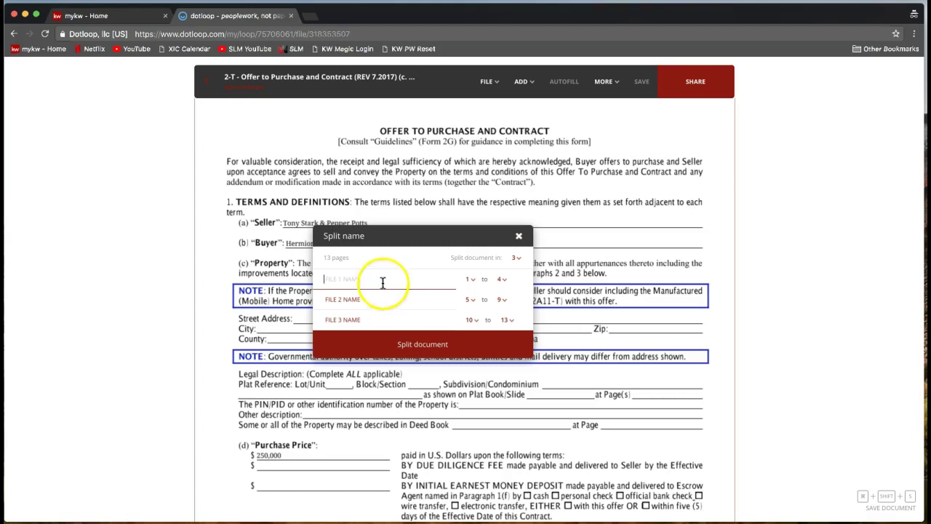
click(355, 300)
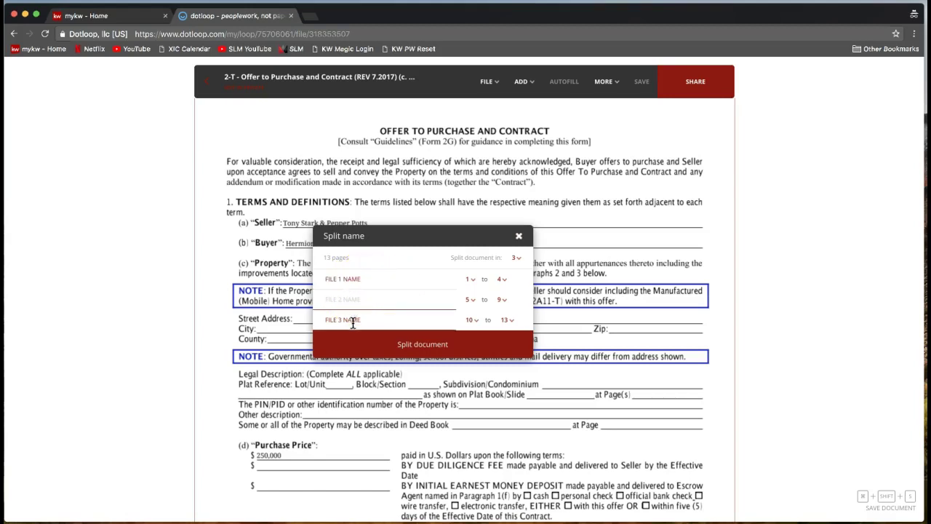
click(507, 311)
click(518, 237)
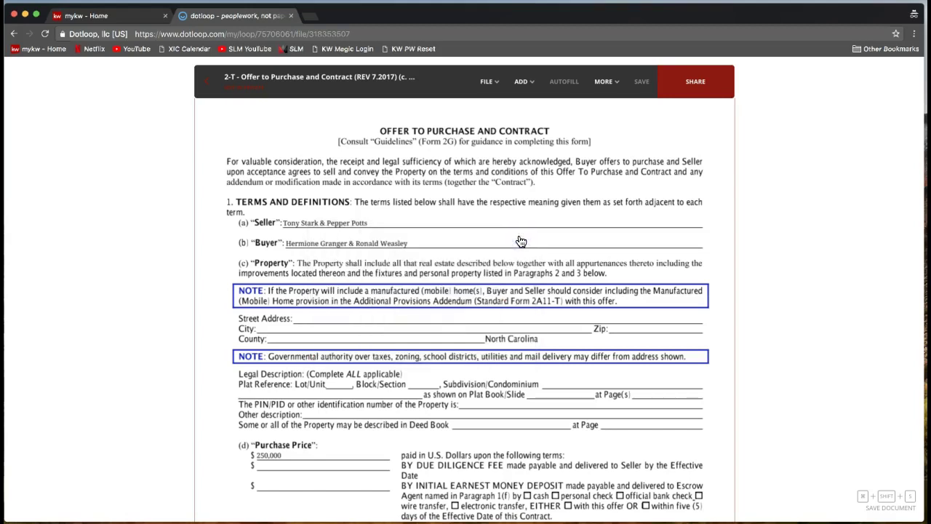
scroll(520, 241, down, 1)
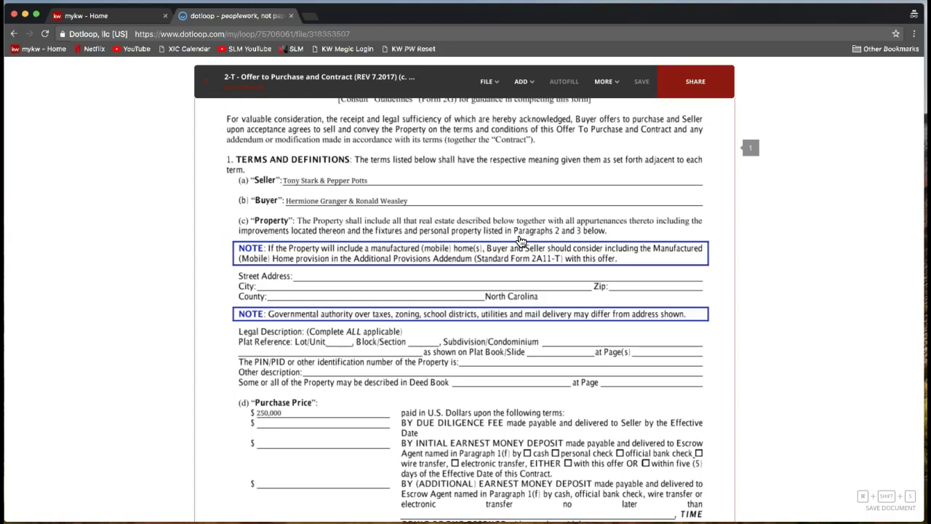
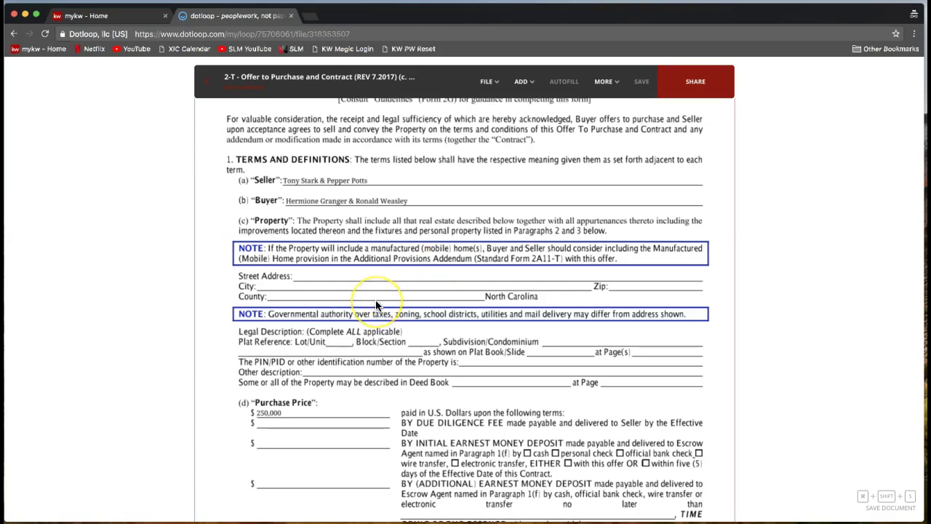
- Scroll down to page 3's Settlement Date clause and open the ADD field list
scroll(377, 306, down, 1)
scroll(377, 306, down, 15)
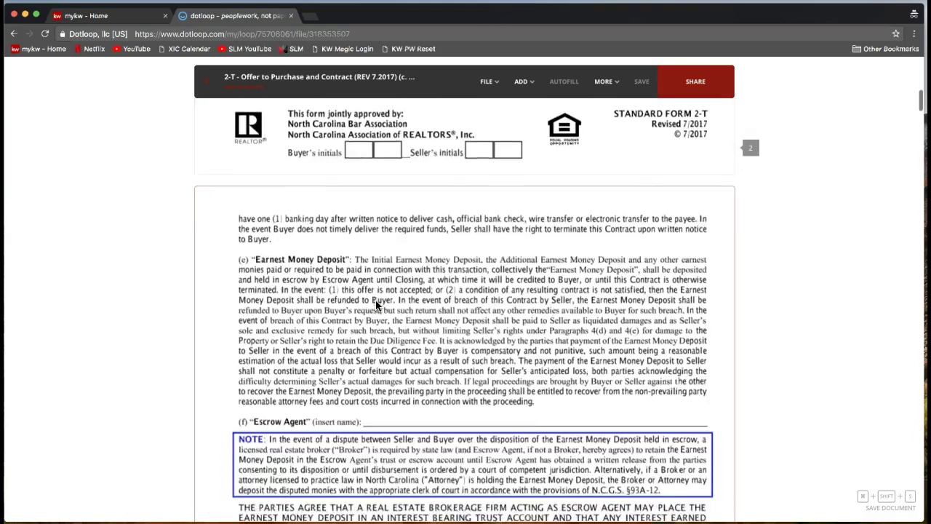
scroll(376, 304, down, 15)
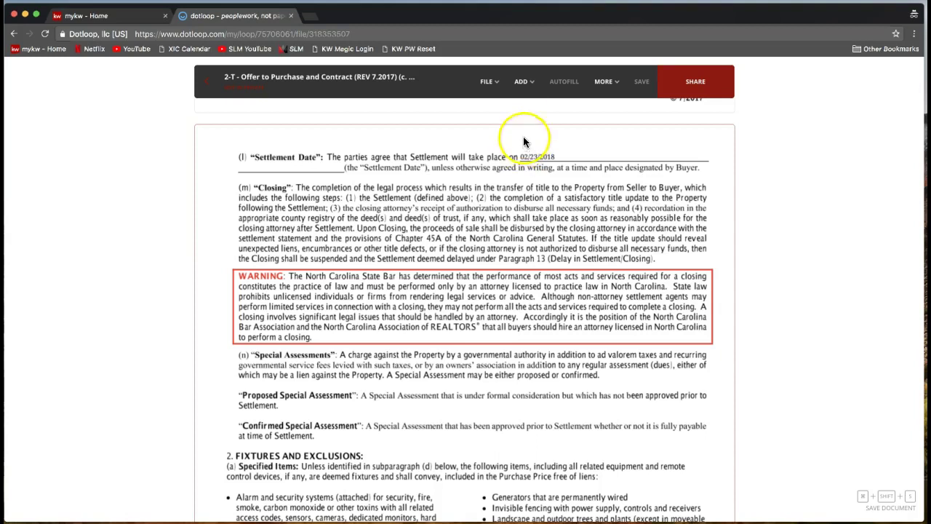
click(528, 84)
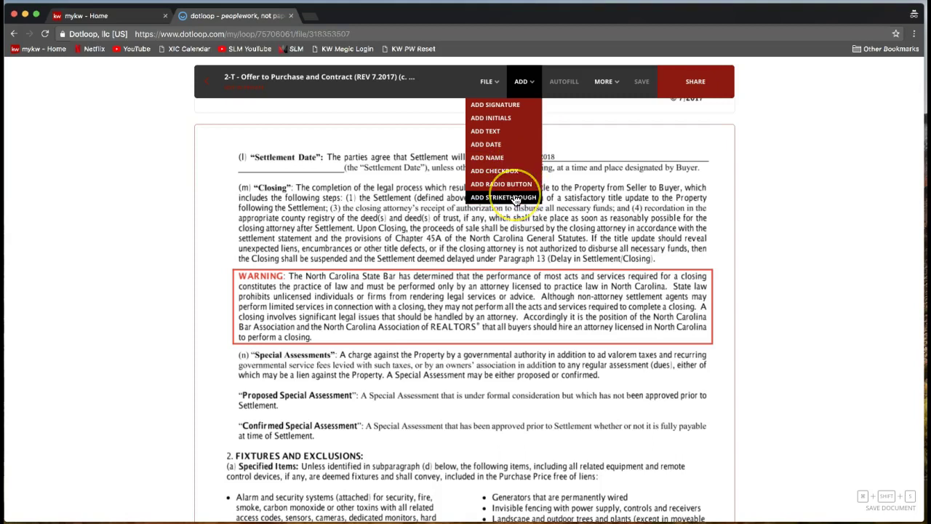
- Cross out the old date 02/23/2018 with a strikethrough line stretched and nudged over it
click(509, 198)
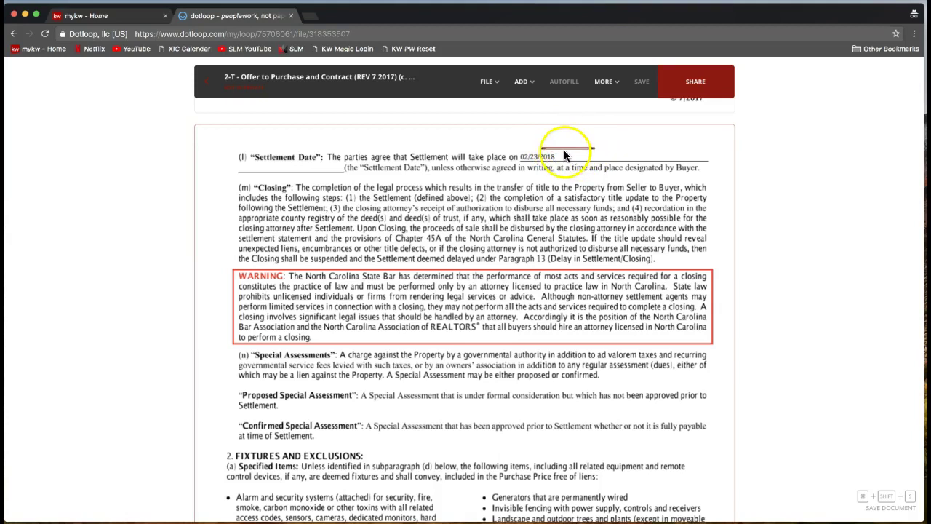
click(542, 155)
drag(539, 166, 544, 158)
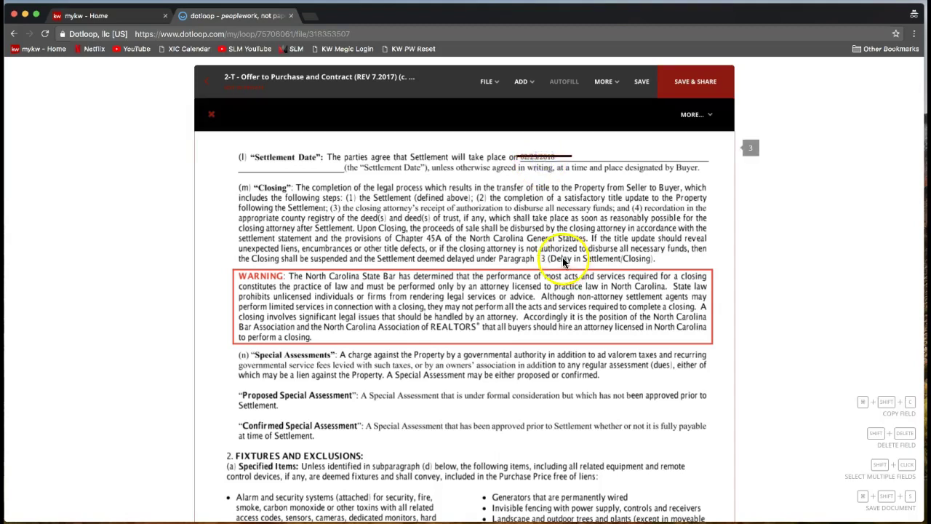
click(573, 191)
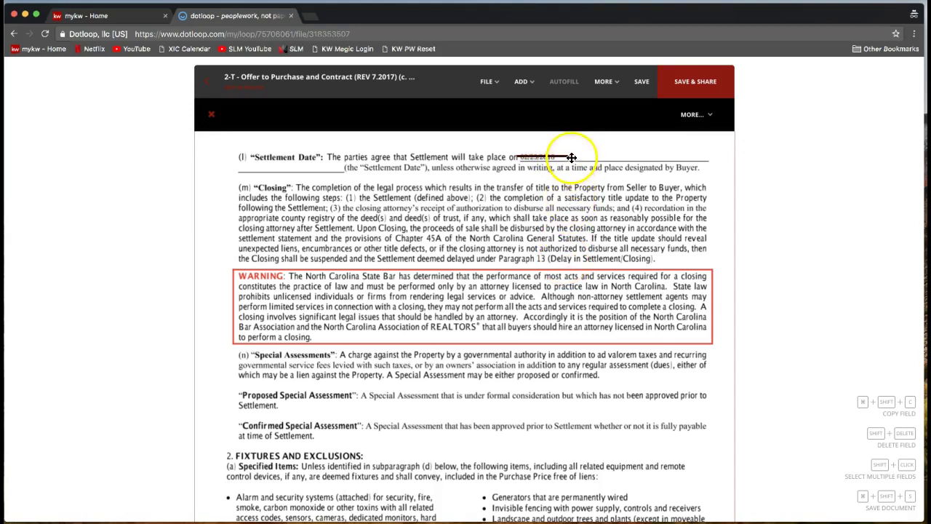
click(572, 154)
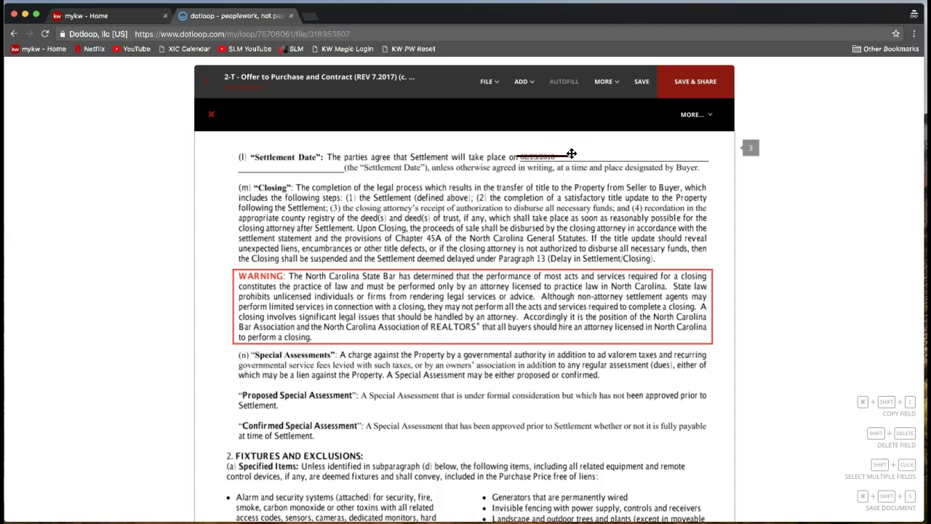
click(572, 155)
click(556, 159)
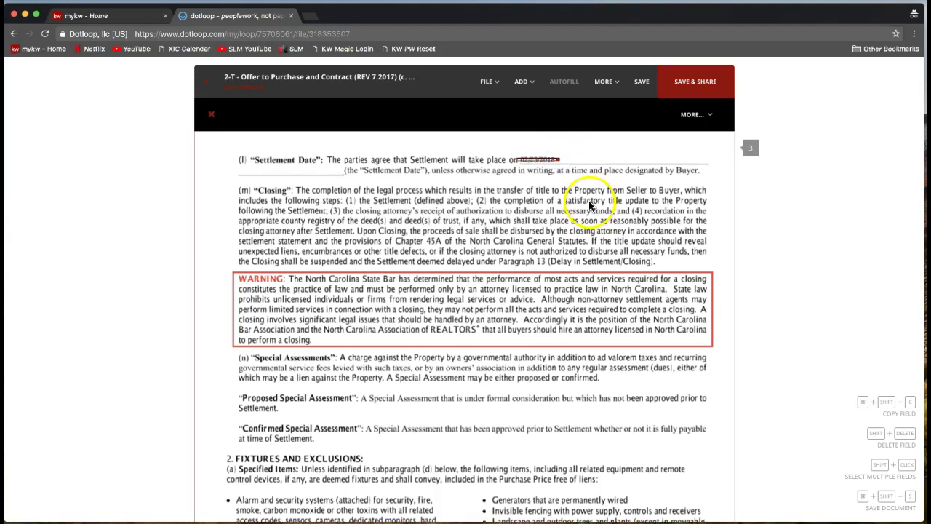
click(540, 164)
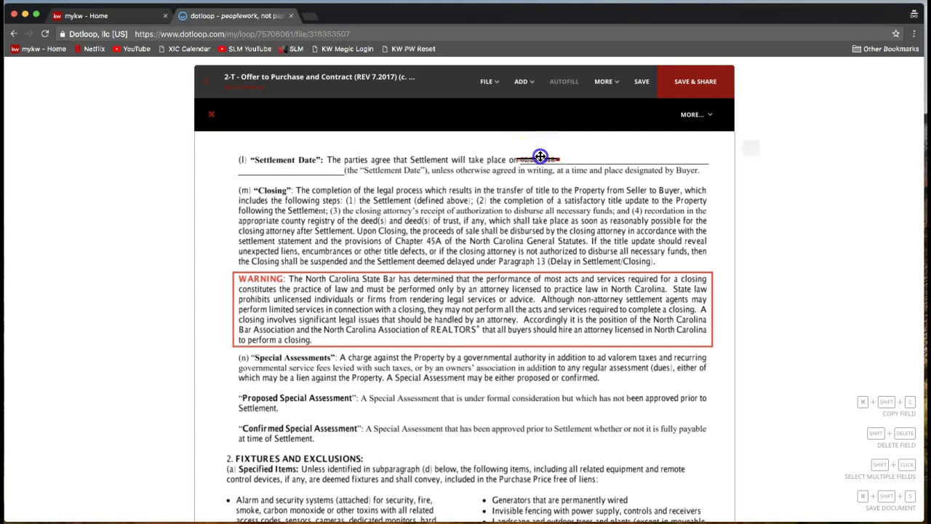
drag(539, 156, 542, 159)
scroll(585, 154, up, 1)
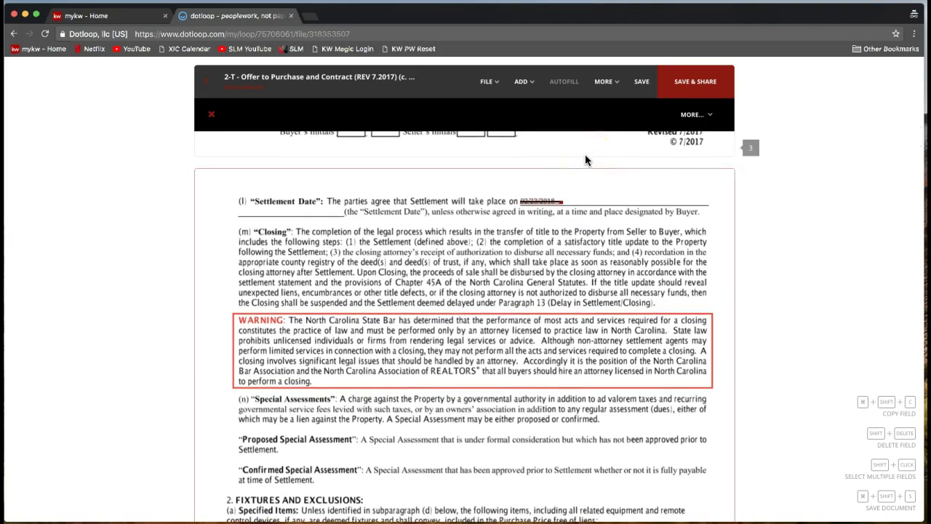
- Add a text field beside the struck-out date reading 03/01/2018
click(559, 151)
click(531, 89)
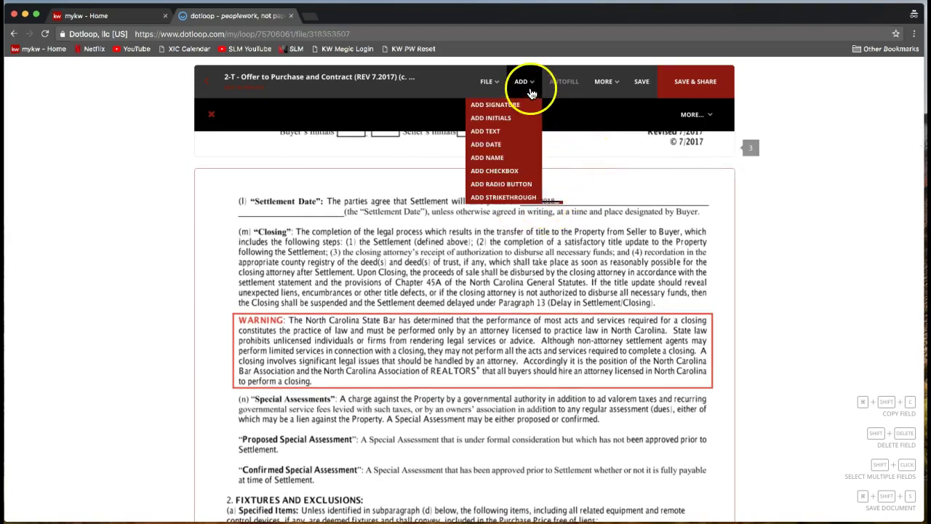
click(500, 134)
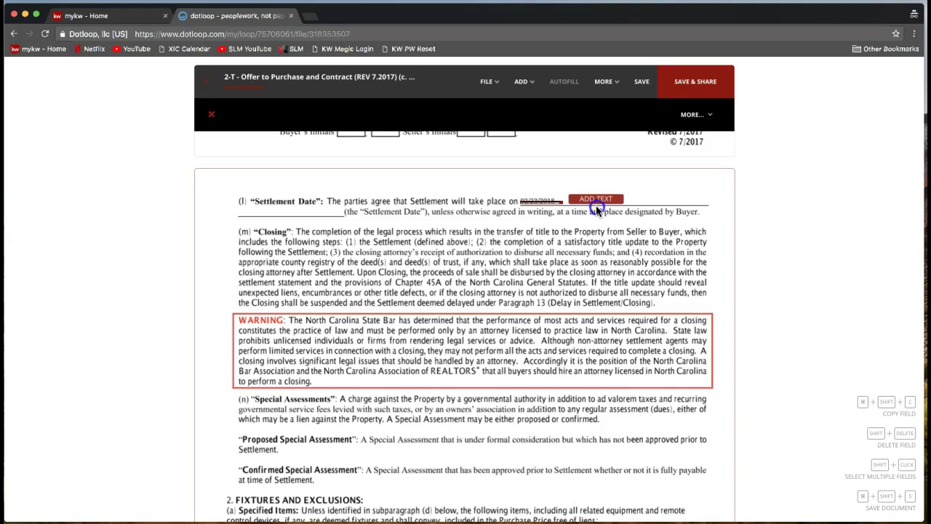
click(596, 205)
click(588, 200)
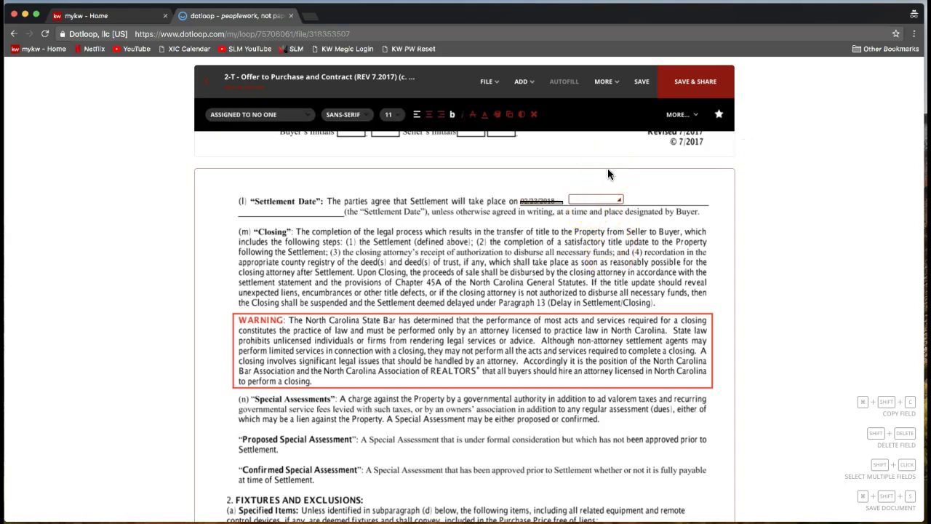
text(03/01/2018)
click(557, 149)
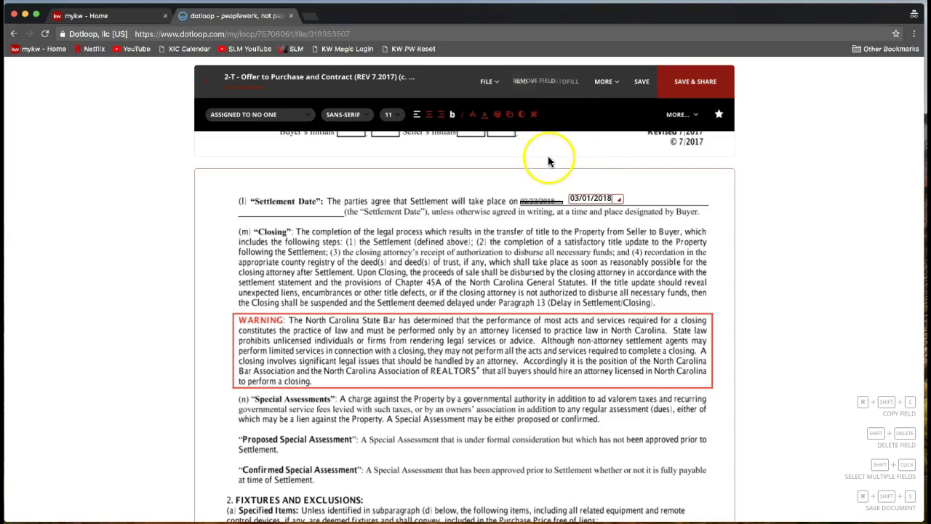
- Reopen the ADD field list and pick Add Initials
click(532, 89)
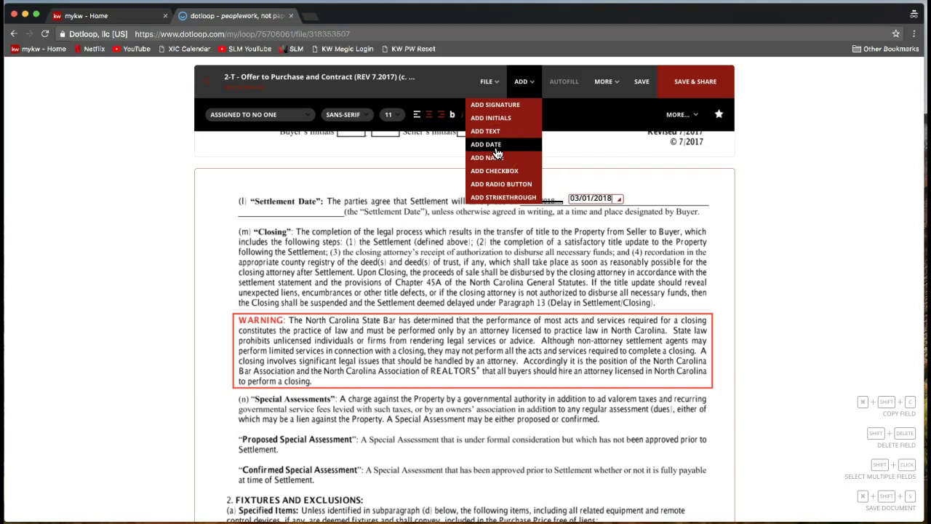
drag(497, 152, 560, 211)
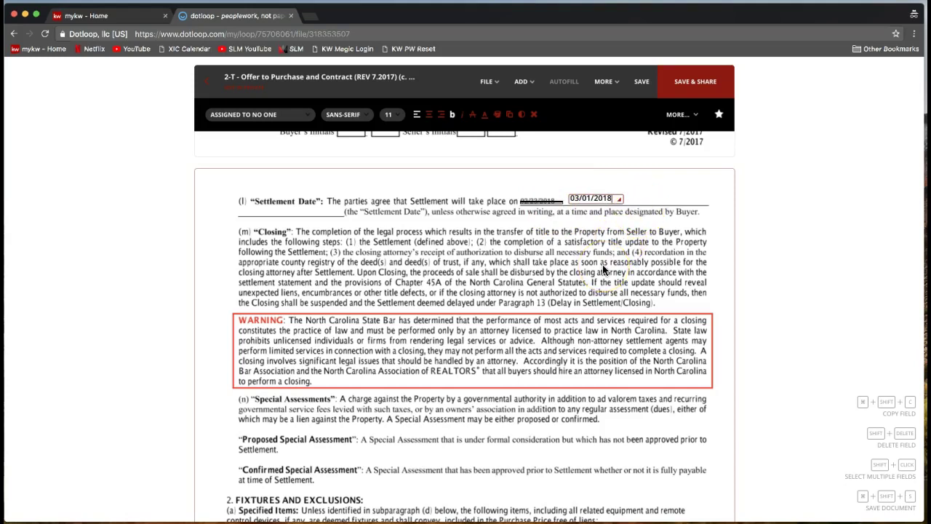
click(529, 87)
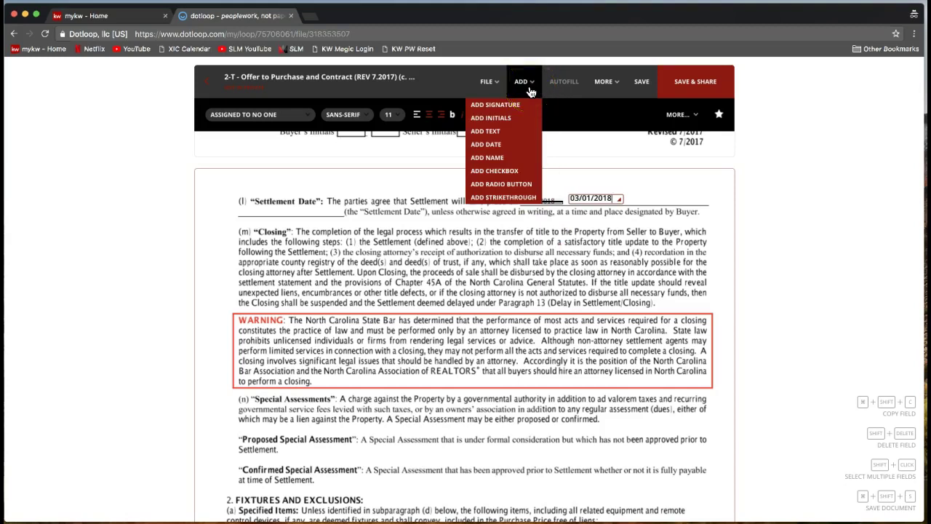
drag(518, 102, 522, 125)
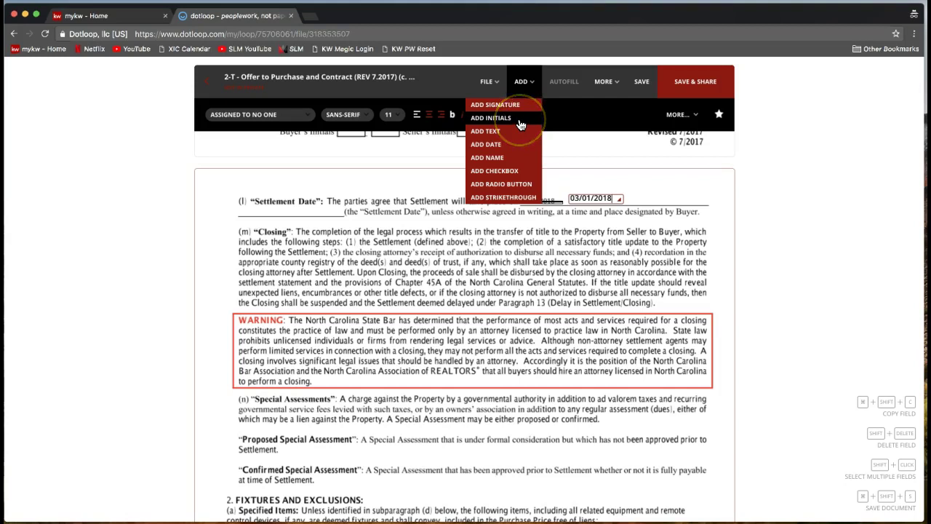
- Drop an initials field just above the crossed-out settlement date
click(519, 119)
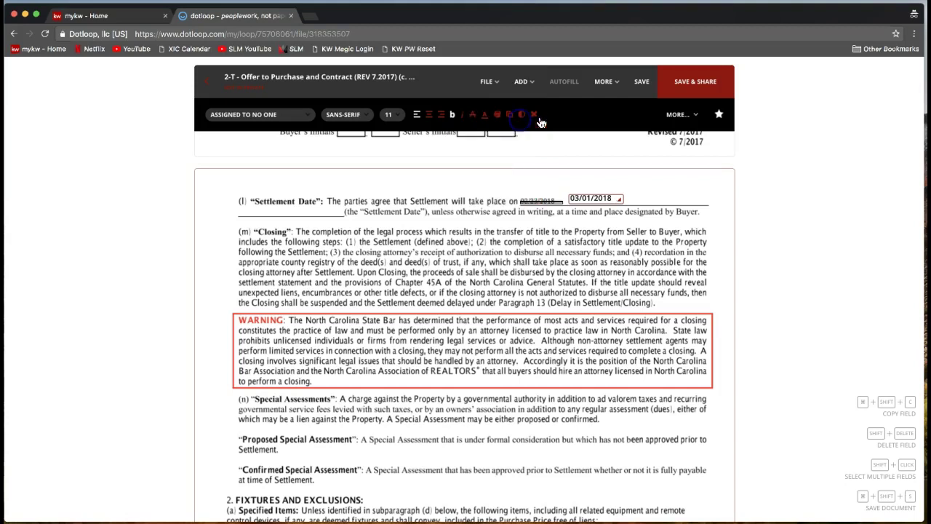
click(659, 180)
drag(658, 180, 538, 199)
click(538, 199)
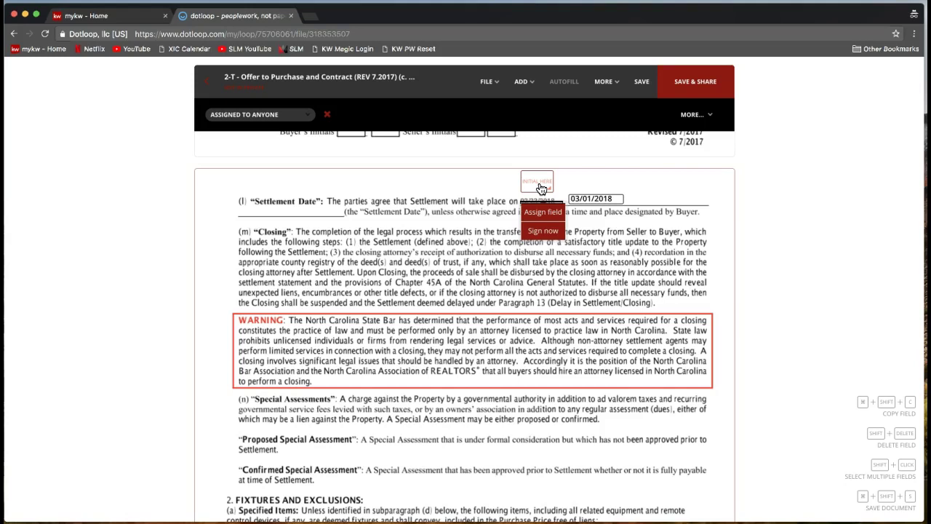
- Select the new initials field above the old date to bring up its assignment options
click(542, 189)
click(543, 188)
click(545, 187)
click(535, 187)
click(536, 188)
click(538, 181)
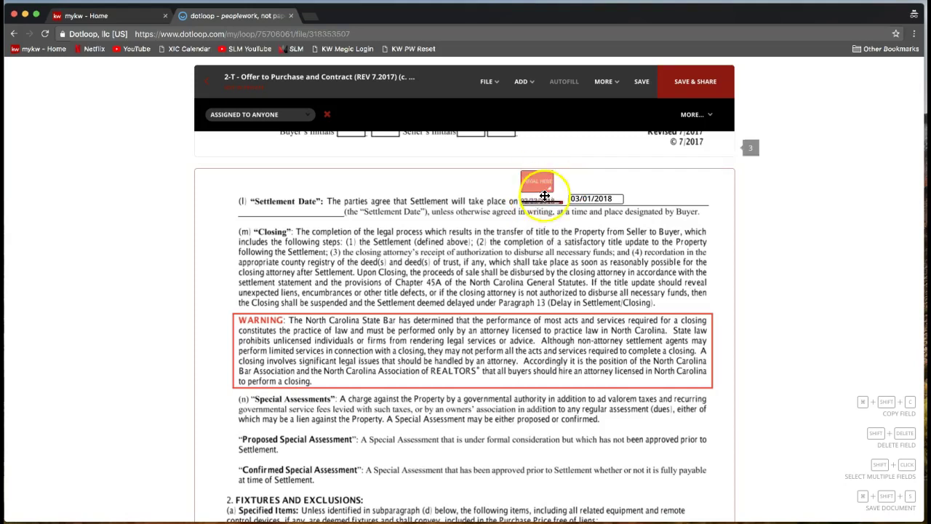
click(539, 183)
- Assign the initials field to the seller so it shows the TS initials
click(299, 117)
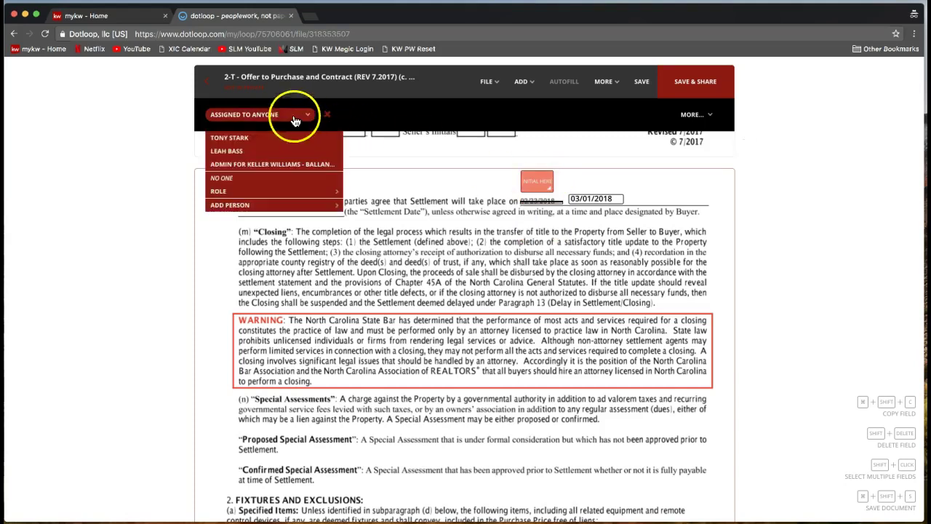
click(242, 121)
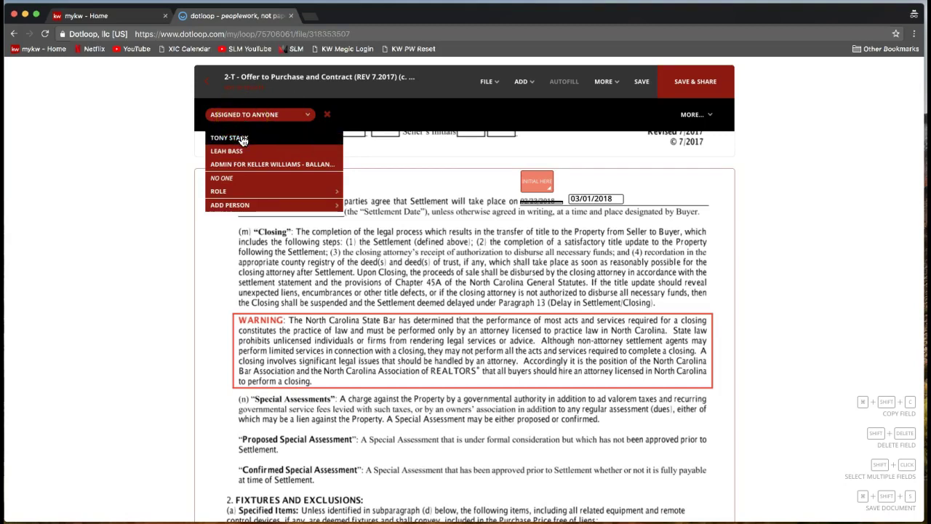
click(243, 139)
click(262, 143)
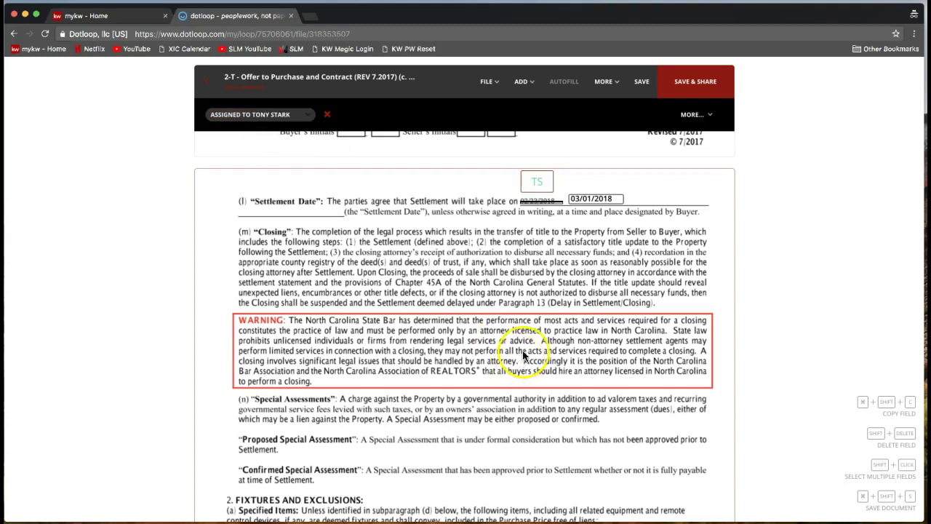
click(535, 186)
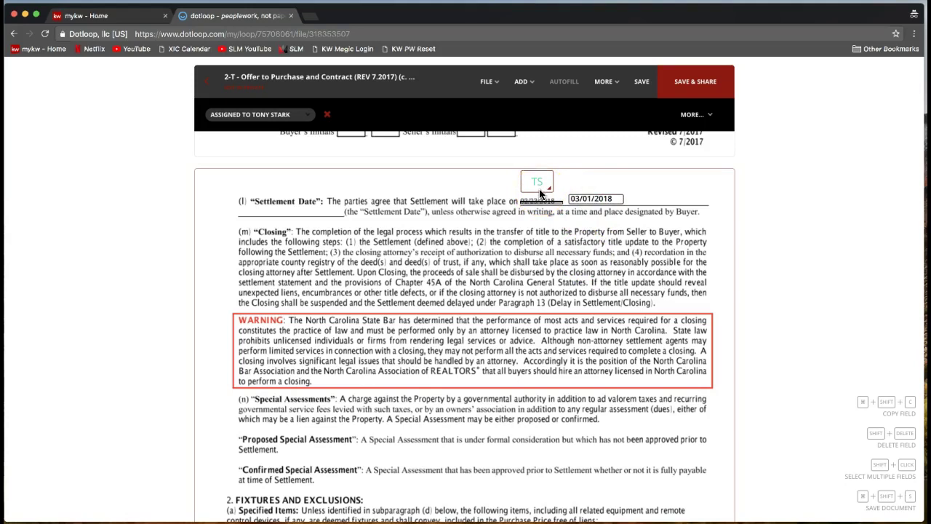
click(538, 192)
click(537, 186)
click(538, 186)
- Check the ADD field options, close the list, and scroll up toward the page header
click(524, 84)
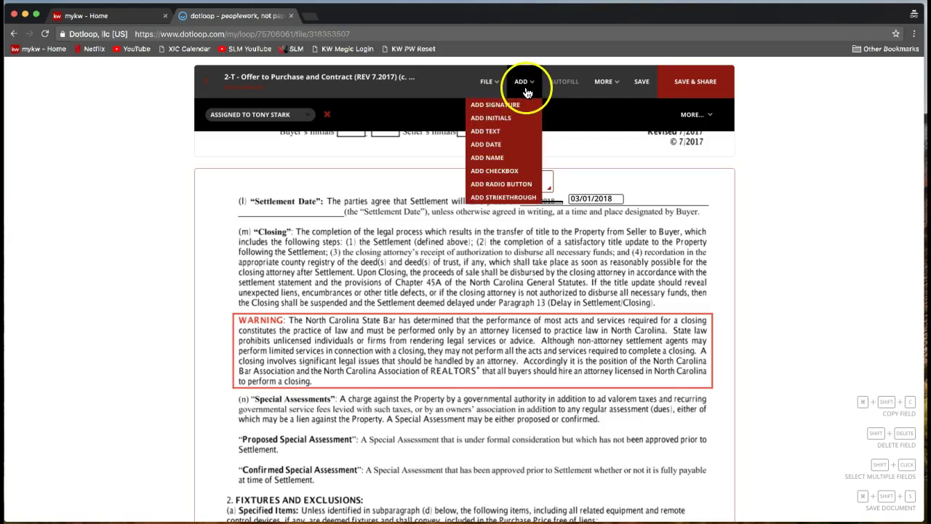
click(546, 133)
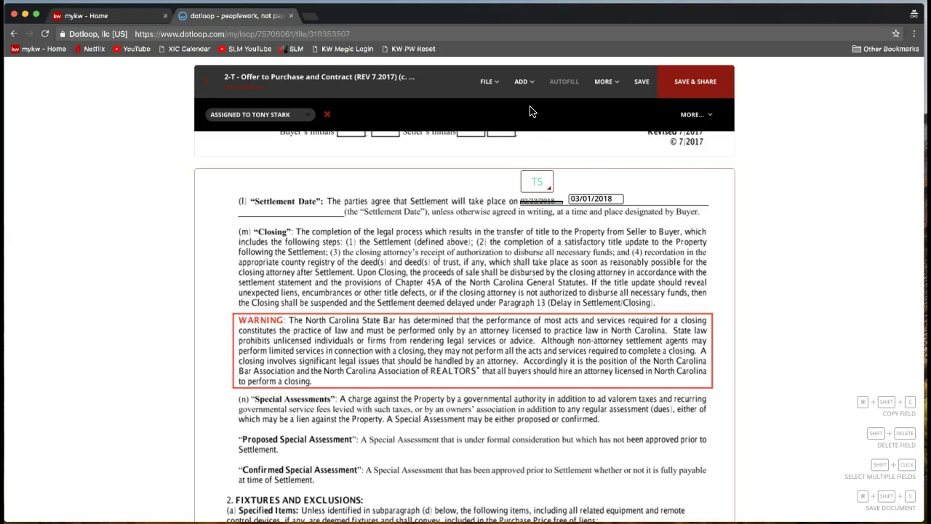
scroll(534, 190, up, 2)
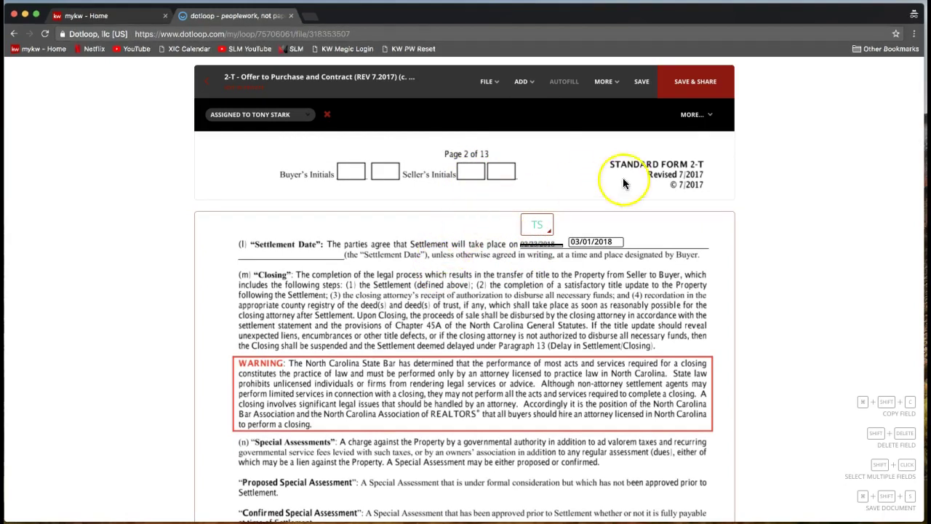
- Save the offer form, return to the 1112 Dotloop Rocks Drive loop, and show Sales Folder's add-document options
click(640, 94)
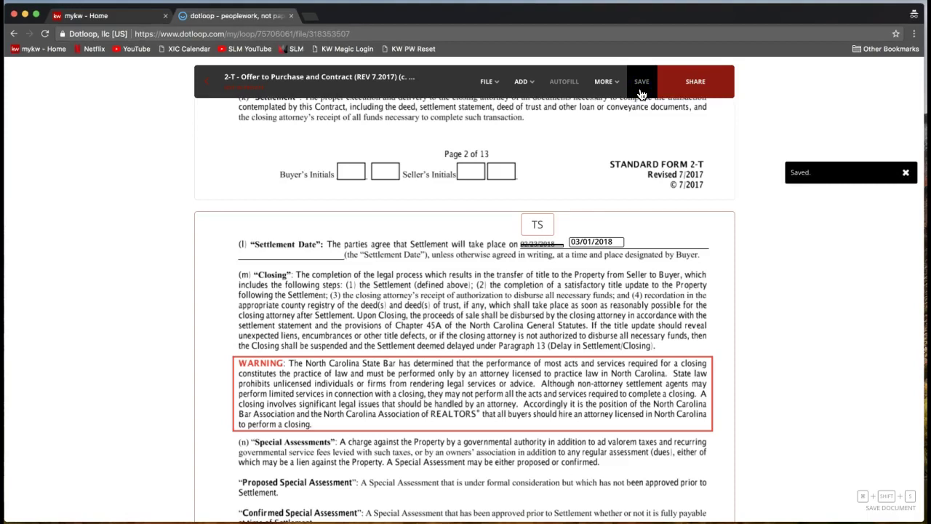
click(206, 85)
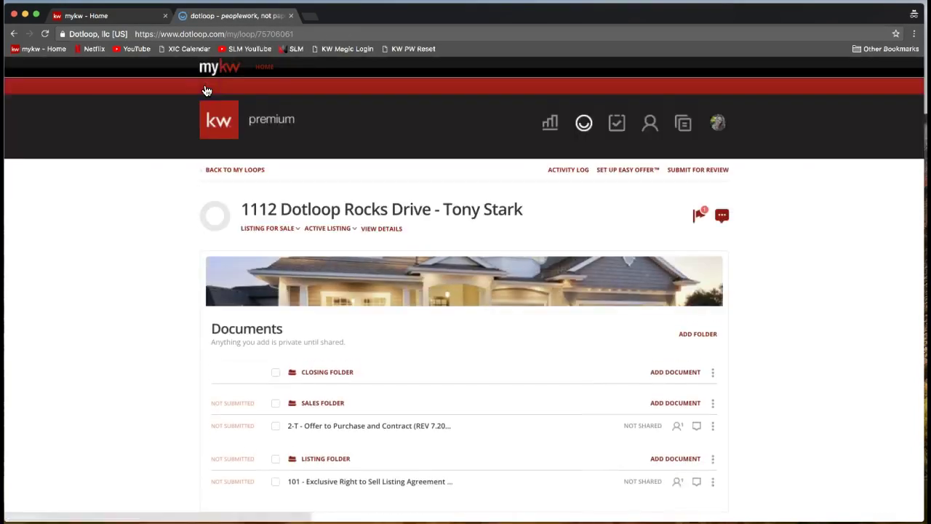
click(168, 329)
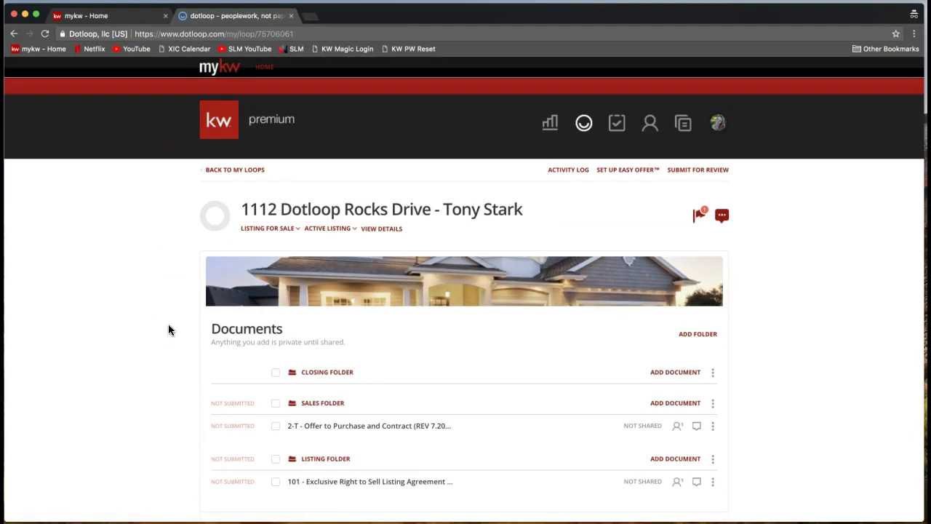
scroll(168, 329, down, 3)
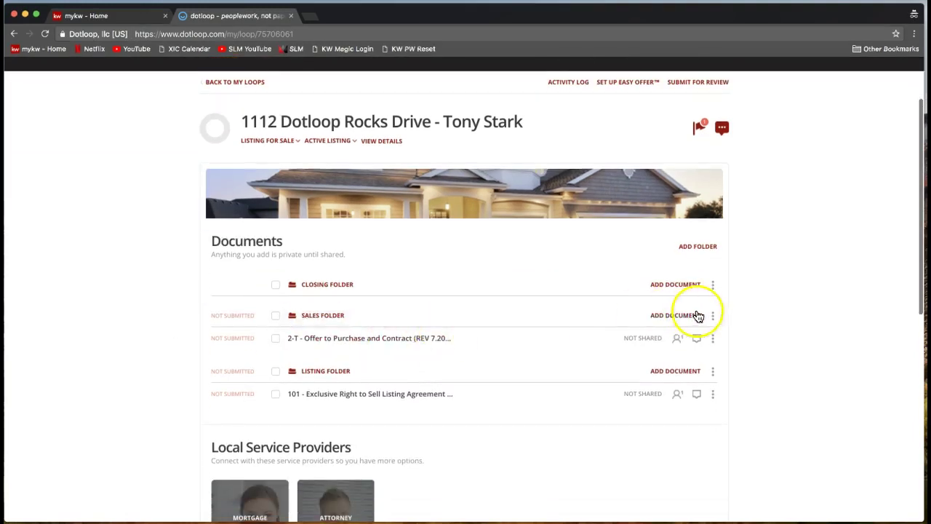
click(671, 316)
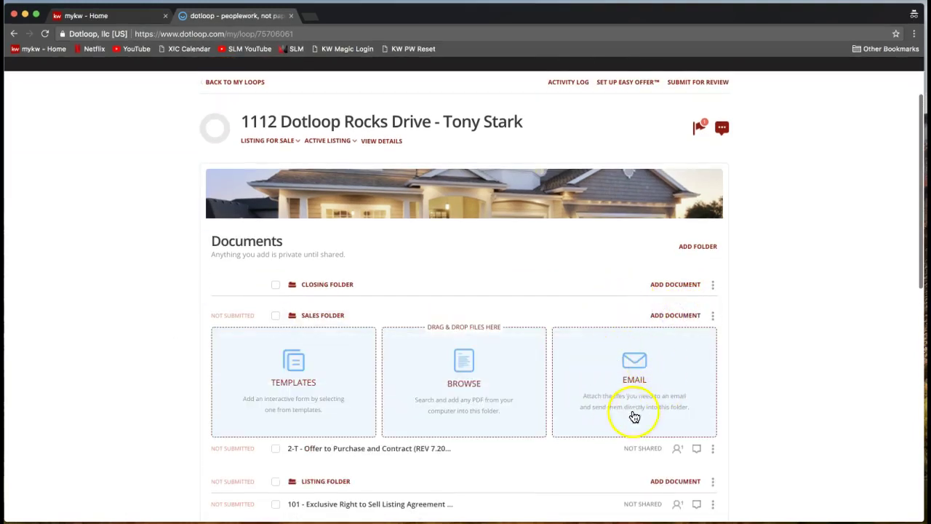
scroll(607, 373, down, 1)
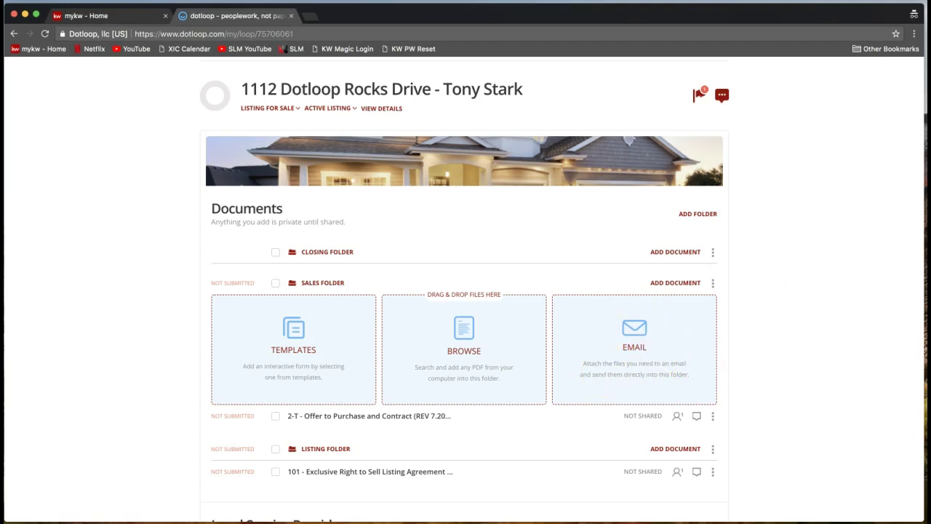
- Post slmtips.com to everyone in the Zoom meeting chat
click(437, 33)
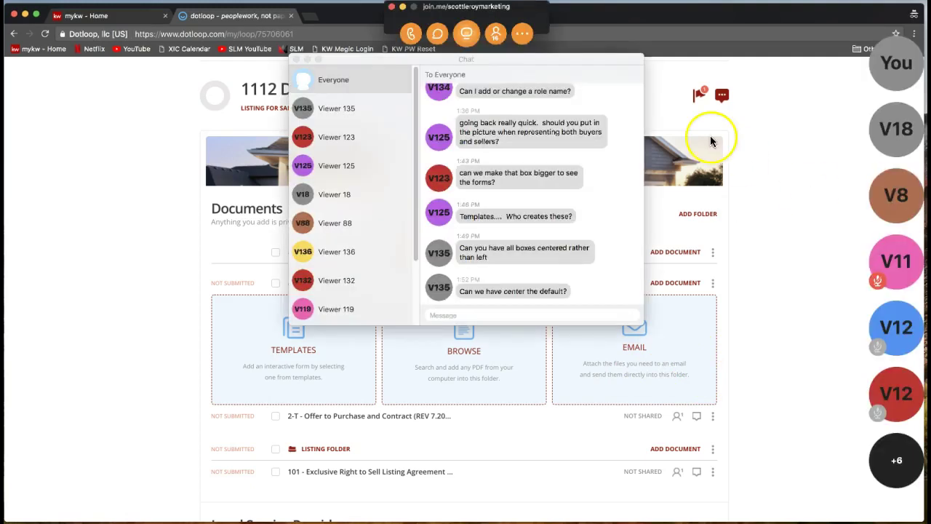
click(489, 315)
text(slmt)
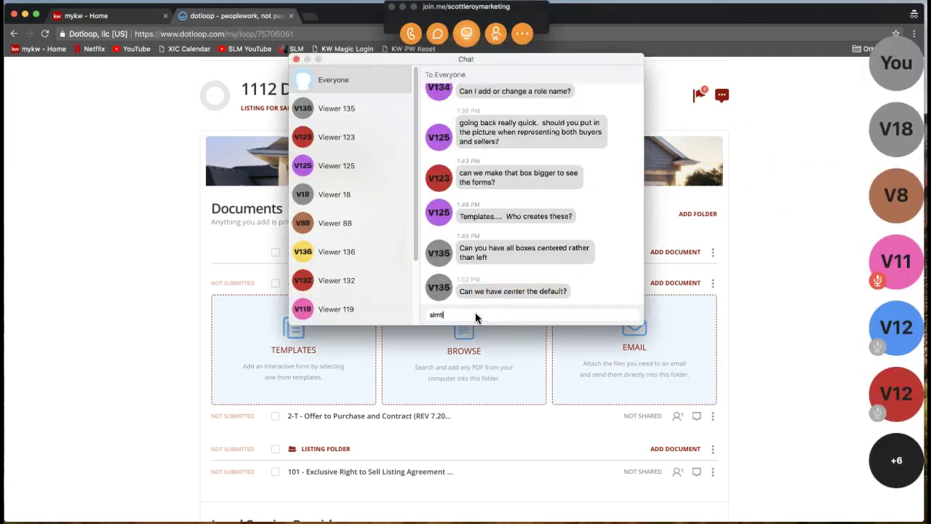
text(ips.com)
key(Return)
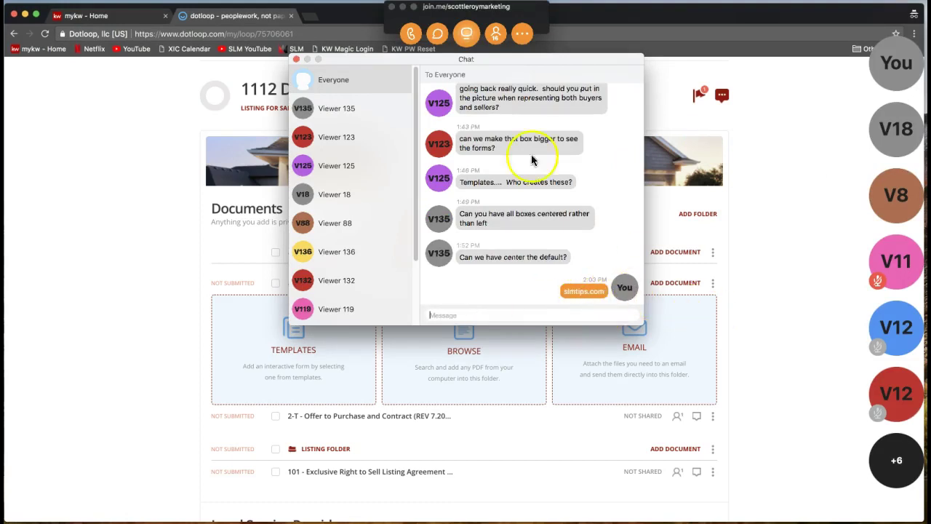
click(403, 9)
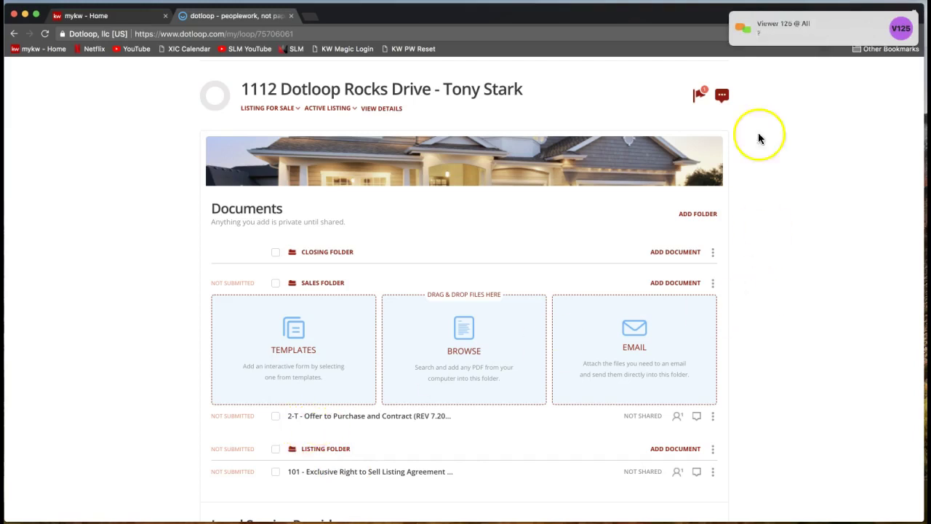
- Read the chat replies, copy an attendee's e-mail address, then close the chat and meeting controls
click(763, 31)
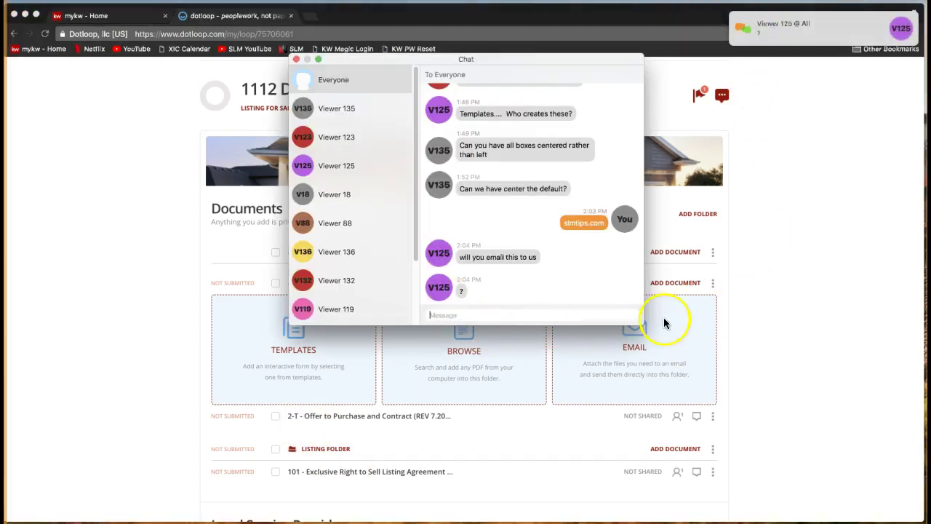
click(296, 59)
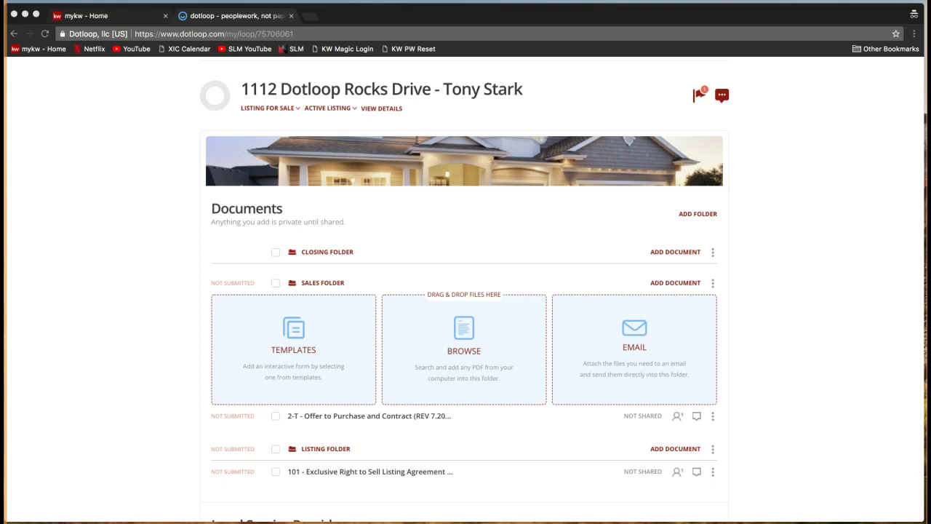
click(509, 91)
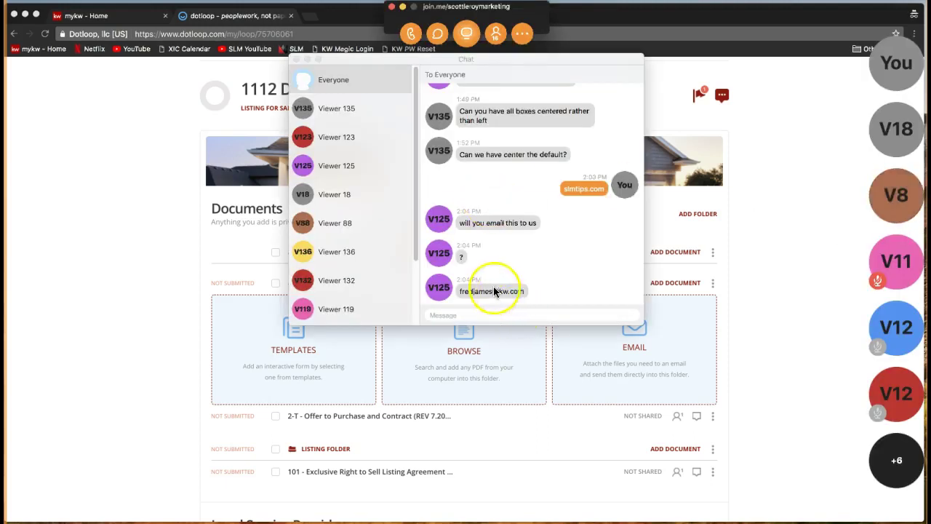
triple_click(519, 291)
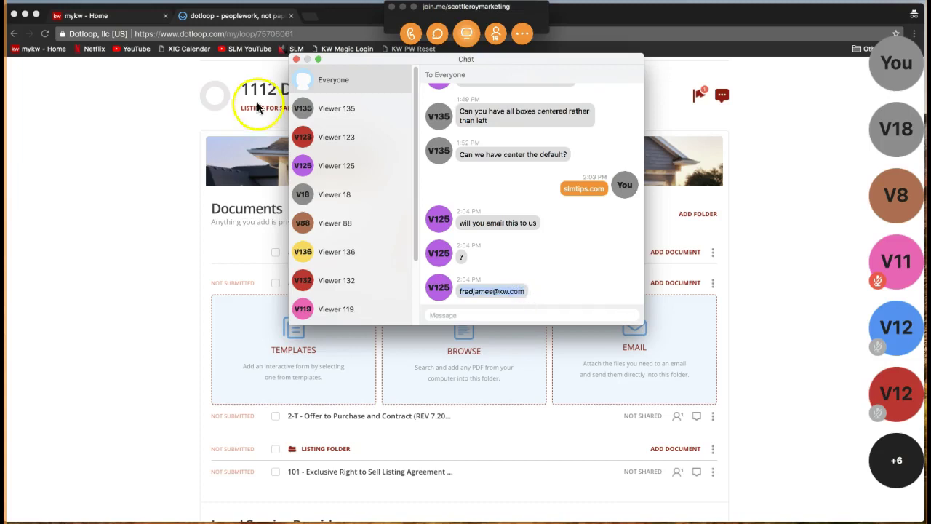
click(296, 59)
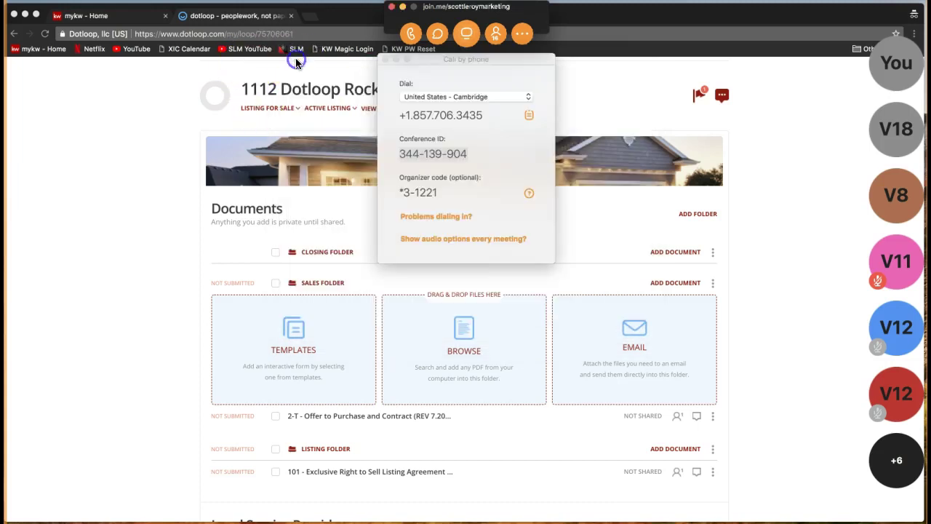
click(403, 7)
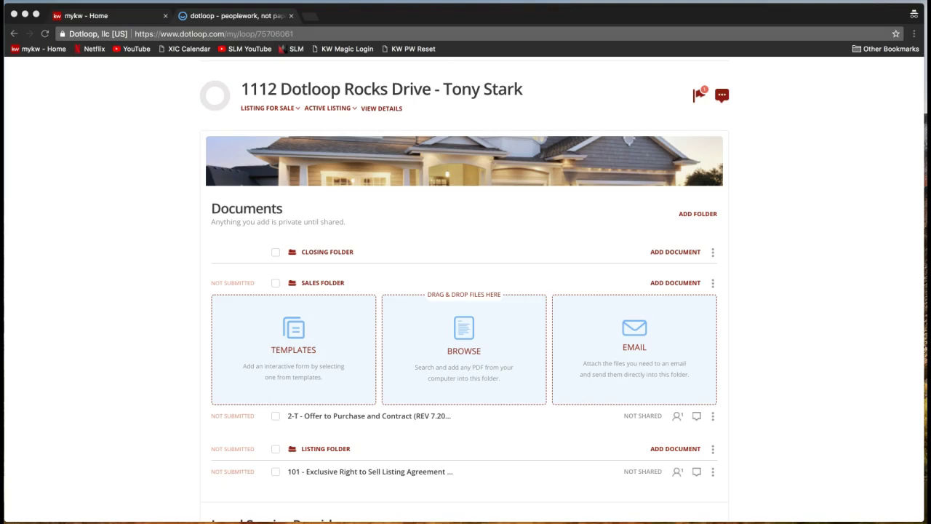
scroll(831, 383, up, 2)
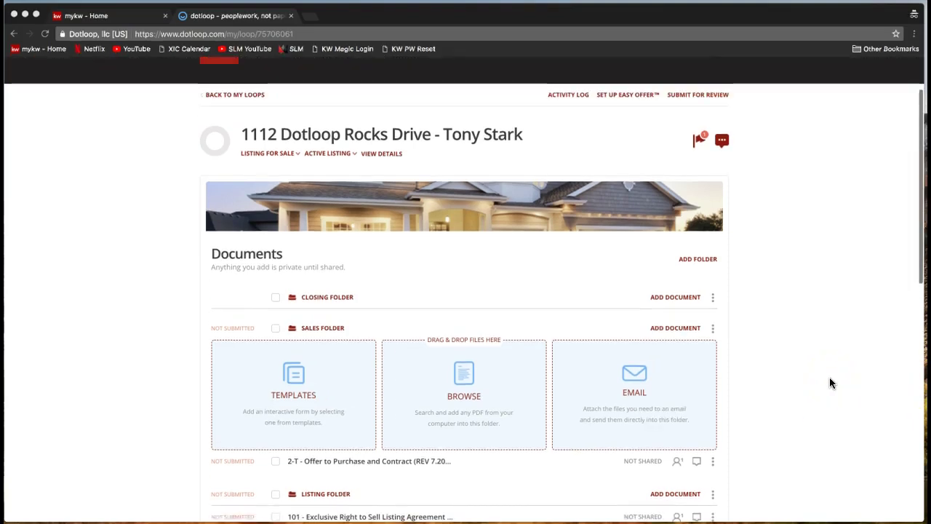
scroll(830, 383, down, 3)
scroll(830, 383, up, 2)
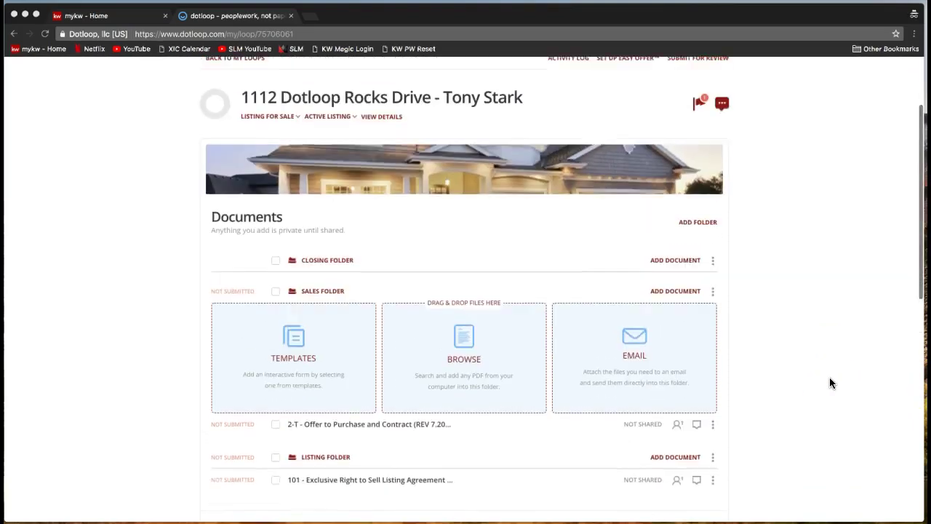
scroll(830, 383, up, 1)
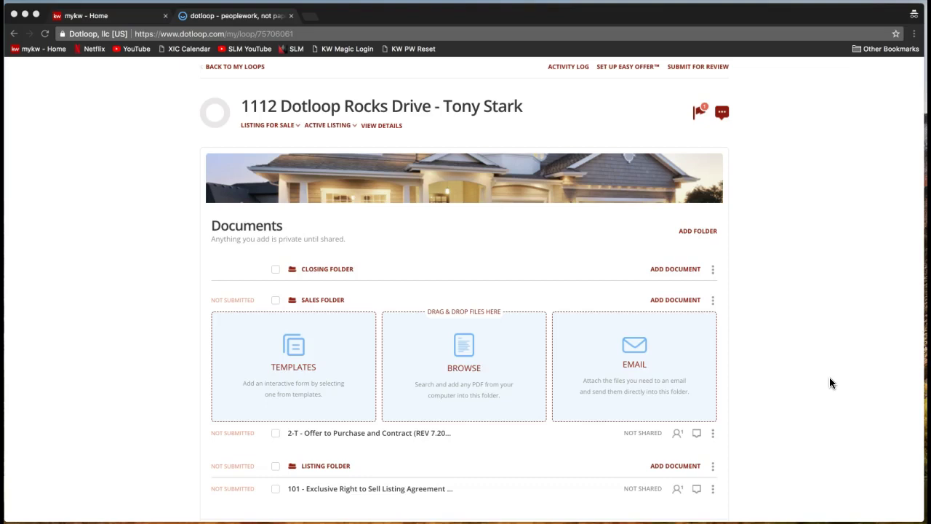
scroll(829, 377, up, 2)
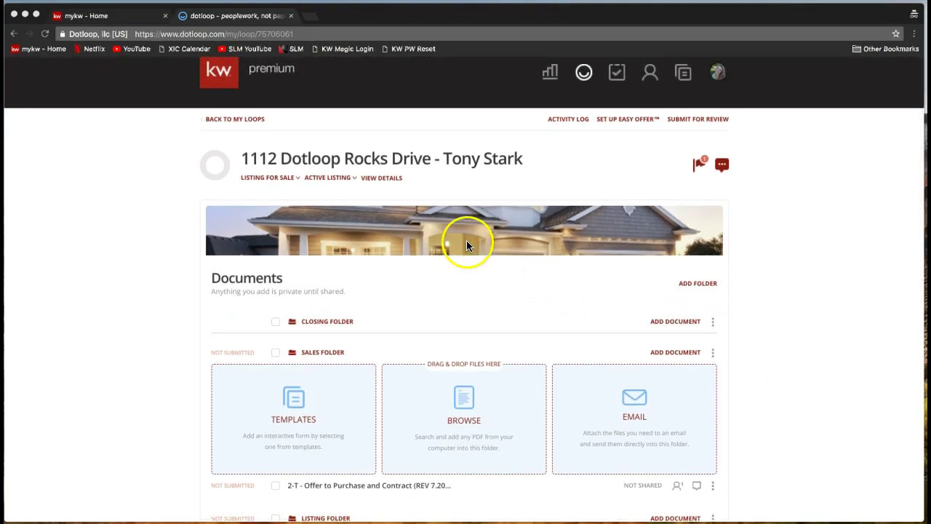
click(693, 120)
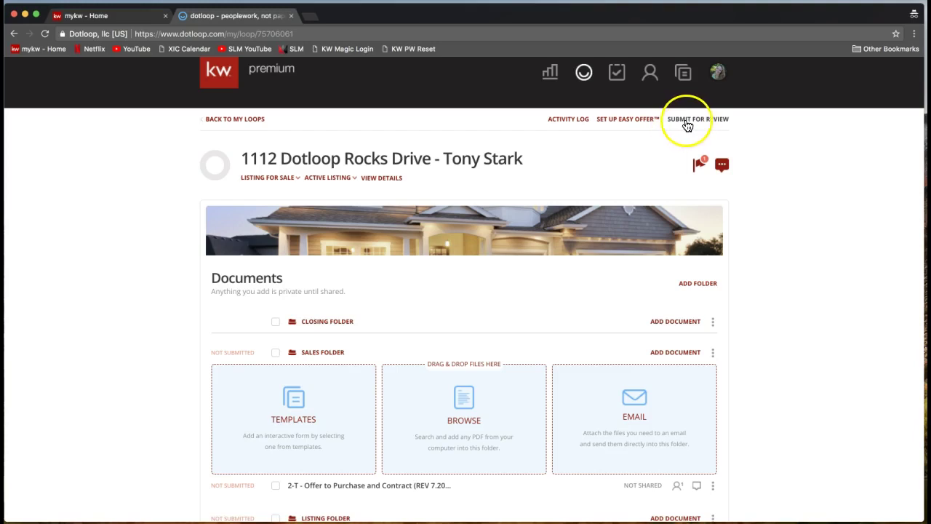
- Submit the Listing Folder for review with type LISTING, then close the review window
click(704, 126)
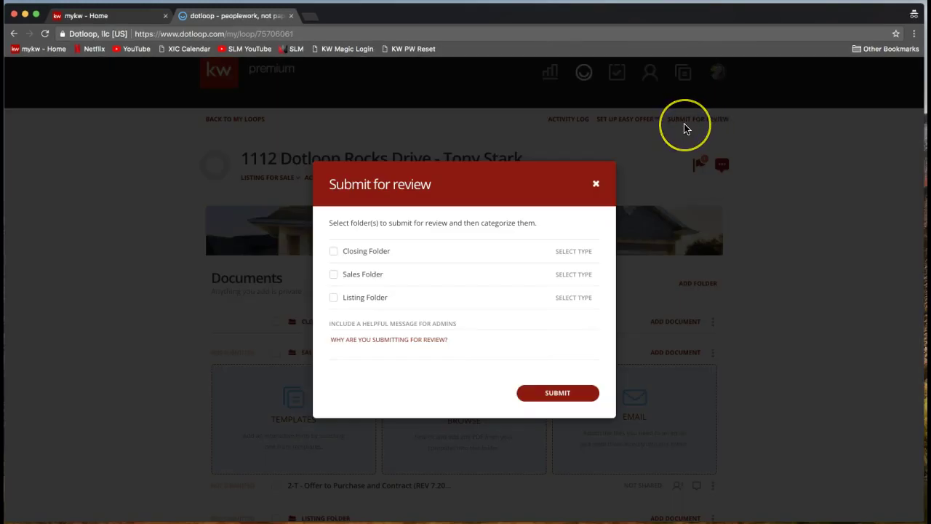
click(333, 300)
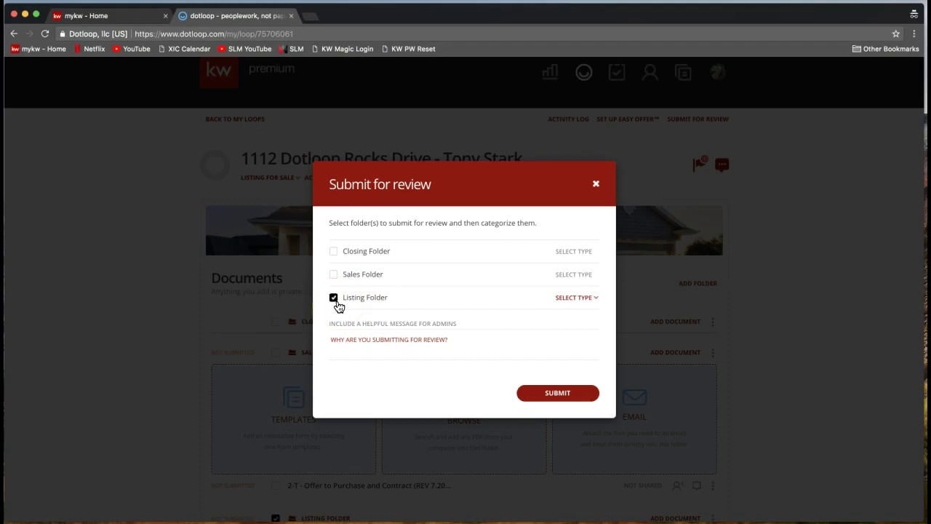
click(572, 298)
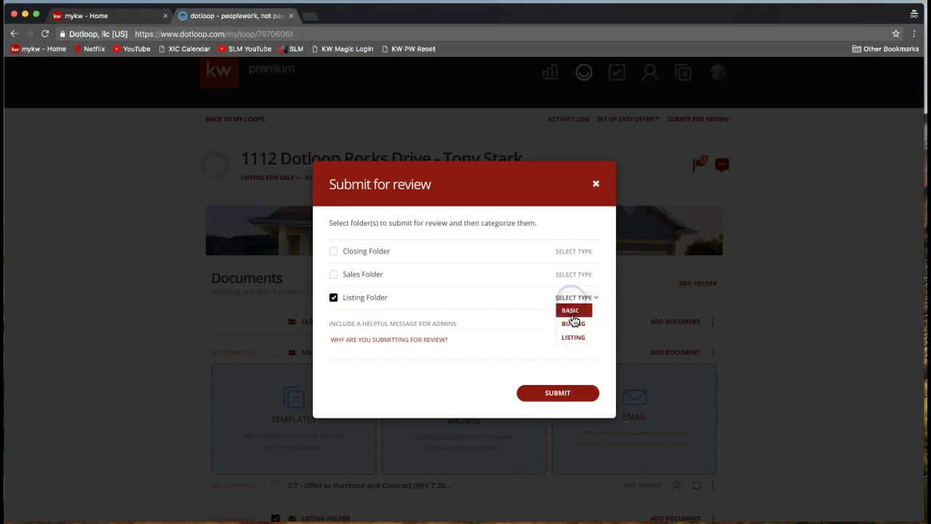
click(572, 338)
click(572, 338)
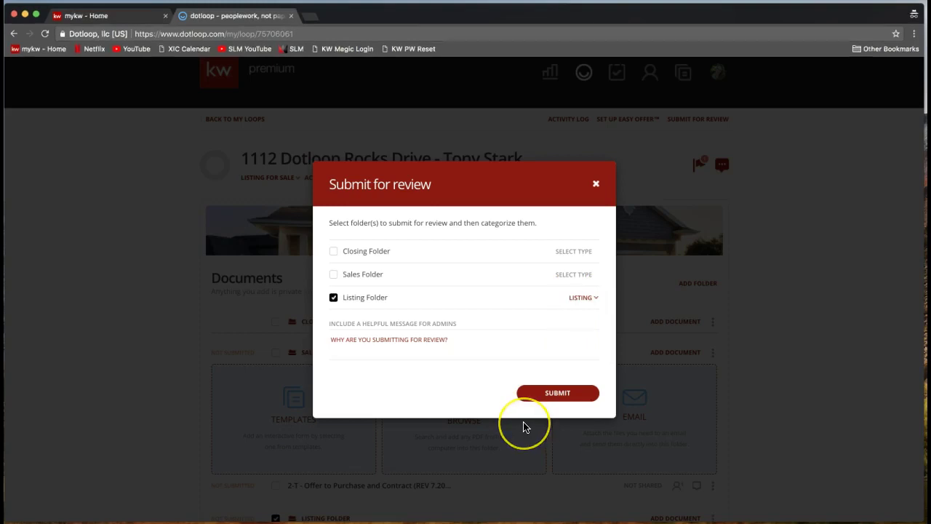
click(547, 416)
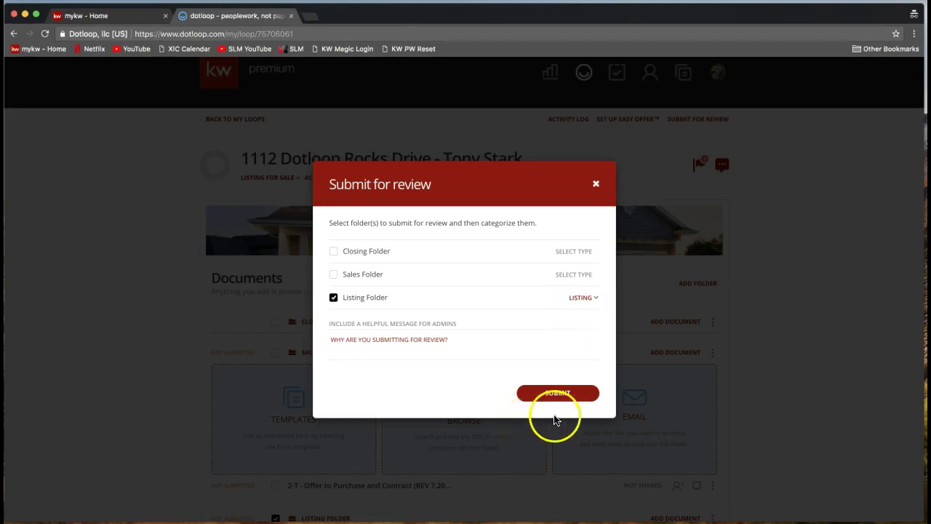
click(538, 411)
click(557, 397)
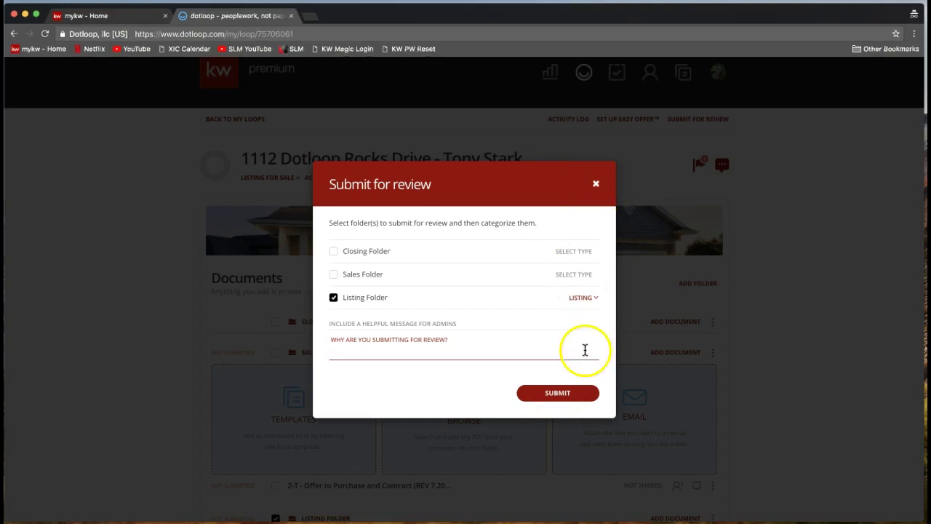
click(595, 183)
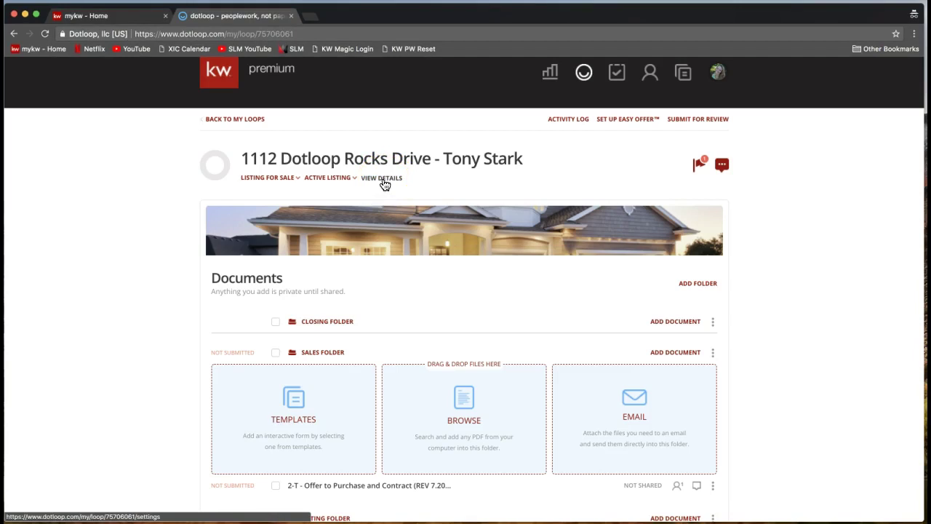
click(384, 181)
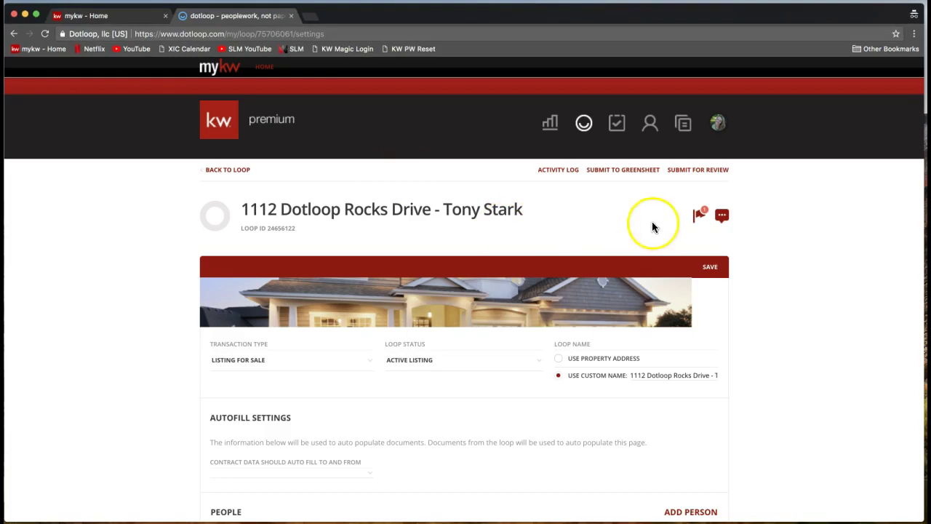
click(619, 176)
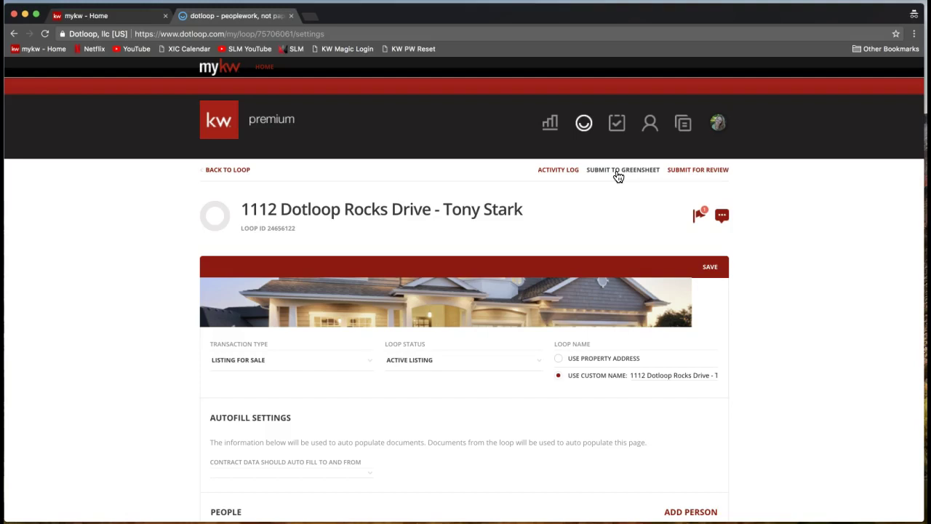
click(615, 174)
click(229, 176)
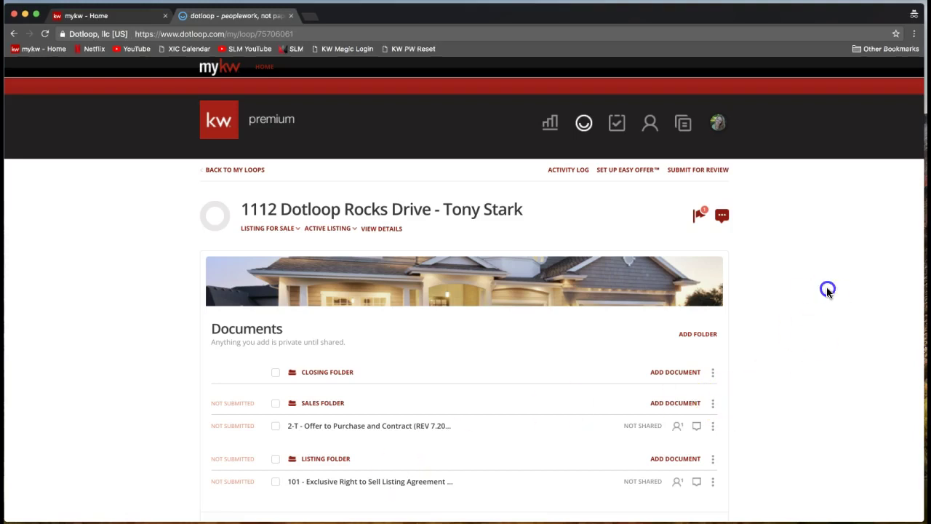
- Go to My Account from the profile avatar menu and scroll down the account page
click(718, 124)
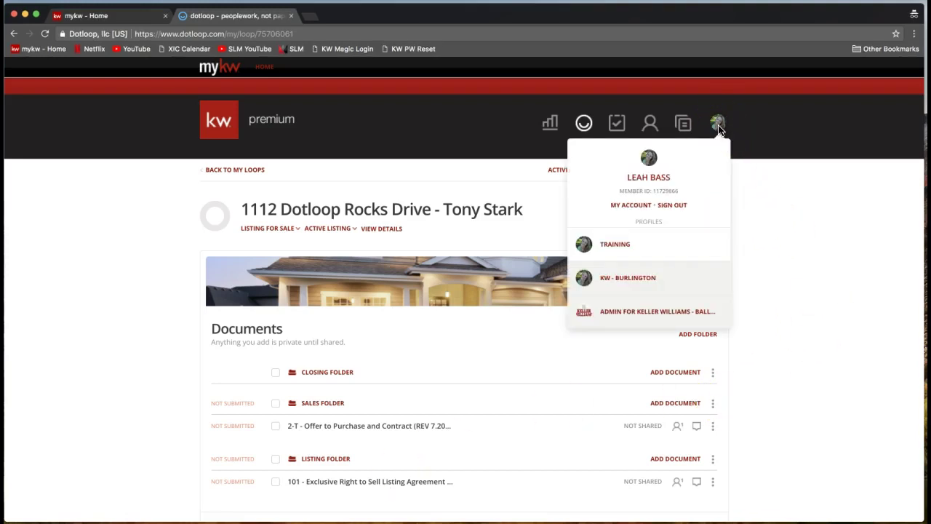
click(719, 126)
click(632, 207)
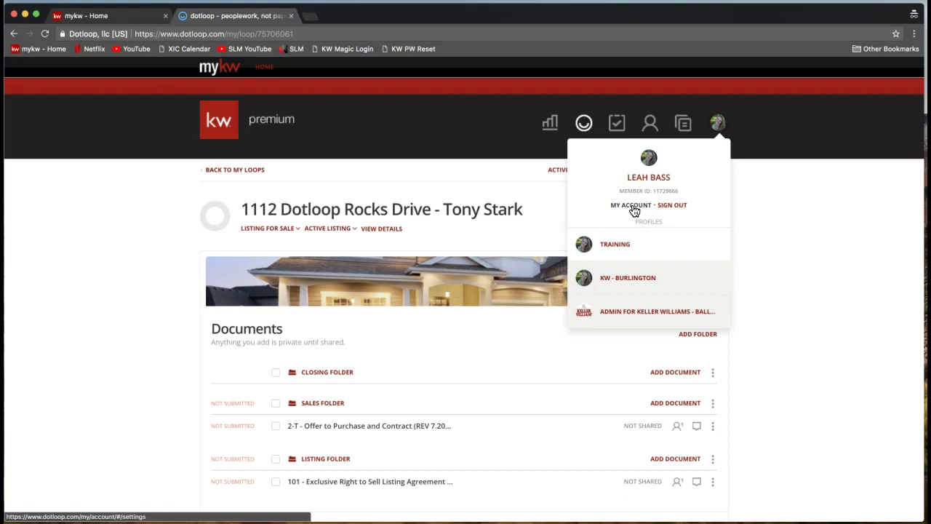
click(633, 209)
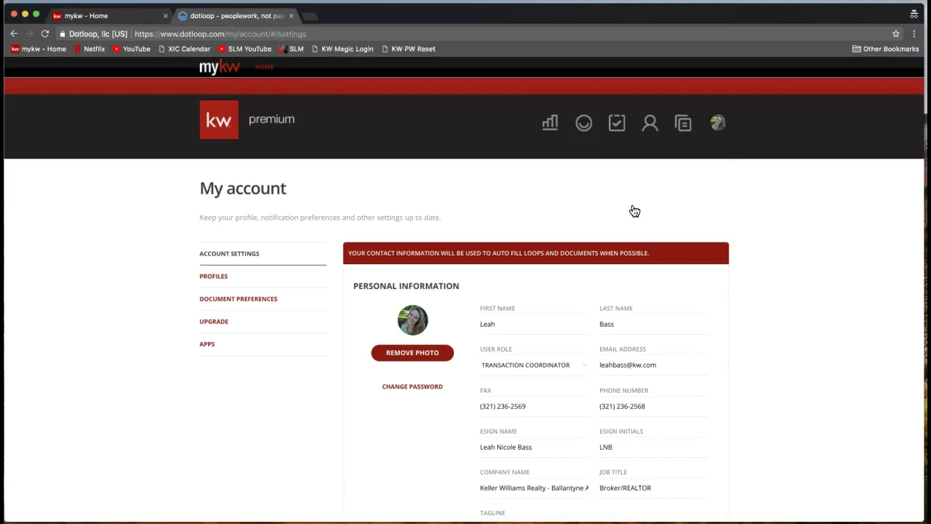
click(717, 123)
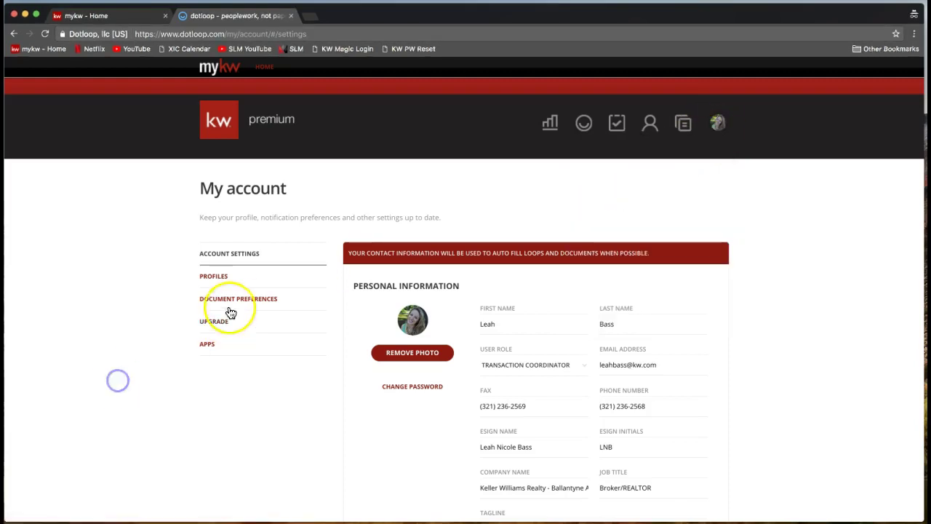
scroll(166, 295, down, 1)
scroll(167, 295, down, 3)
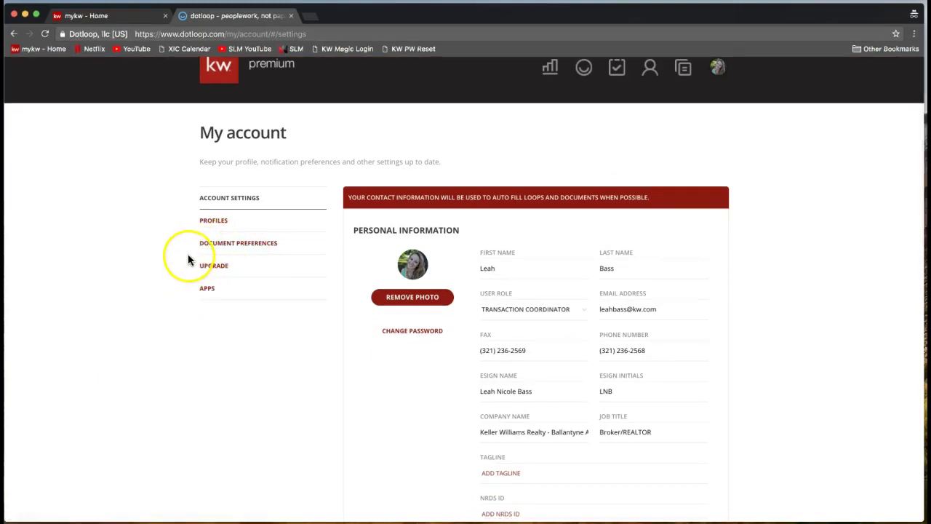
- Set Document Preferences to Blue font colour and 13PT size, keeping Sans-Serif Bold
click(209, 248)
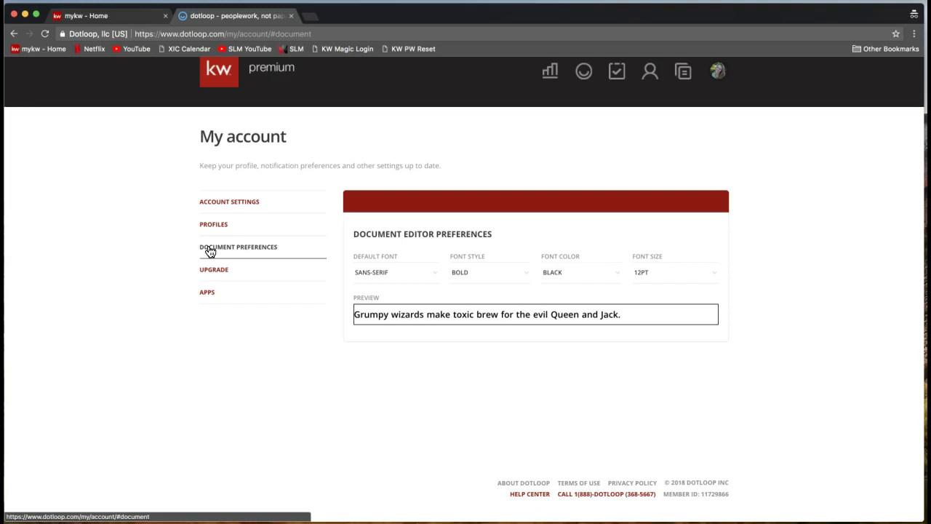
click(404, 281)
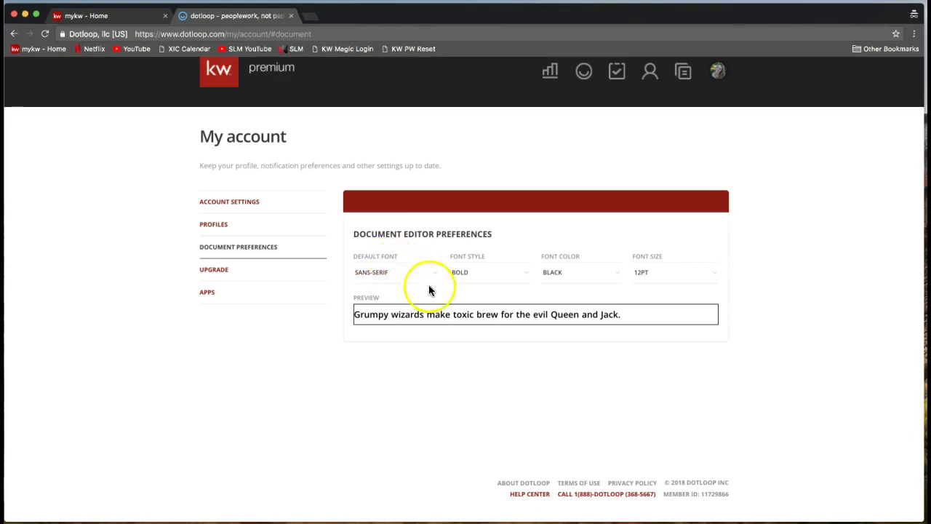
click(489, 279)
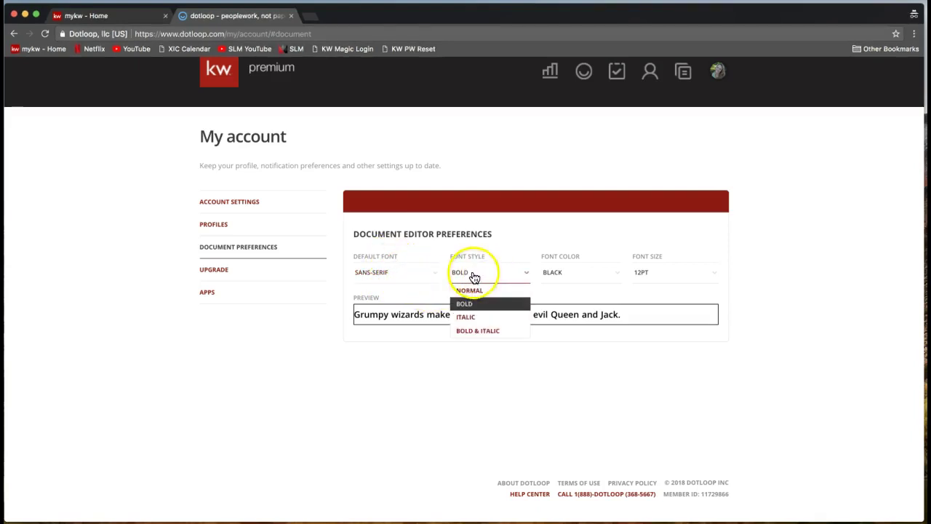
click(469, 302)
click(574, 275)
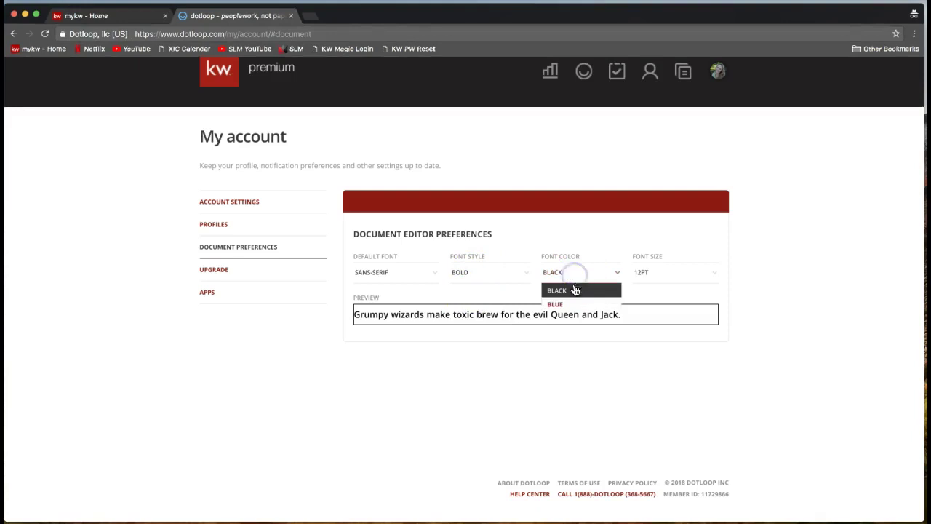
click(571, 304)
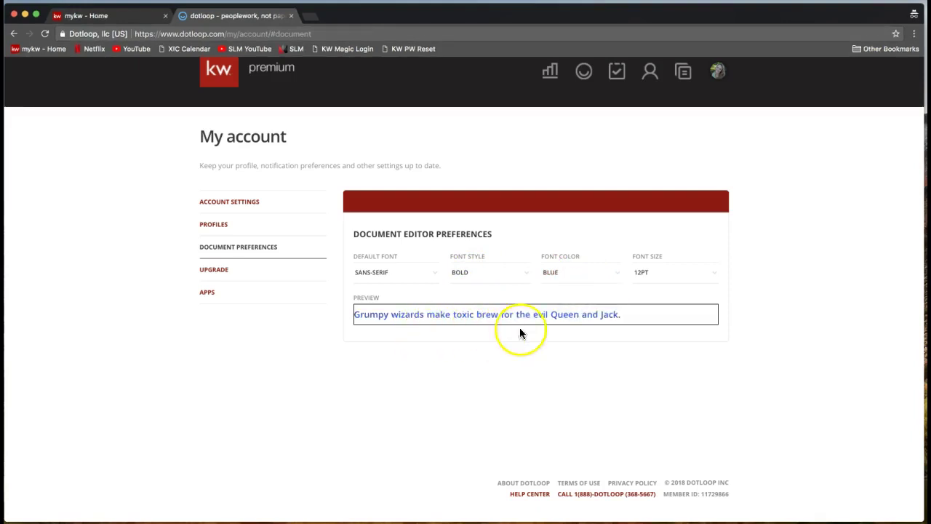
click(657, 277)
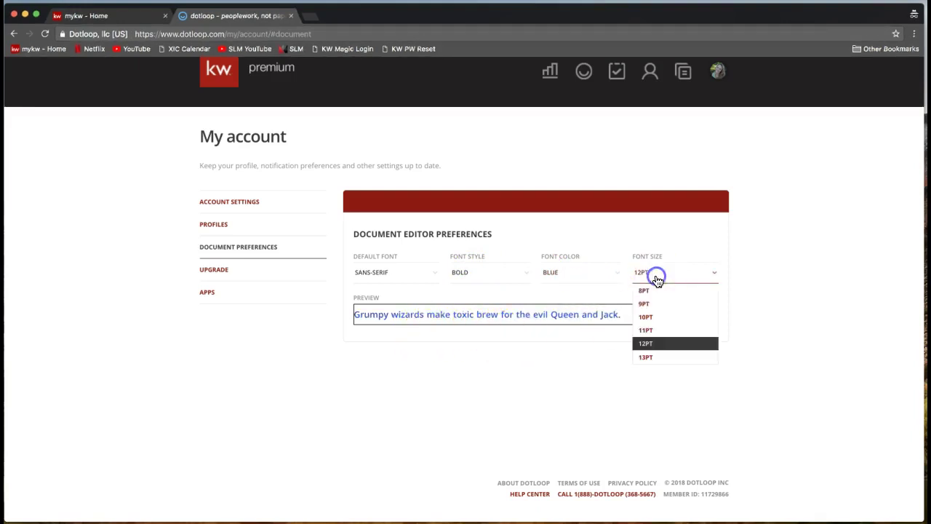
click(657, 359)
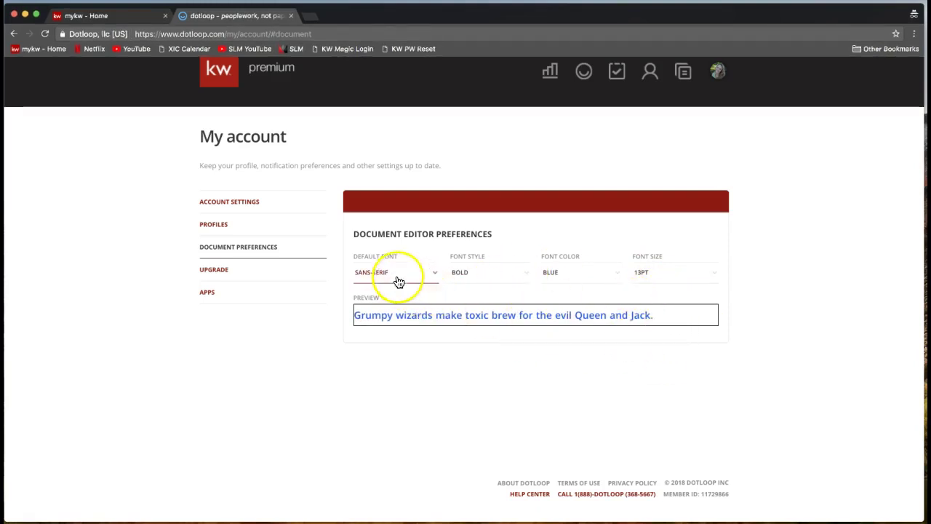
click(545, 280)
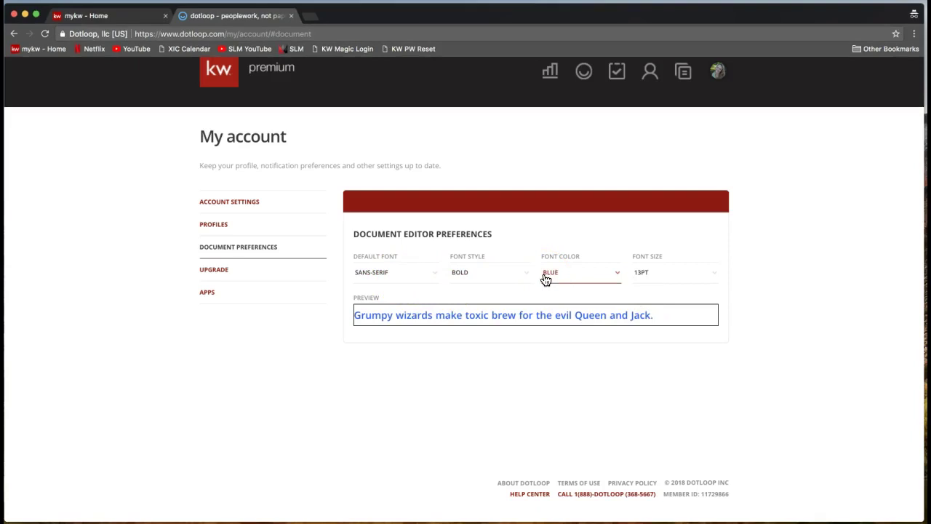
click(244, 256)
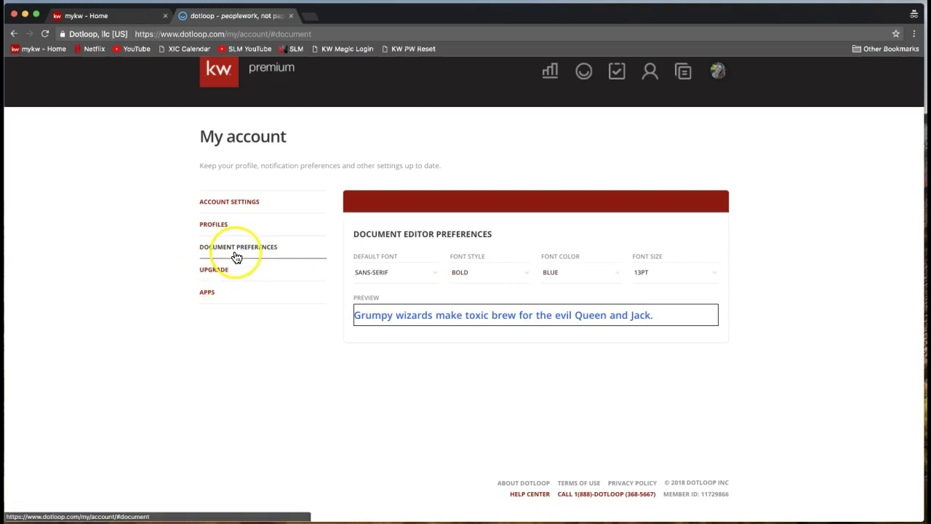